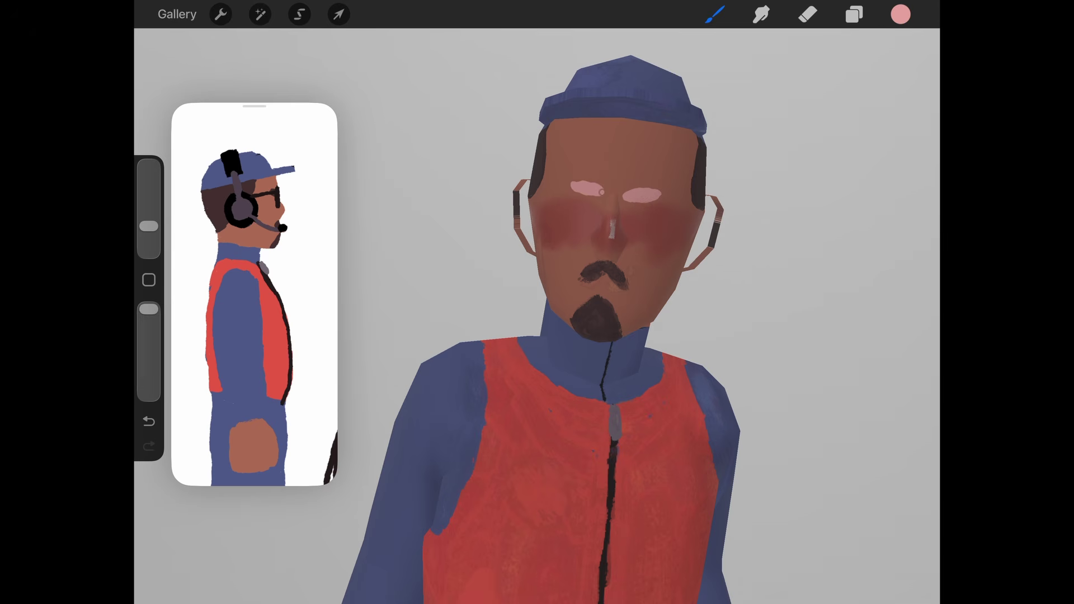
# Choose a dark brown paint colour for the pupils and facial details of the character.
pyautogui.click(714, 14)
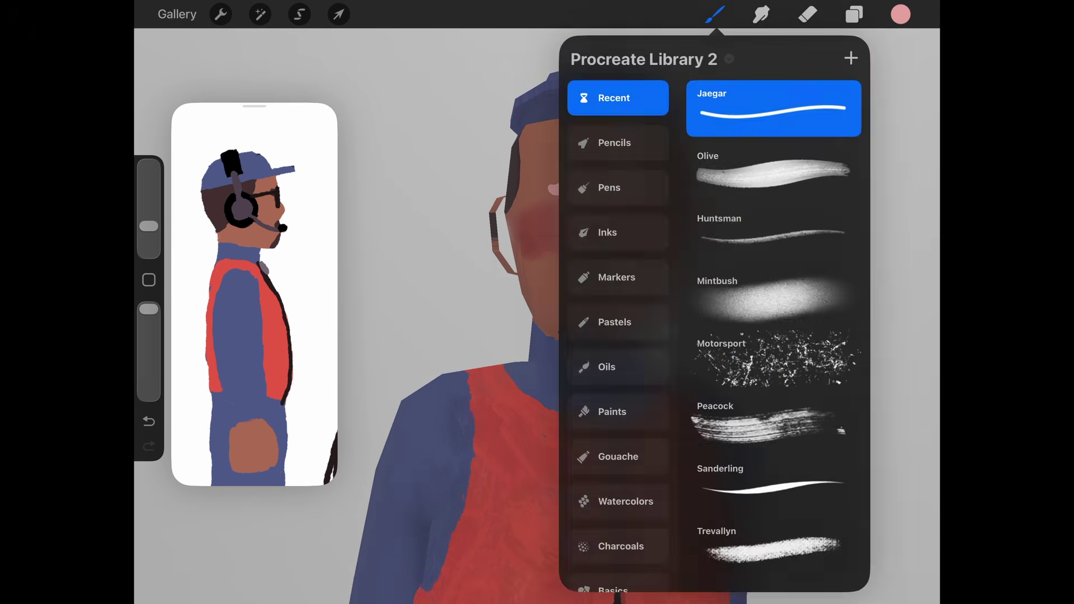
pyautogui.click(901, 14)
pyautogui.moveTo(742, 236); pyautogui.dragTo(744, 217)
pyautogui.click(900, 14)
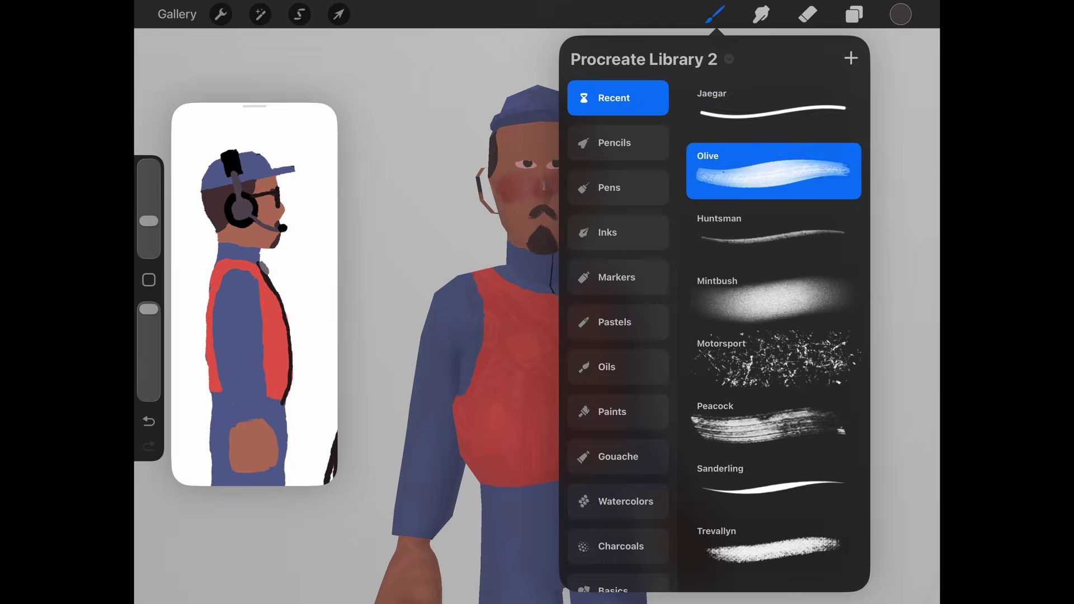
# Undo the last stroke, then reduce the brush size and dab small details around the character's eyes and face.
pyautogui.hotkey('ctrl', 'z')
pyautogui.moveTo(148, 220); pyautogui.dragTo(148, 242)
pyautogui.click(523, 187)
pyautogui.hotkey('ctrl', 'z')
pyautogui.click(555, 179)
pyautogui.moveTo(615, 335)
pyautogui.mouseDown()
pyautogui.moveTo(425, 335)
pyautogui.moveTo(537, 336)
pyautogui.mouseUp()
pyautogui.click(529, 173)
pyautogui.click(494, 167)
pyautogui.scroll(-3, 537, 335)
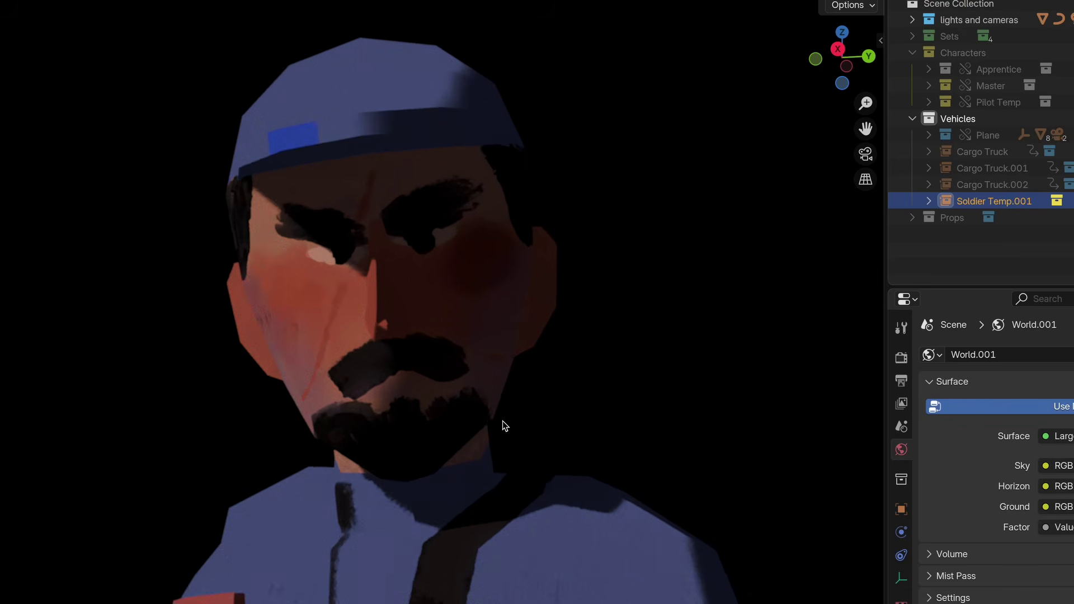
pyautogui.moveTo(503, 448); pyautogui.dragTo(515, 421, button='middle')
pyautogui.scroll(-1, 512, 416)
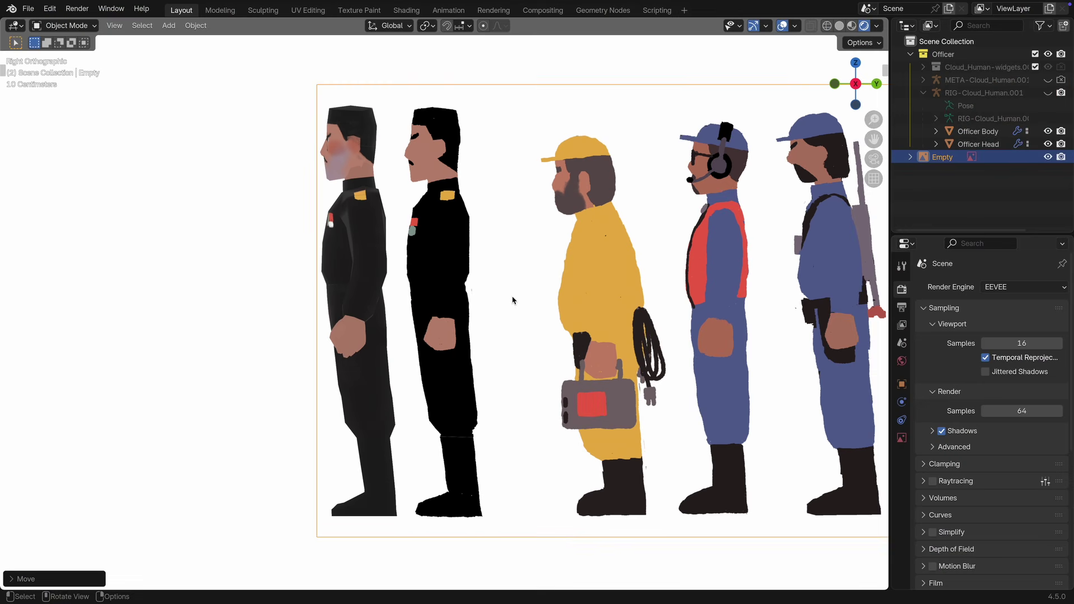
# Hide the other linked parts of the Officer Body mesh, keeping only the torso, arms and legs.
pyautogui.moveTo(505, 305); pyautogui.dragTo(589, 283, button='middle')
pyautogui.hotkey('alt', 'h')
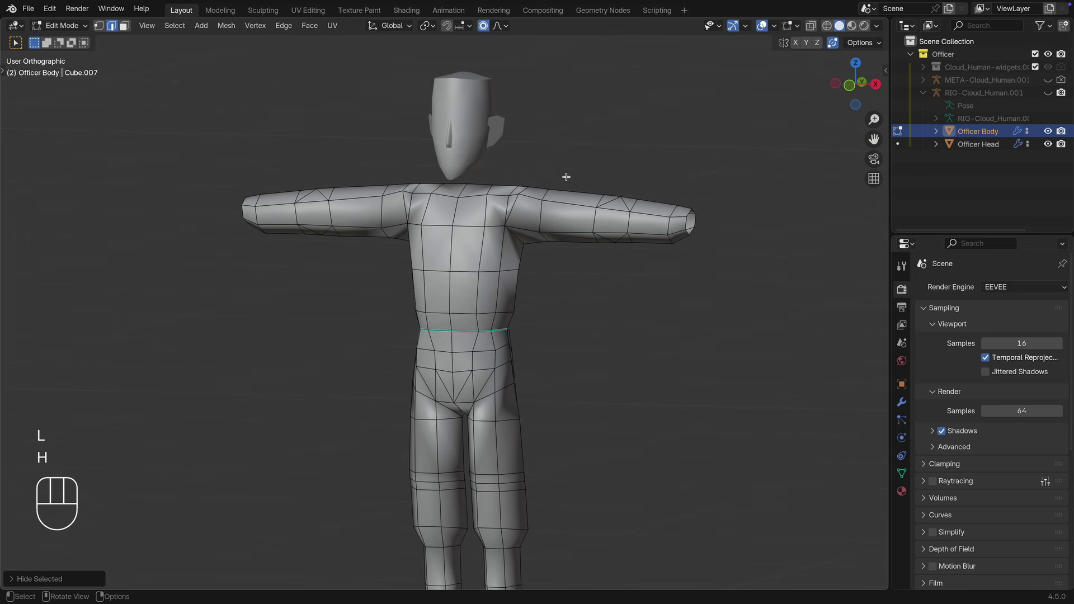
# Examine the officer's body mesh from the front, sides and back.
pyautogui.press('KP_1')
pyautogui.press('KP_6')
pyautogui.press('KP_6')
pyautogui.press('KP_6')
pyautogui.press('KP_6')
pyautogui.press('KP_6')
pyautogui.press('KP_6')
pyautogui.press('KP_6')
pyautogui.press('KP_6')
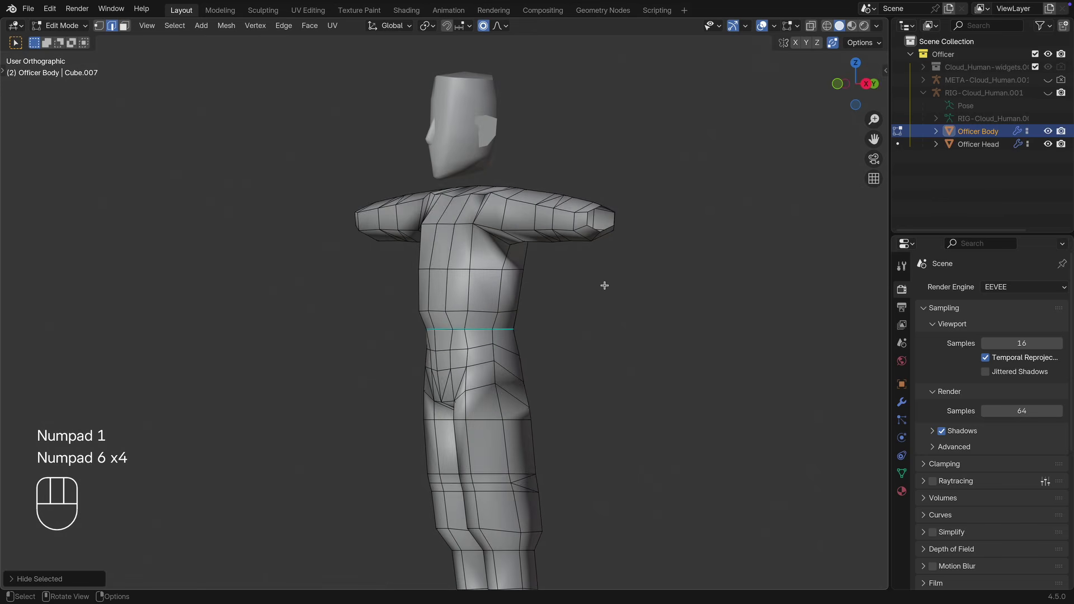
pyautogui.scroll(-3, 584, 262)
pyautogui.press('KP_6')
pyautogui.press('KP_6')
pyautogui.press('KP_8')
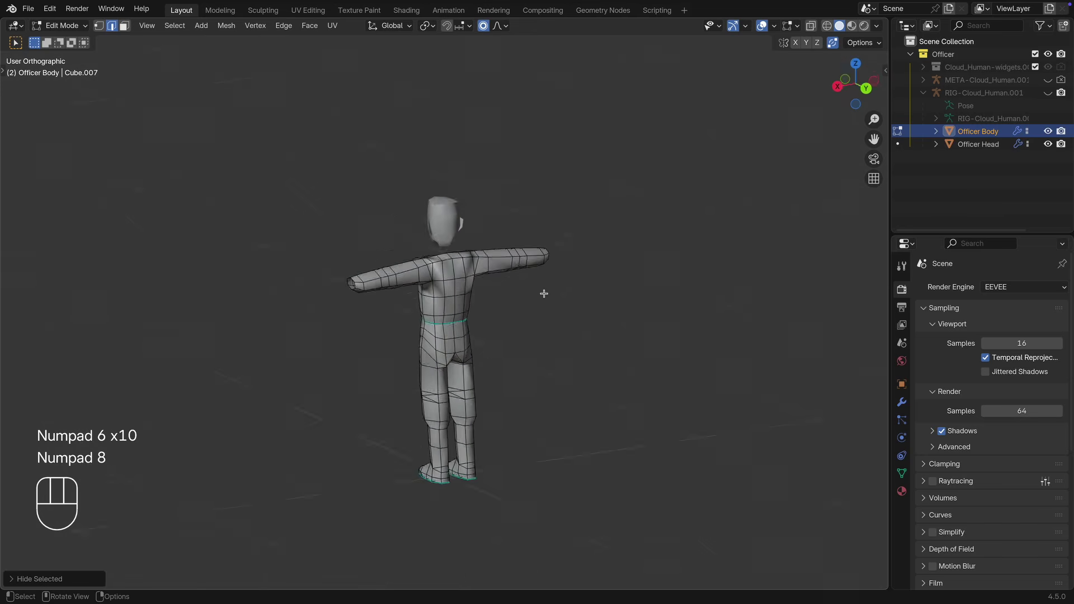
pyautogui.press('KP_8')
pyautogui.scroll(3, 537, 305)
pyautogui.press('KP_4')
pyautogui.press('KP_2')
pyautogui.press('KP_2')
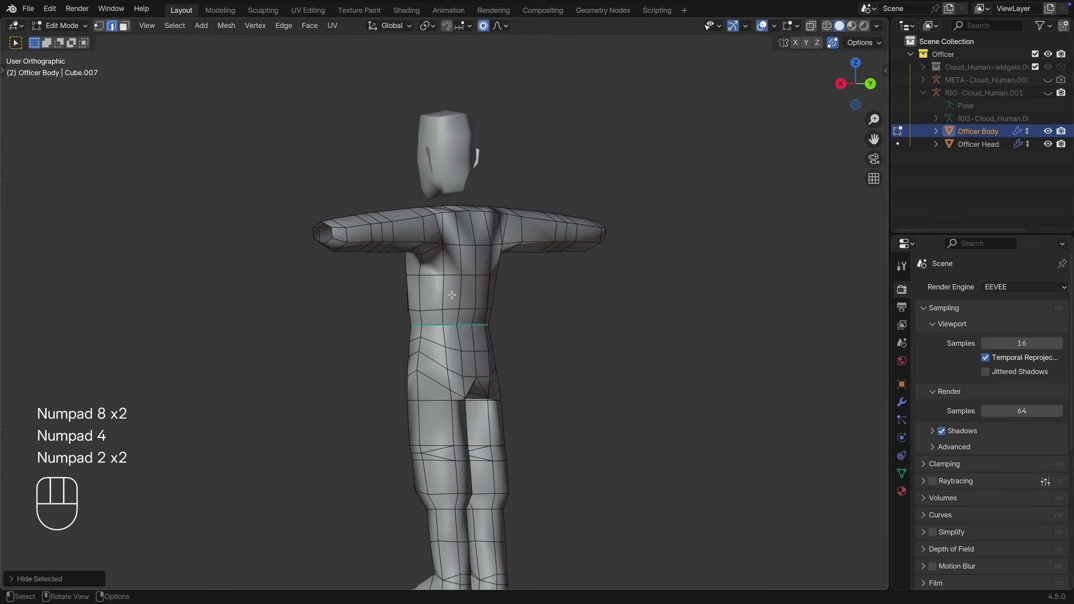
pyautogui.moveTo(458, 297); pyautogui.dragTo(618, 316, button='middle')
pyautogui.scroll(-1, 531, 231)
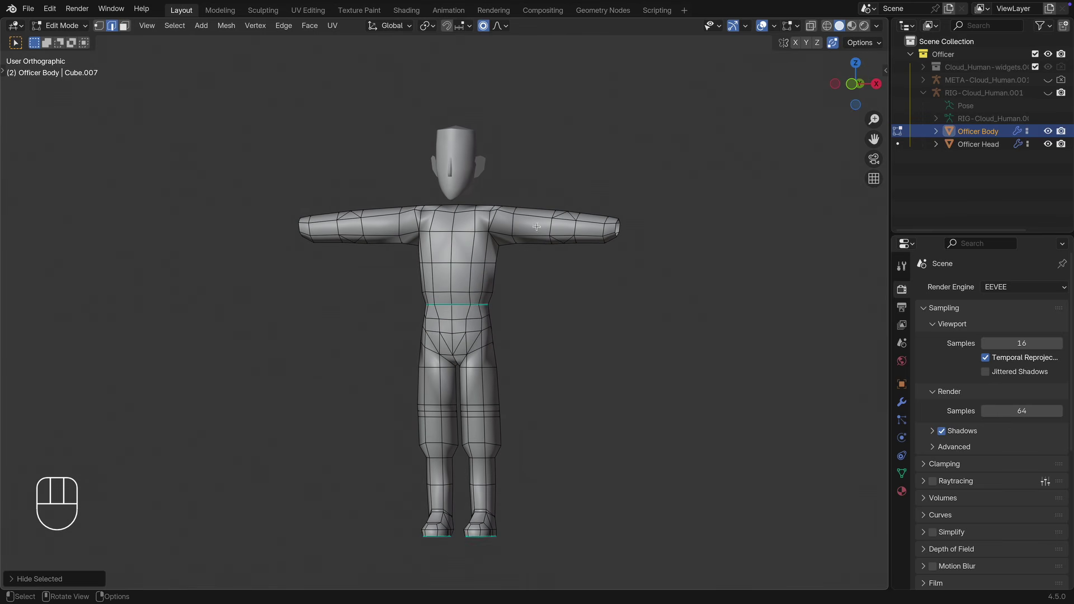
pyautogui.scroll(1, 516, 297)
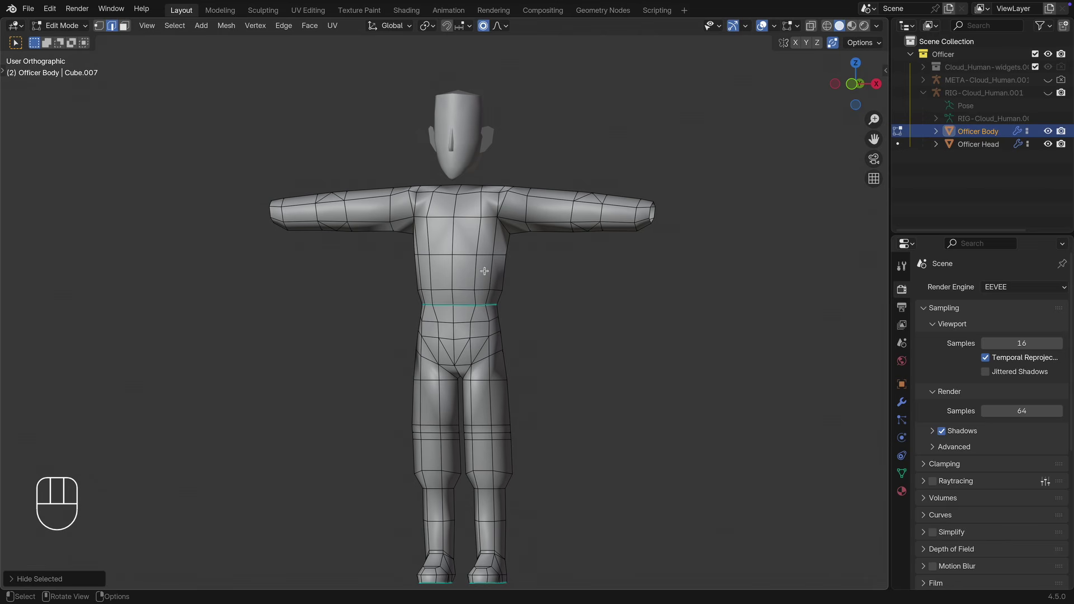
# Select all faces of the Officer Body in the UV Editing workspace and hide the Officer Head.
pyautogui.press('3')
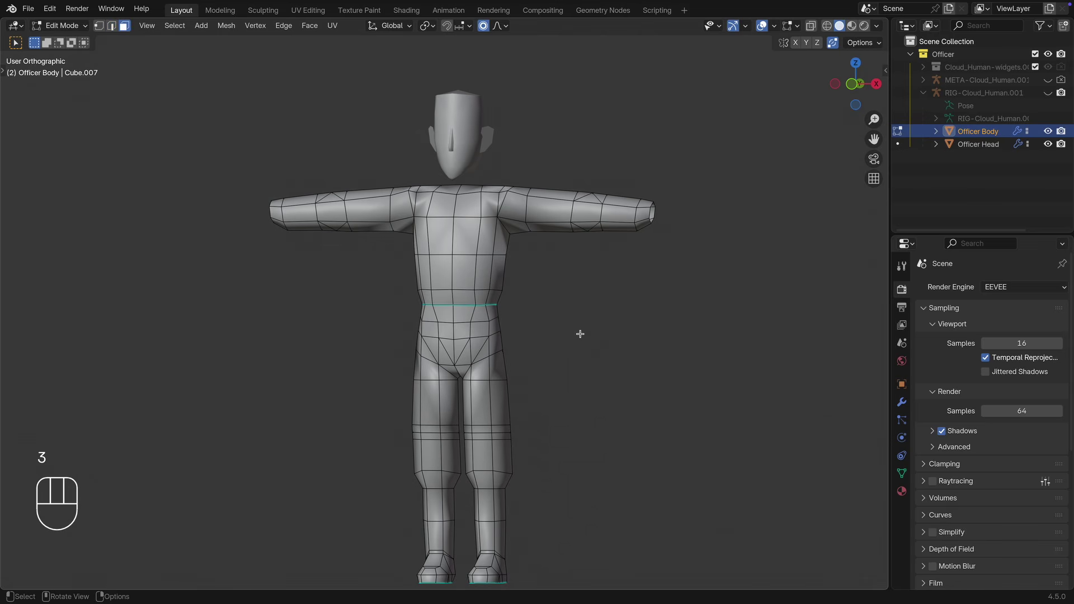
pyautogui.press('a')
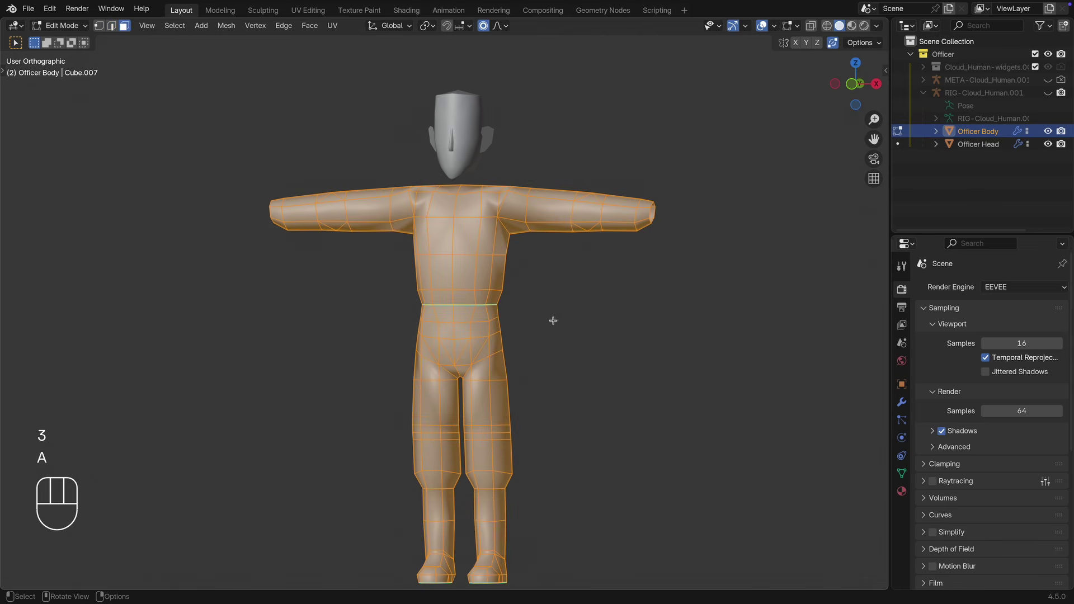
pyautogui.click(307, 10)
pyautogui.keyDown('shift'); pyautogui.moveTo(641, 244); pyautogui.dragTo(673, 54, button='middle'); pyautogui.keyUp('shift')
pyautogui.scroll(-1, 672, 53)
pyautogui.click(1049, 144)
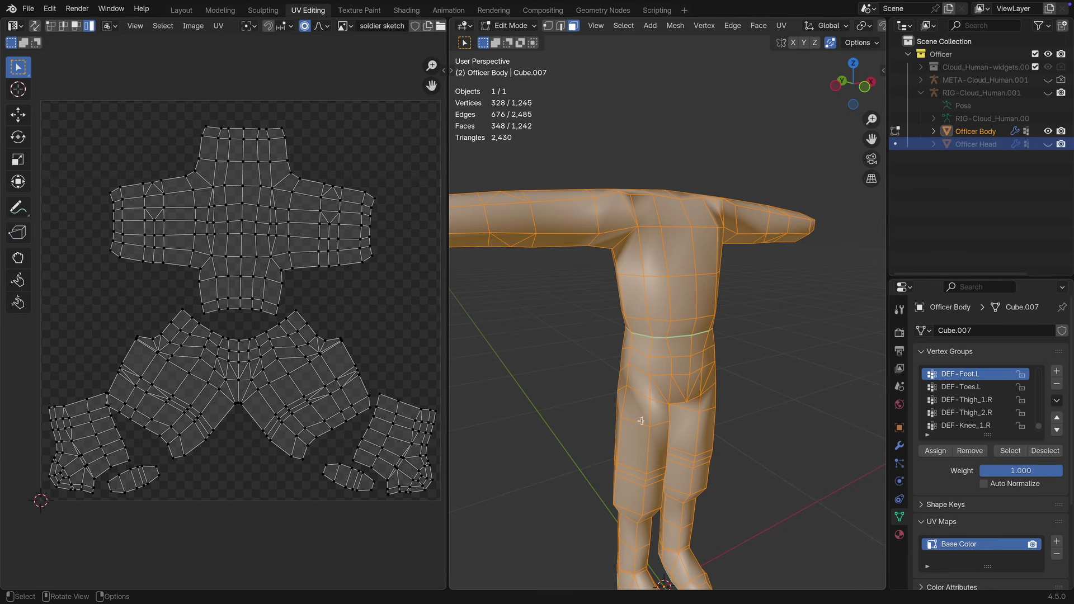
# Unwrap all selected body faces with the Minimum Stretch method.
pyautogui.scroll(-2, 678, 389)
pyautogui.moveTo(678, 388); pyautogui.dragTo(584, 299, button='middle')
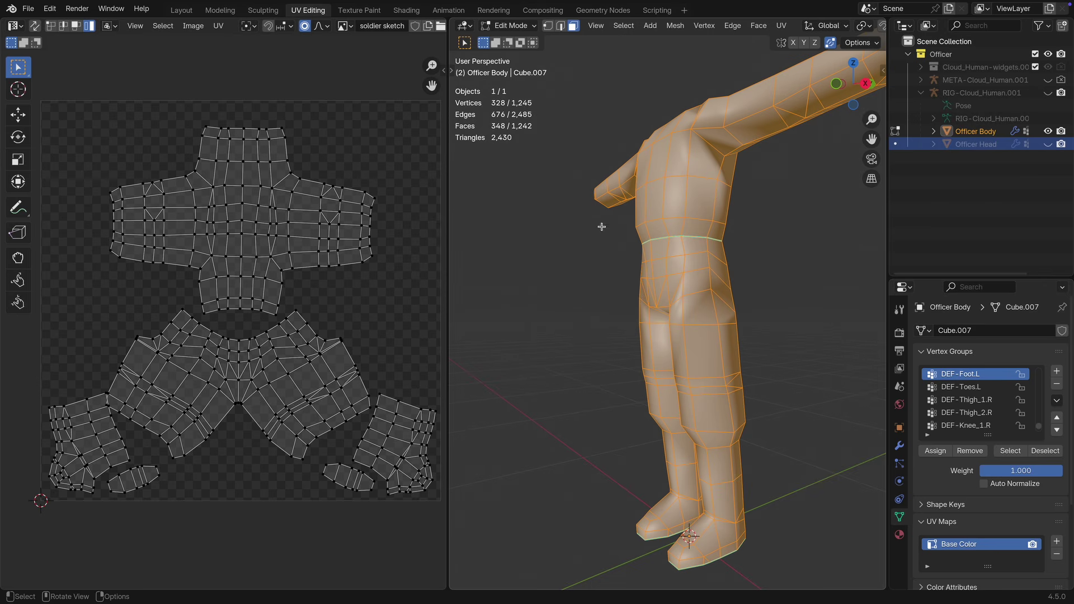
pyautogui.rightClick(563, 232)
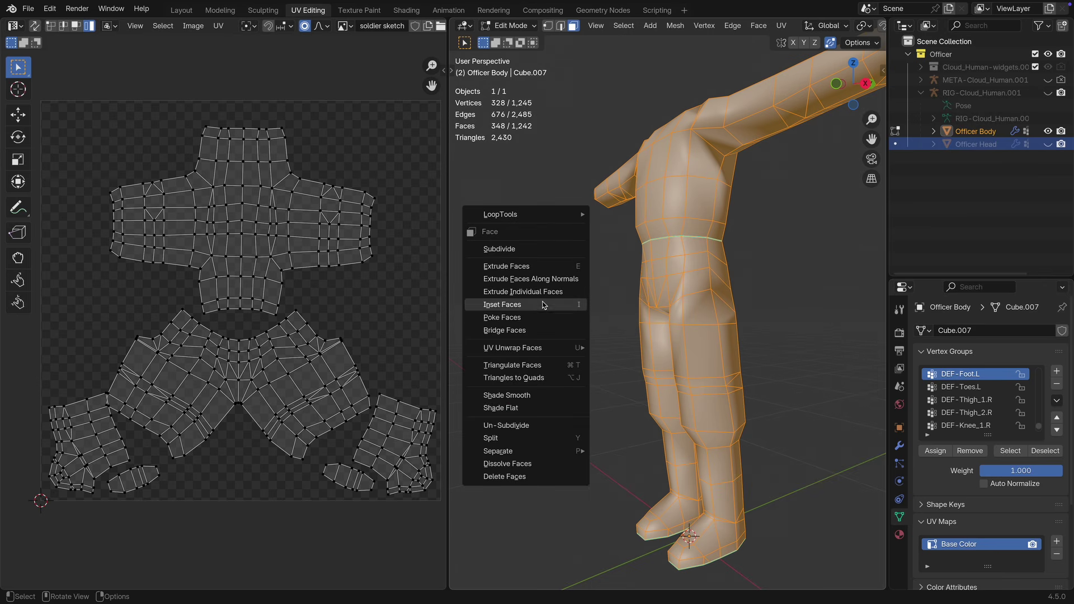
pyautogui.moveTo(542, 348)
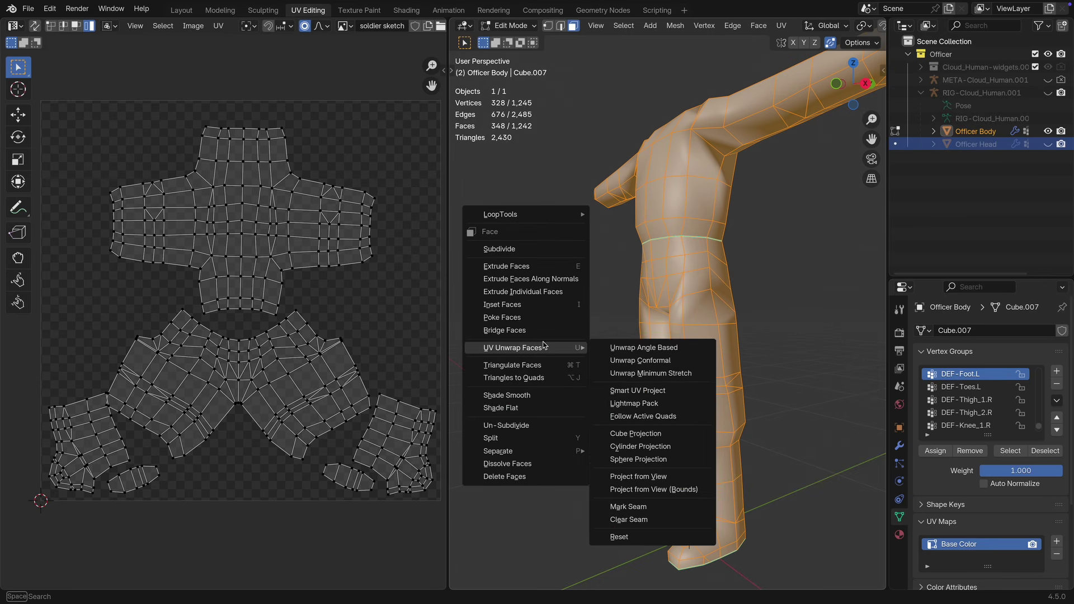
pyautogui.click(650, 374)
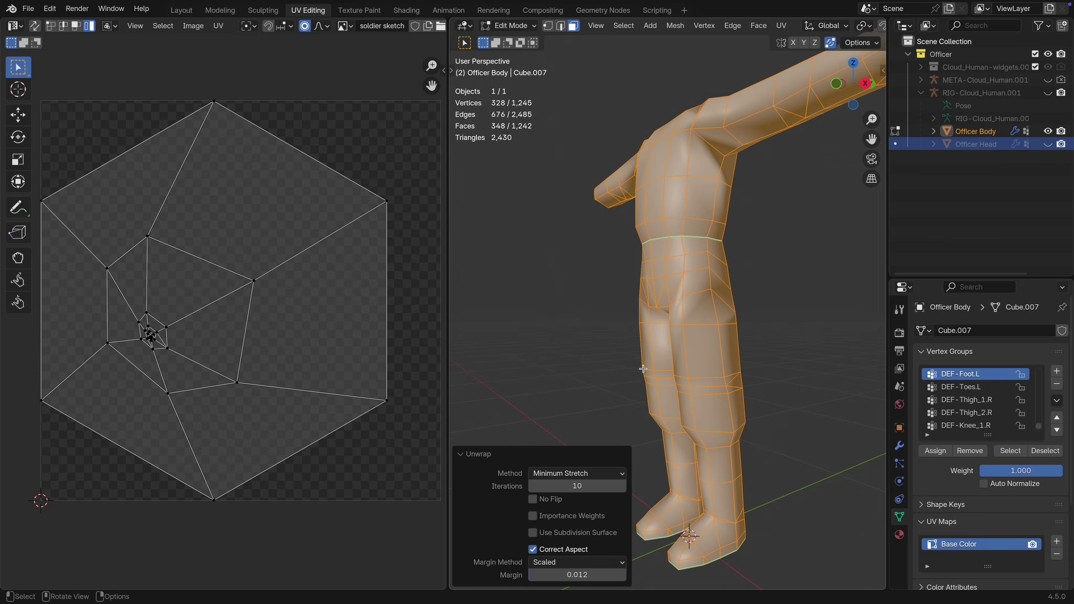
# Examine the unwrapped body island closely in the UV layout, down to its dense centre.
pyautogui.scroll(5, 157, 346)
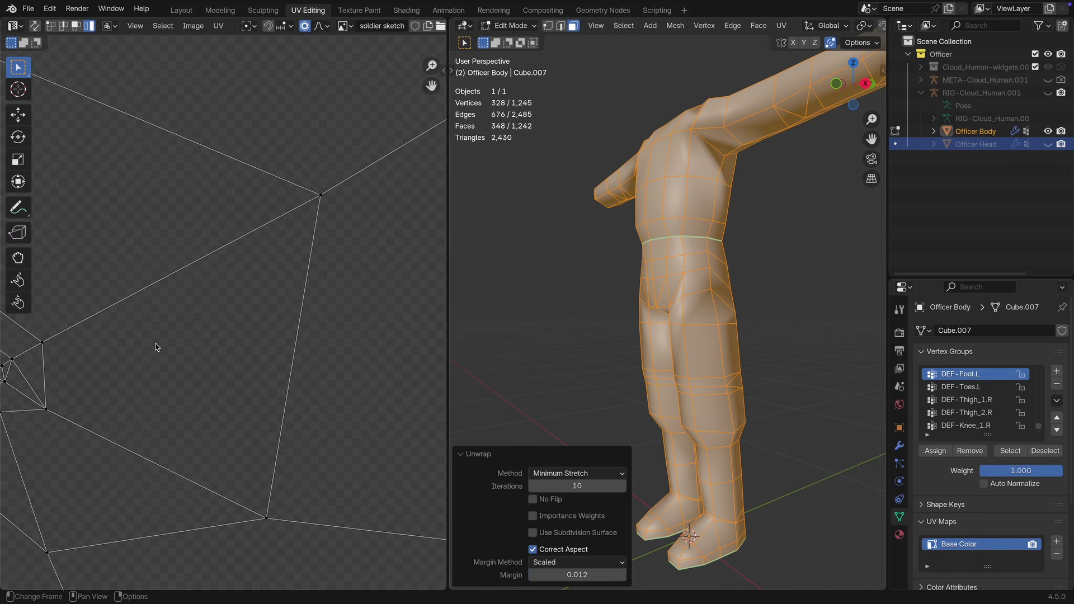
pyautogui.keyDown('shift'); pyautogui.moveTo(157, 347); pyautogui.dragTo(1, 369, button='middle'); pyautogui.keyUp('shift')
pyautogui.scroll(6, 196, 389)
pyautogui.keyDown('shift'); pyautogui.moveTo(269, 396); pyautogui.dragTo(415, 132, button='middle'); pyautogui.keyUp('shift')
pyautogui.scroll(6, 279, 242)
pyautogui.moveTo(272, 243)
pyautogui.keyDown('shift'); pyautogui.mouseDown(button='middle')
pyautogui.moveTo(244, 350)
pyautogui.moveTo(266, 460)
pyautogui.moveTo(289, 249)
pyautogui.mouseUp(button='middle'); pyautogui.keyUp('shift')
pyautogui.scroll(4, 271, 450)
pyautogui.scroll(3, 272, 452)
pyautogui.press('a')
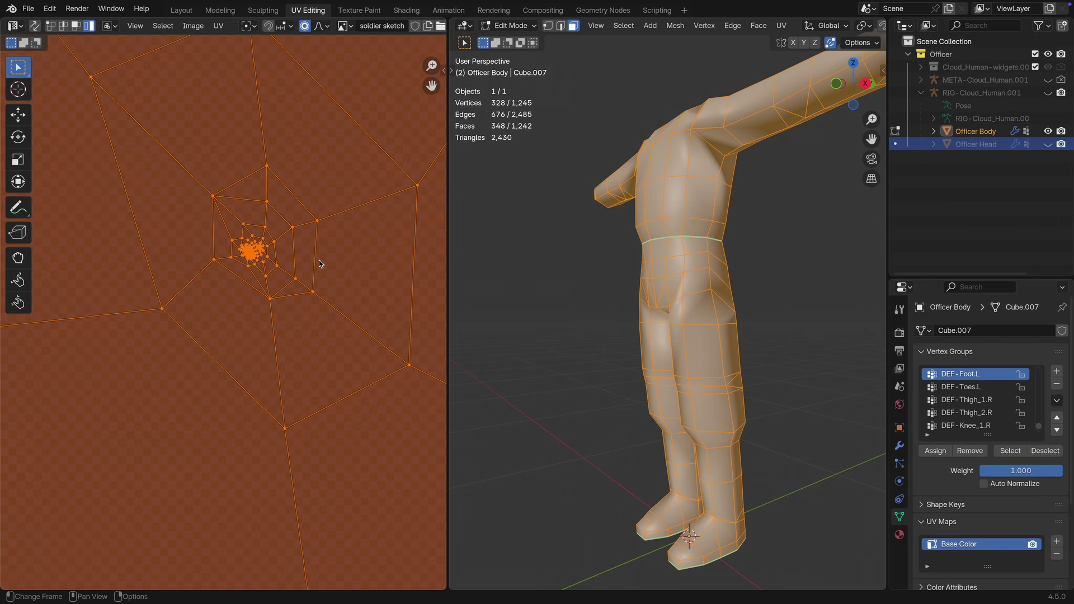
# Mark the edge loop around the officer's waist as a seam.
pyautogui.moveTo(492, 283); pyautogui.dragTo(608, 344, button='middle')
pyautogui.scroll(1, 649, 288)
pyautogui.scroll(-1, 608, 344)
pyautogui.scroll(-6, 134, 233)
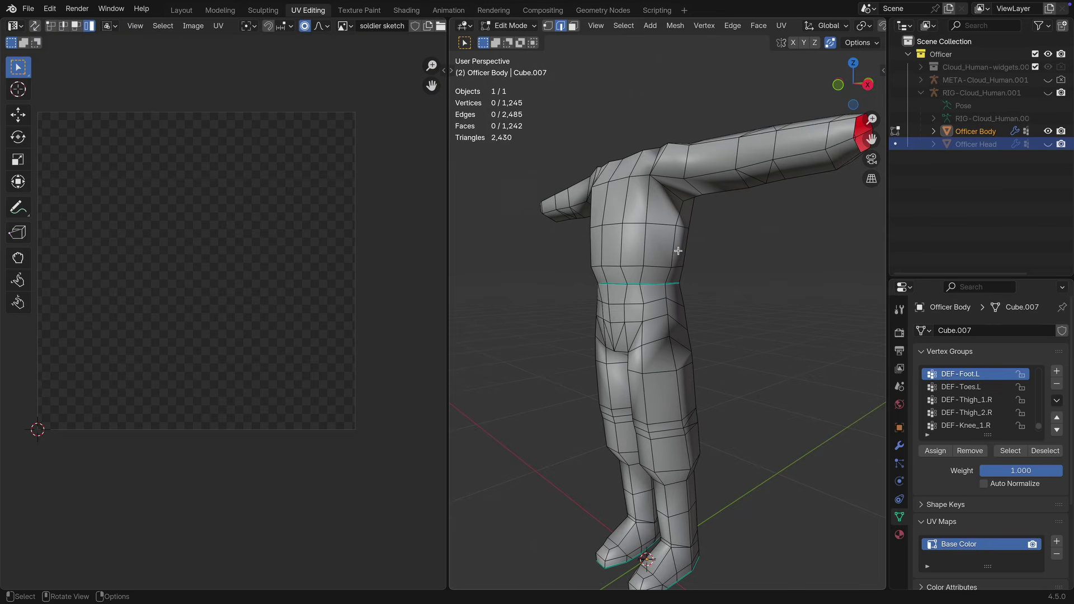
pyautogui.scroll(2, 678, 250)
pyautogui.moveTo(678, 251); pyautogui.dragTo(680, 330, button='middle')
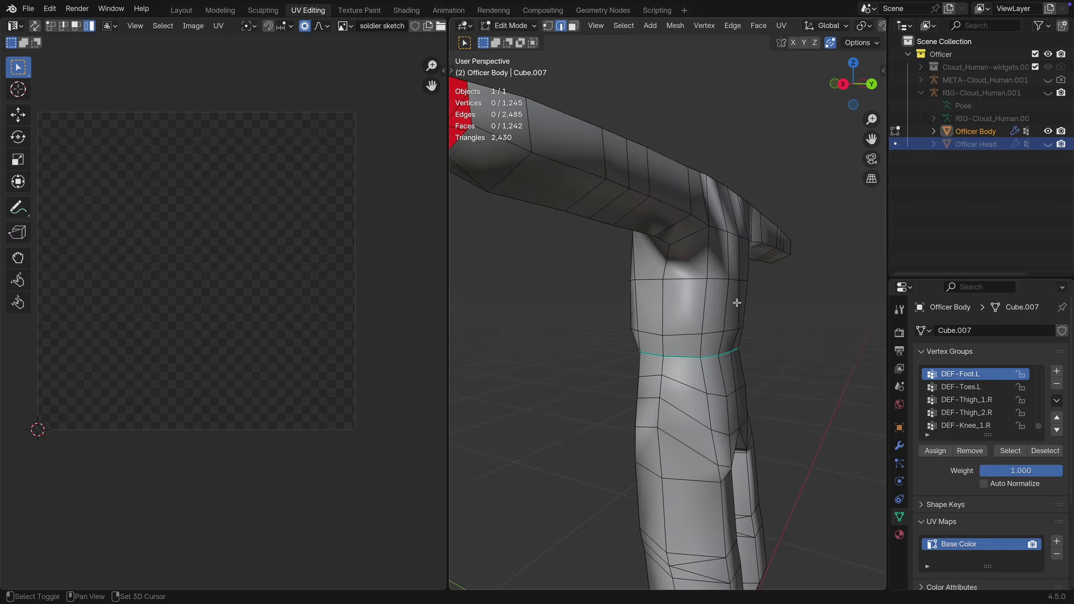
pyautogui.moveTo(741, 302); pyautogui.dragTo(717, 354, button='middle')
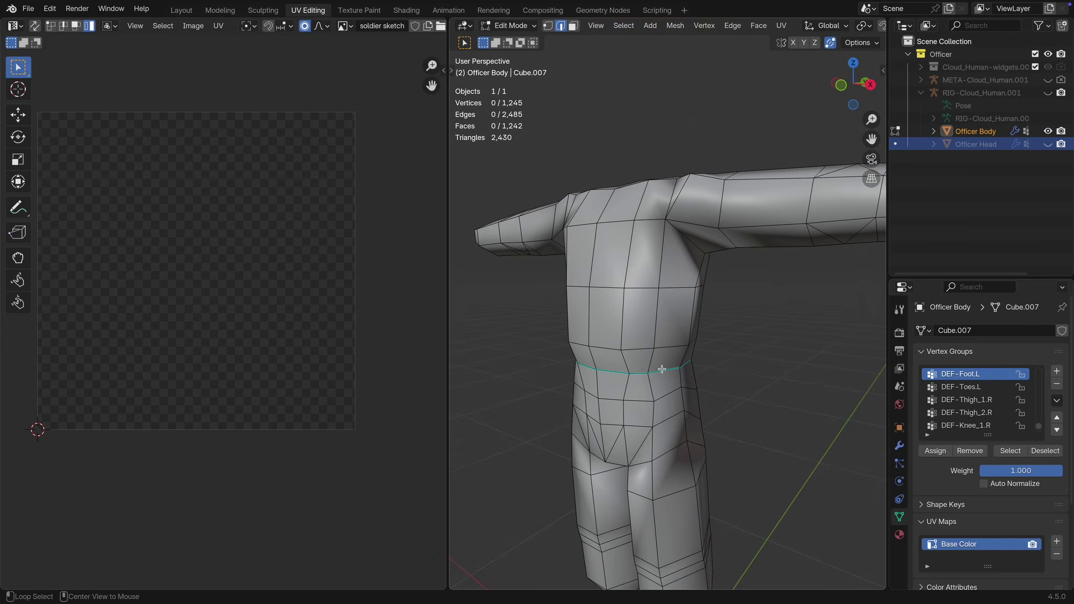
pyautogui.moveTo(731, 376); pyautogui.dragTo(656, 374, button='middle')
pyautogui.rightClick(744, 340)
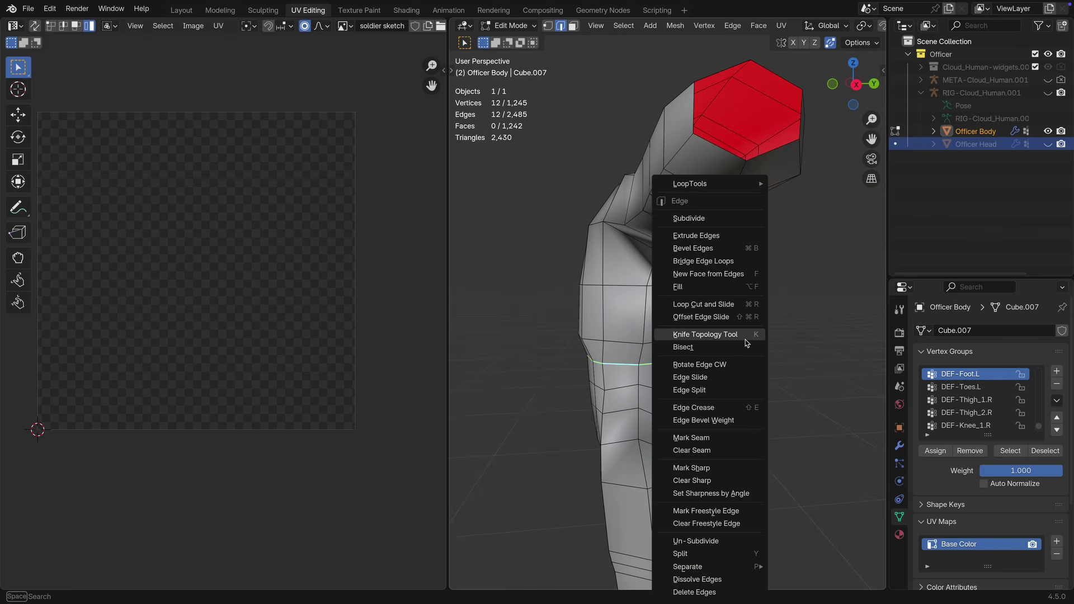
pyautogui.click(710, 442)
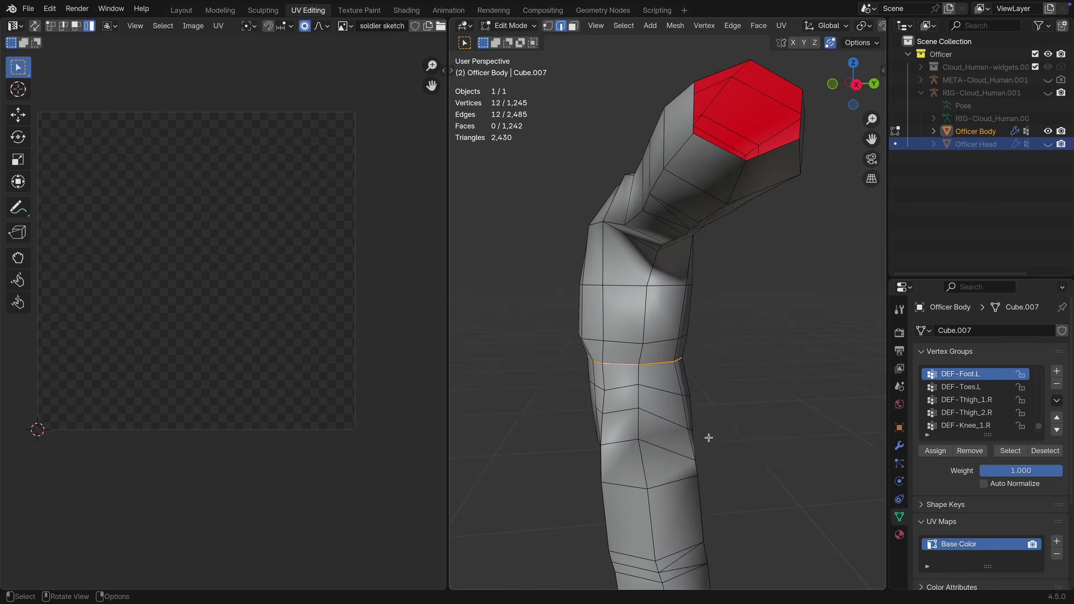
# Mark the edge loops just below both knees as seams.
pyautogui.moveTo(715, 427); pyautogui.dragTo(772, 219, button='middle')
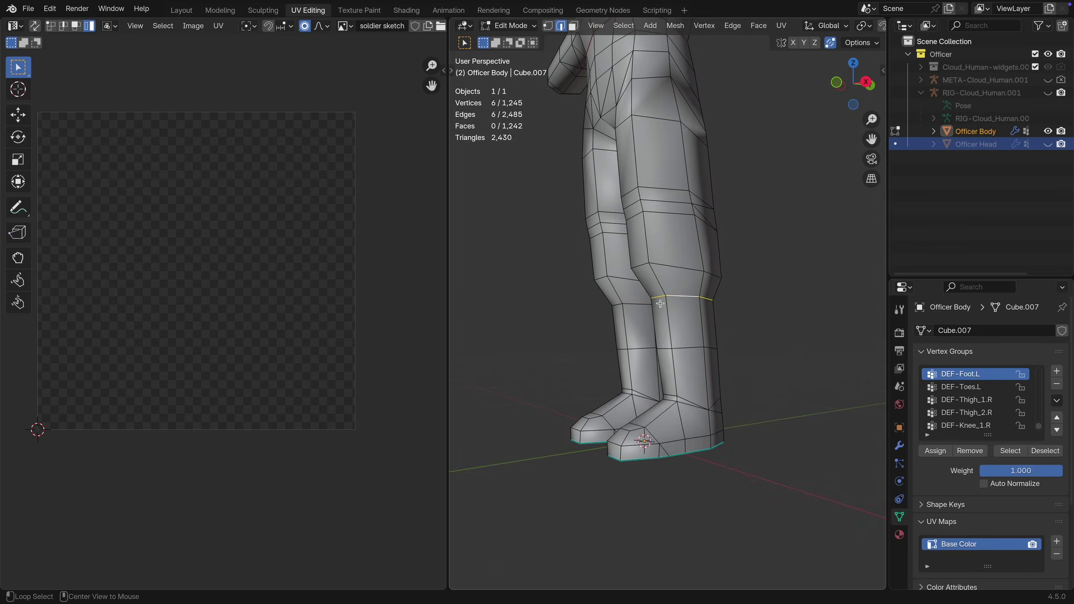
pyautogui.moveTo(505, 315); pyautogui.dragTo(671, 327, button='middle')
pyautogui.rightClick(567, 286)
pyautogui.click(567, 286)
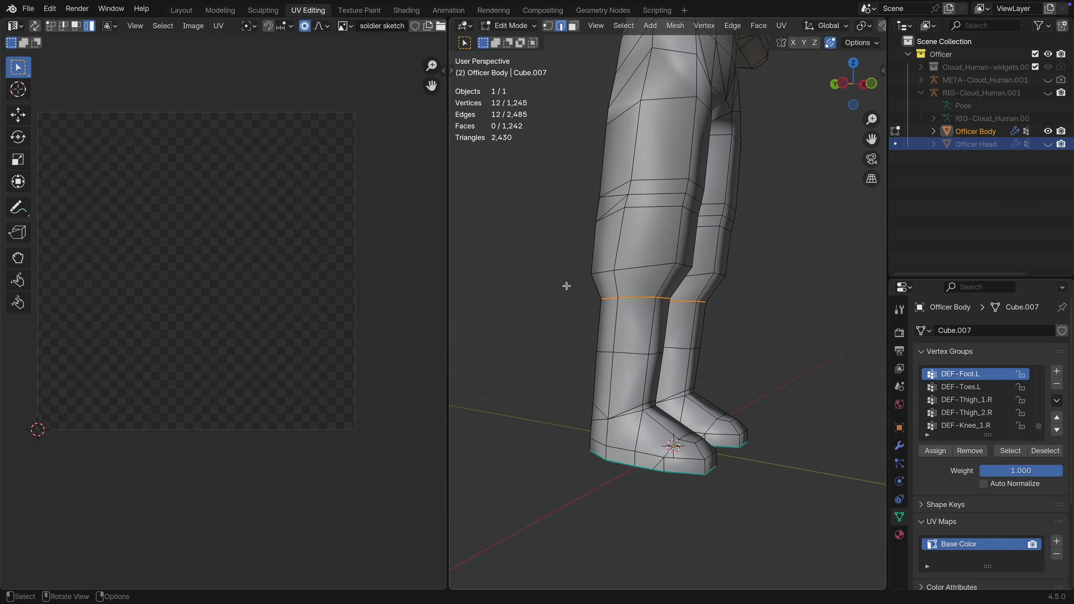
# Unwrap all body faces along the waist and leg seams with the Minimum Stretch method and a margin of 0.100.
pyautogui.moveTo(501, 360); pyautogui.dragTo(605, 542, button='middle')
pyautogui.keyDown('shift'); pyautogui.moveTo(618, 242); pyautogui.dragTo(651, 388, button='middle'); pyautogui.keyUp('shift')
pyautogui.moveTo(683, 352); pyautogui.dragTo(665, 252, button='middle')
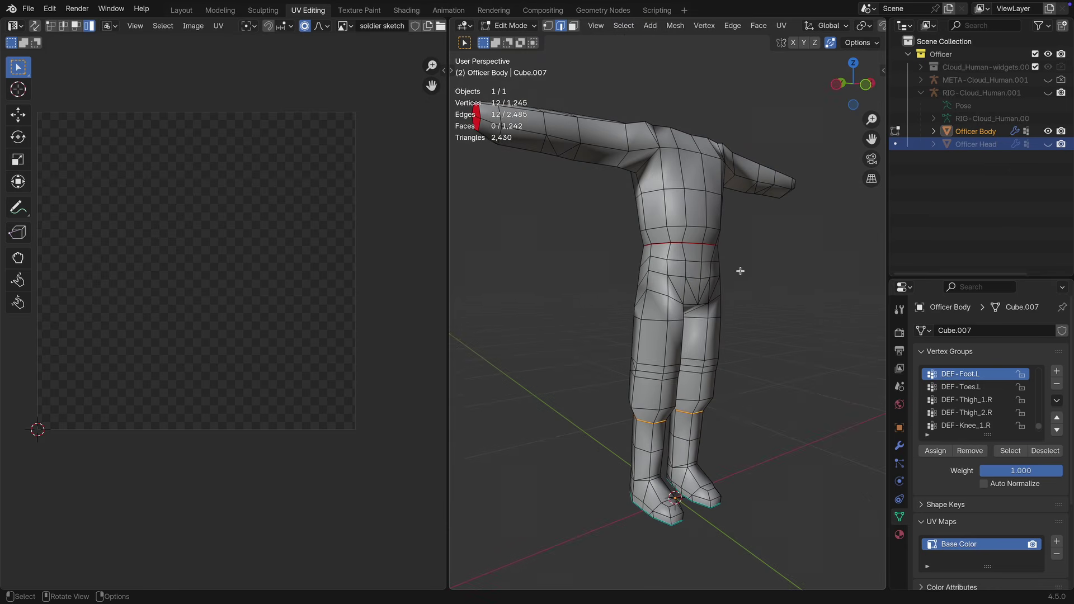
pyautogui.press('3')
pyautogui.press('a')
pyautogui.rightClick(740, 253)
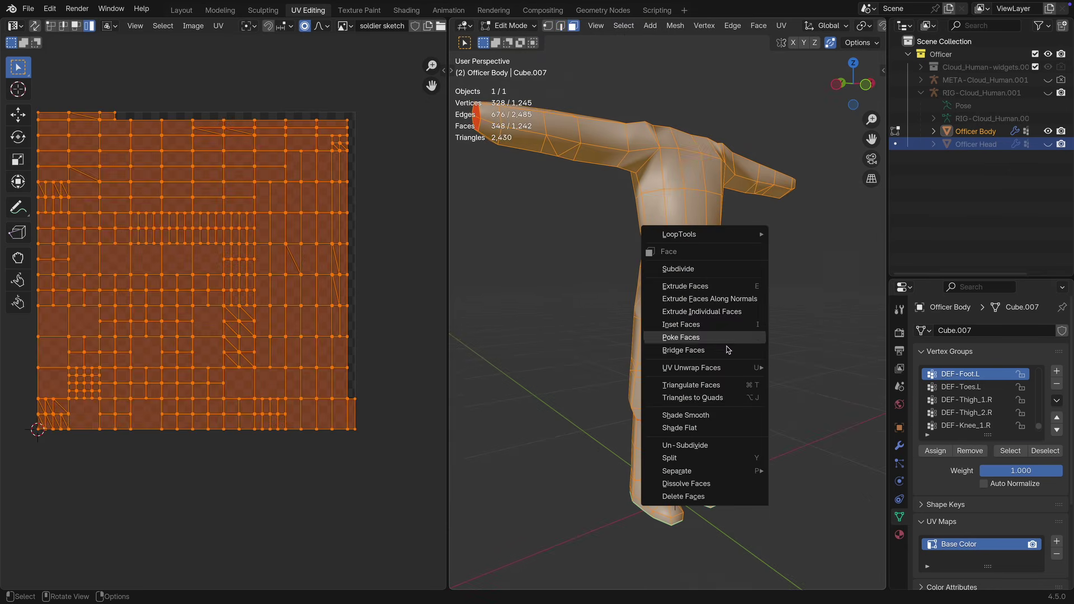
pyautogui.moveTo(726, 368)
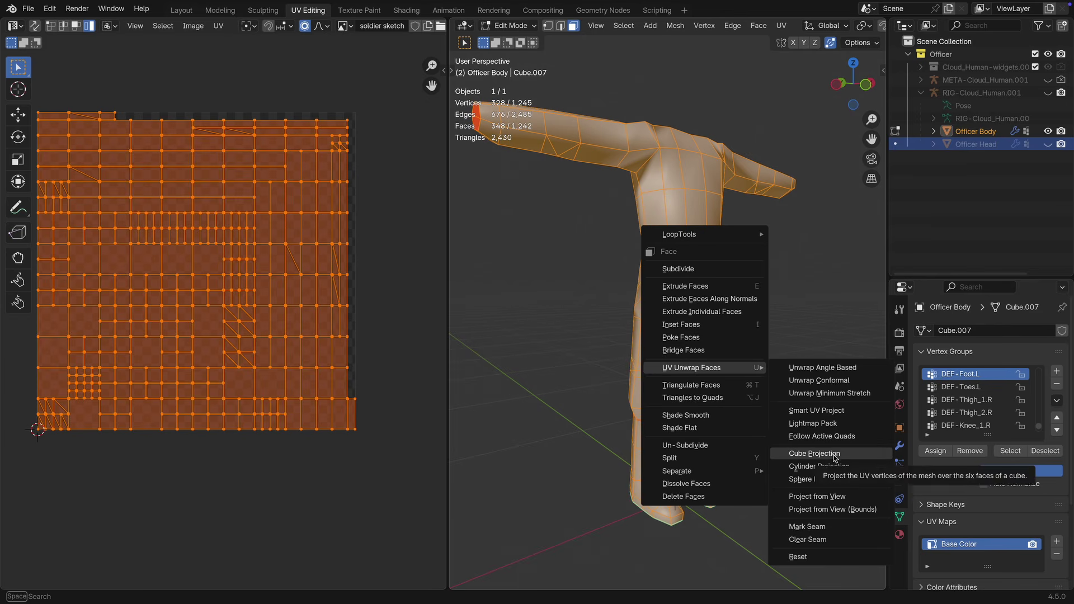
pyautogui.click(806, 393)
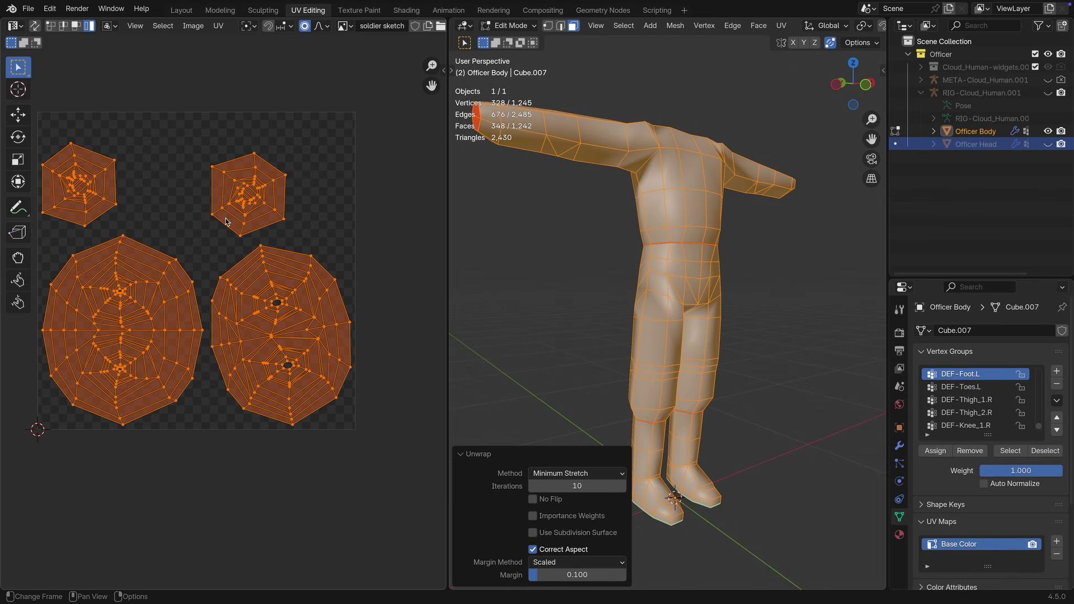
pyautogui.scroll(1, 704, 370)
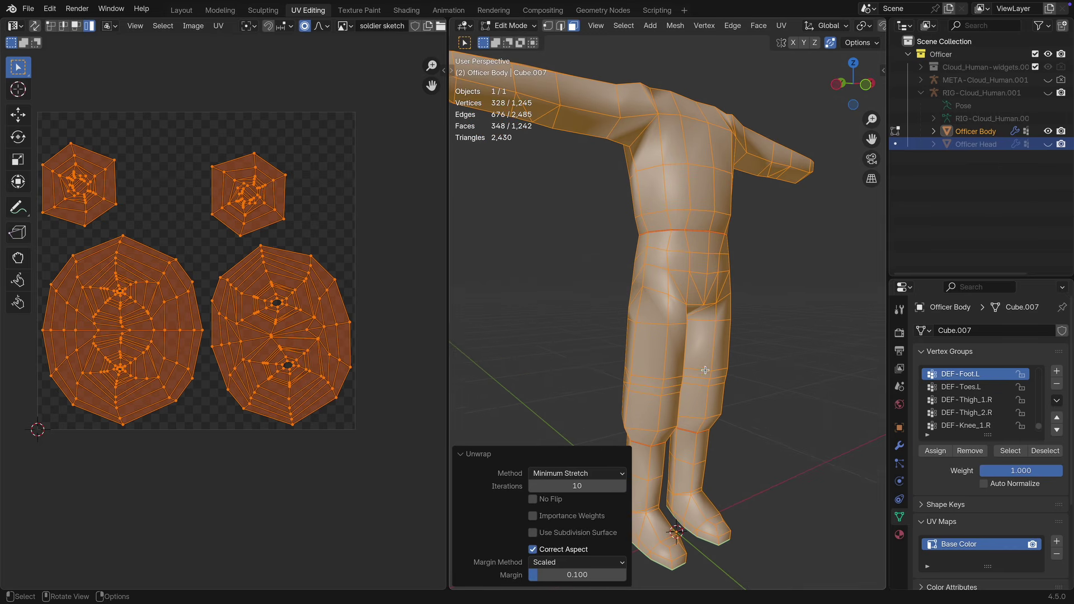
pyautogui.click(462, 454)
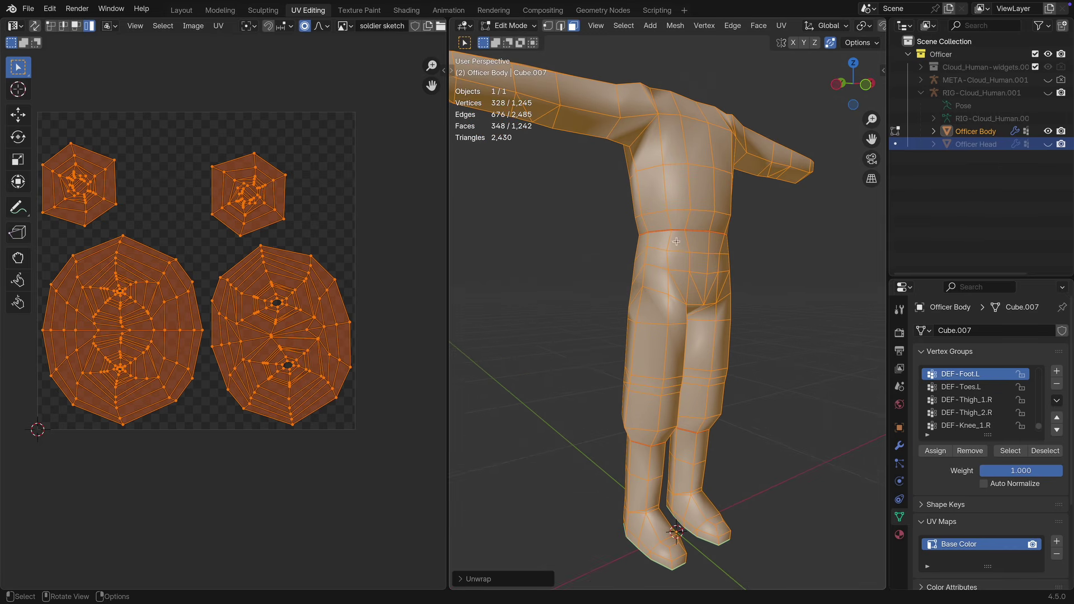
# Mark the inner-leg edges of both legs as a seam, running from one foot up through the crotch and down to the other foot.
pyautogui.moveTo(697, 237); pyautogui.dragTo(719, 245, button='middle')
pyautogui.scroll(4, 718, 245)
pyautogui.keyDown('shift'); pyautogui.moveTo(760, 143); pyautogui.dragTo(633, 283, button='middle'); pyautogui.keyUp('shift')
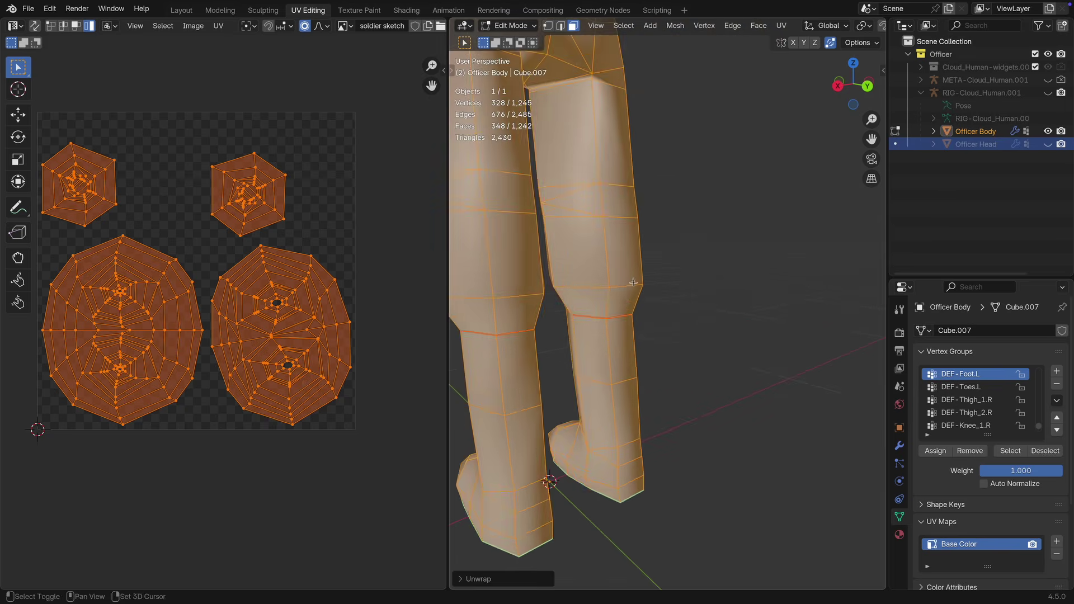
pyautogui.press('2')
pyautogui.click(578, 360)
pyautogui.moveTo(602, 348); pyautogui.dragTo(617, 328, button='middle')
pyautogui.keyDown('shift'); pyautogui.click(624, 434); pyautogui.keyUp('shift')
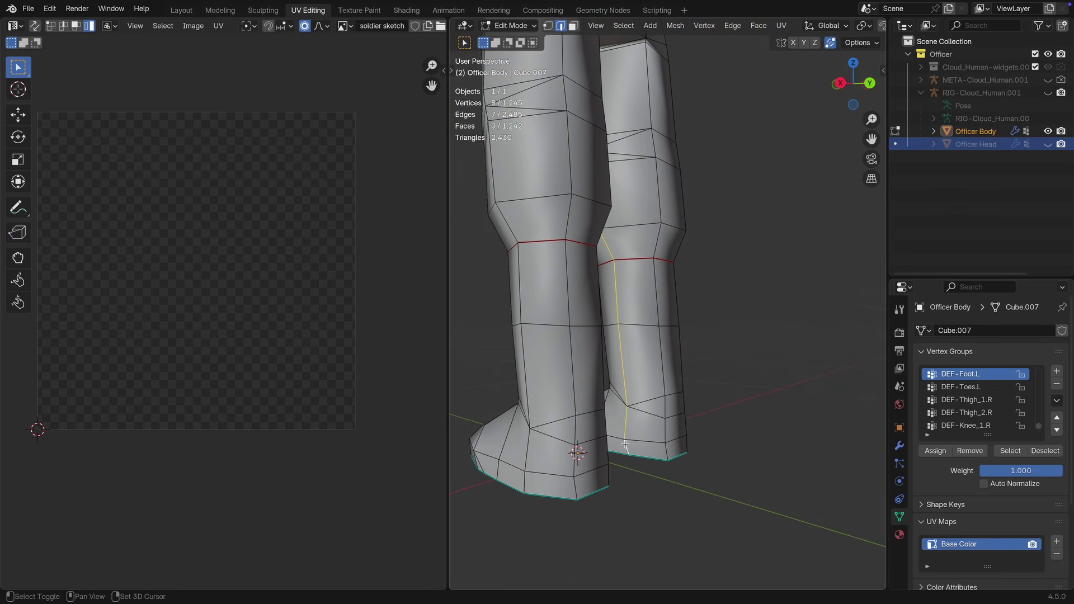
pyautogui.keyDown('shift'); pyautogui.moveTo(640, 167); pyautogui.dragTo(630, 263, button='middle'); pyautogui.keyUp('shift')
pyautogui.scroll(2, 686, 252)
pyautogui.keyDown('shift'); pyautogui.moveTo(699, 233); pyautogui.dragTo(659, 266, button='middle'); pyautogui.keyUp('shift')
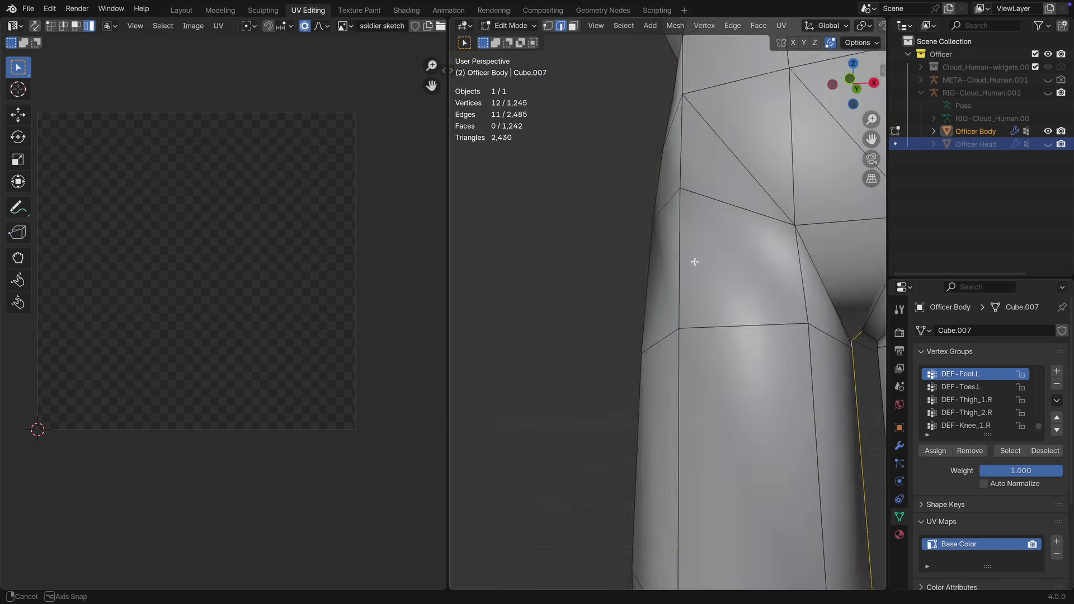
pyautogui.keyDown('shift'); pyautogui.moveTo(695, 262); pyautogui.dragTo(654, 238, button='middle'); pyautogui.keyUp('shift')
pyautogui.keyDown('alt'); pyautogui.keyDown('shift'); pyautogui.click(653, 240); pyautogui.keyUp('shift'); pyautogui.keyUp('alt')
pyautogui.keyDown('shift'); pyautogui.moveTo(649, 307); pyautogui.dragTo(702, 243, button='middle'); pyautogui.keyUp('shift')
pyautogui.keyDown('alt'); pyautogui.keyDown('shift'); pyautogui.click(699, 235); pyautogui.keyUp('shift'); pyautogui.keyUp('alt')
pyautogui.scroll(-6, 700, 235)
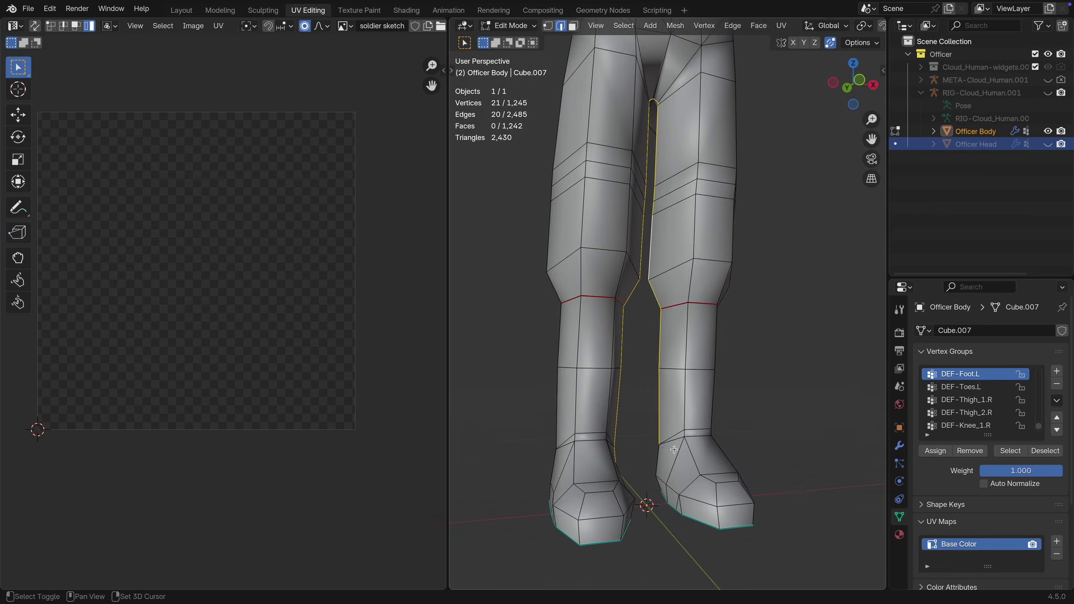
pyautogui.keyDown('alt'); pyautogui.keyDown('shift'); pyautogui.click(658, 463); pyautogui.keyUp('shift'); pyautogui.keyUp('alt')
pyautogui.moveTo(632, 429); pyautogui.dragTo(508, 438, button='middle')
pyautogui.moveTo(645, 427); pyautogui.dragTo(539, 398, button='middle')
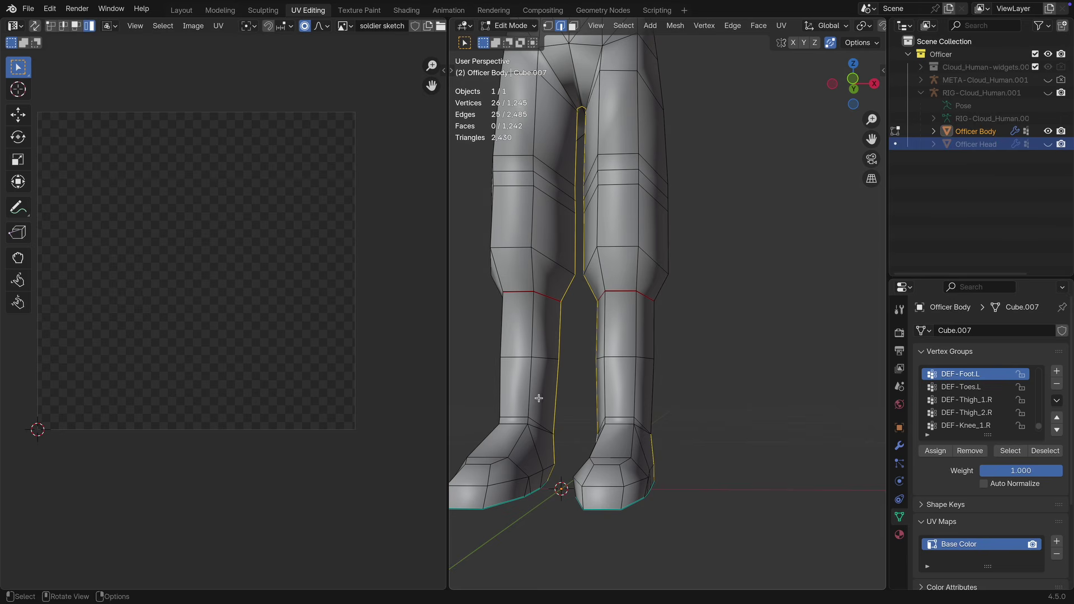
pyautogui.rightClick(693, 312)
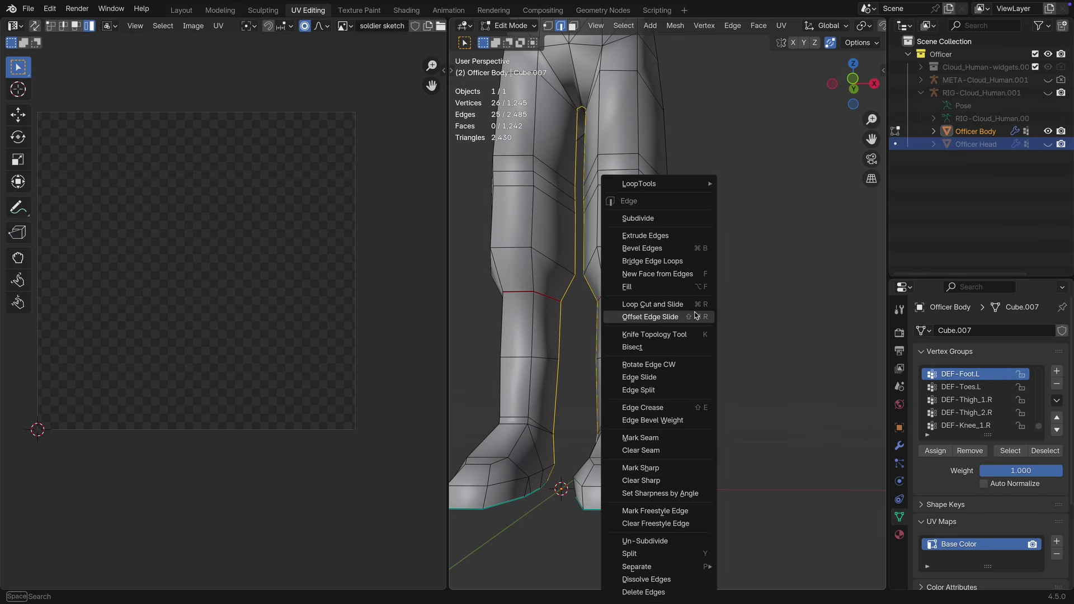
pyautogui.click(660, 450)
# Clear the seam from the stray edges crossing one foot's sole and running up the side of its heel.
pyautogui.moveTo(698, 429); pyautogui.dragTo(607, 388, button='middle')
pyautogui.click(517, 403)
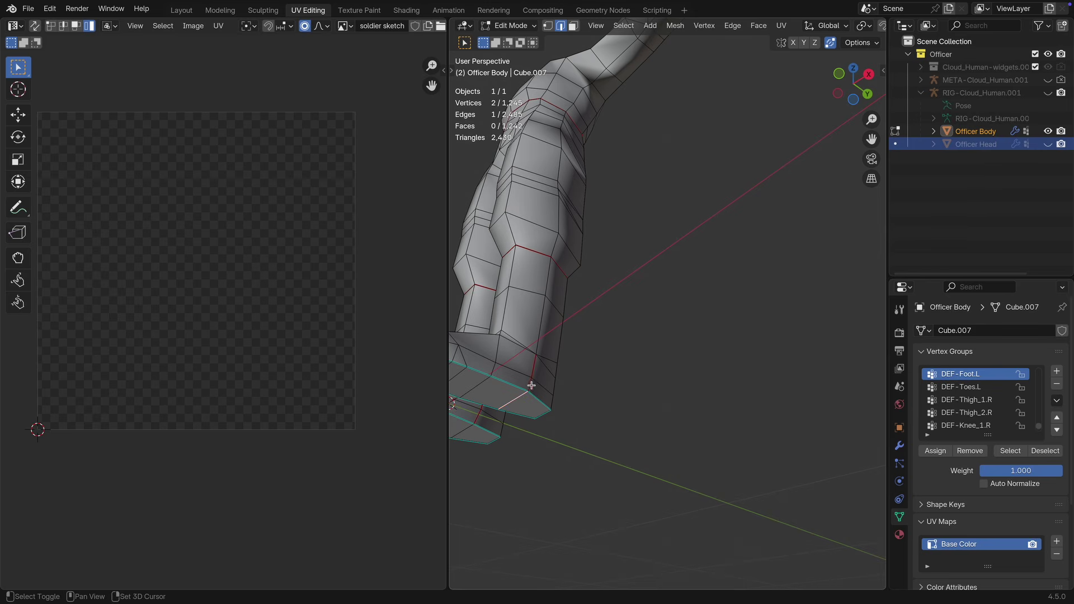
pyautogui.keyDown('shift'); pyautogui.click(534, 371); pyautogui.keyUp('shift')
pyautogui.rightClick(675, 378)
pyautogui.click(673, 386)
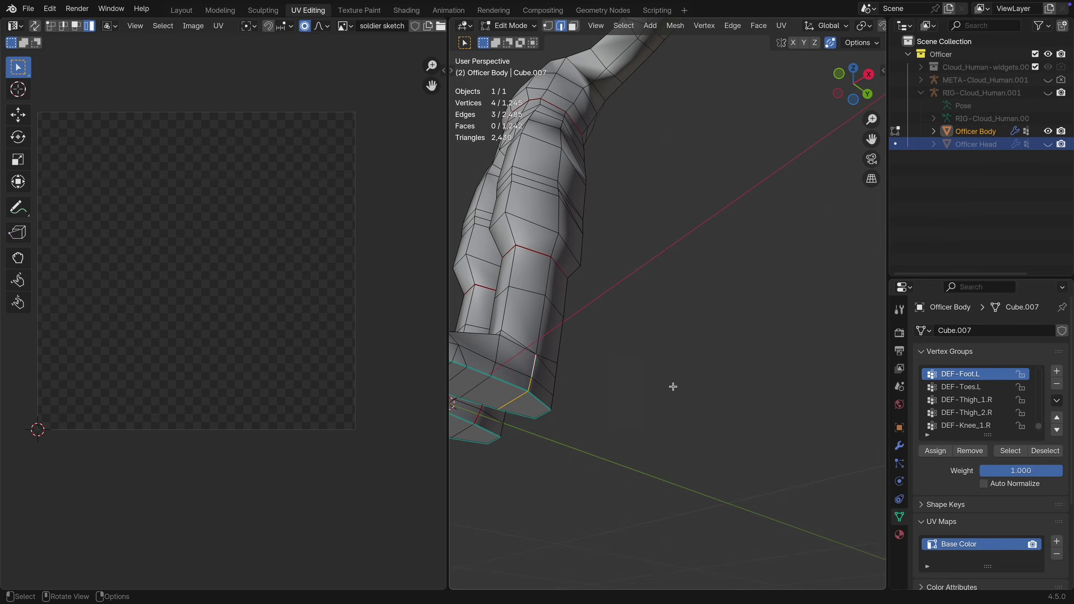
pyautogui.click(613, 394)
# Mark the complete edge outlines around the soles of both feet as seams.
pyautogui.moveTo(614, 391); pyautogui.dragTo(599, 443, button='middle')
pyautogui.scroll(2, 600, 443)
pyautogui.keyDown('alt'); pyautogui.click(508, 445); pyautogui.keyUp('alt')
pyautogui.keyDown('alt'); pyautogui.keyDown('shift'); pyautogui.click(493, 457); pyautogui.keyUp('shift'); pyautogui.keyUp('alt')
pyautogui.keyDown('shift'); pyautogui.click(624, 477); pyautogui.keyUp('shift')
pyautogui.moveTo(587, 498); pyautogui.dragTo(724, 431, button='middle')
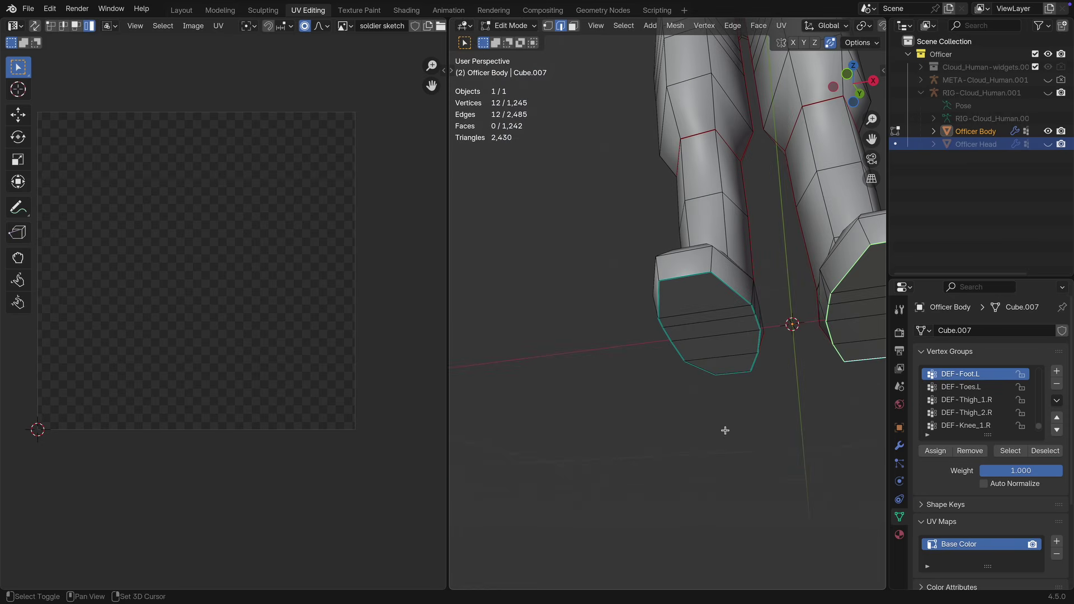
pyautogui.keyDown('shift'); pyautogui.click(729, 379); pyautogui.keyUp('shift')
pyautogui.keyDown('alt'); pyautogui.keyDown('shift'); pyautogui.click(695, 367); pyautogui.keyUp('shift'); pyautogui.keyUp('alt')
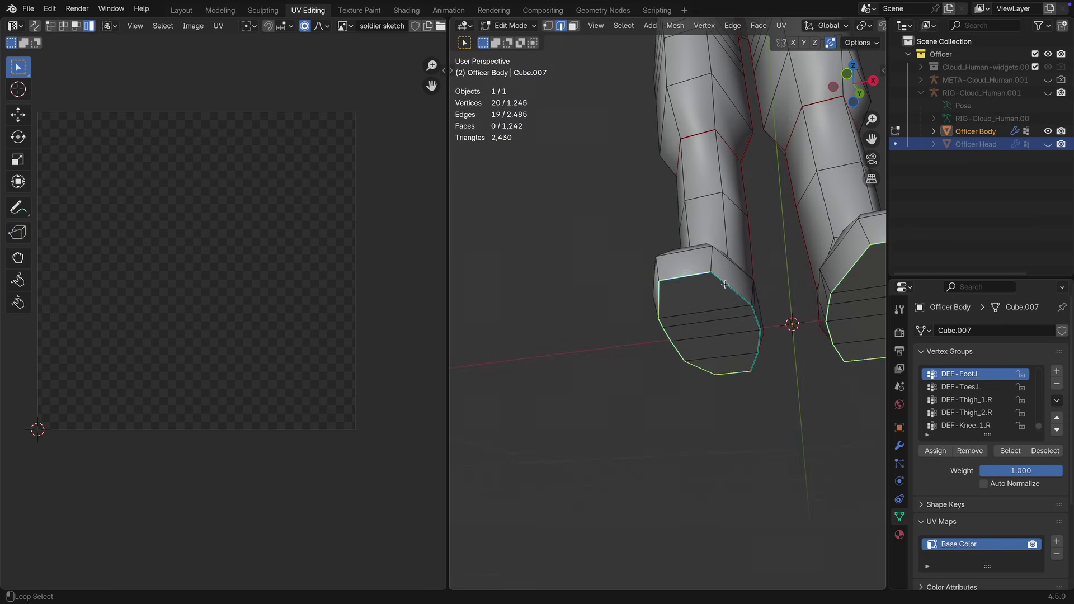
pyautogui.rightClick(763, 376)
pyautogui.click(757, 389)
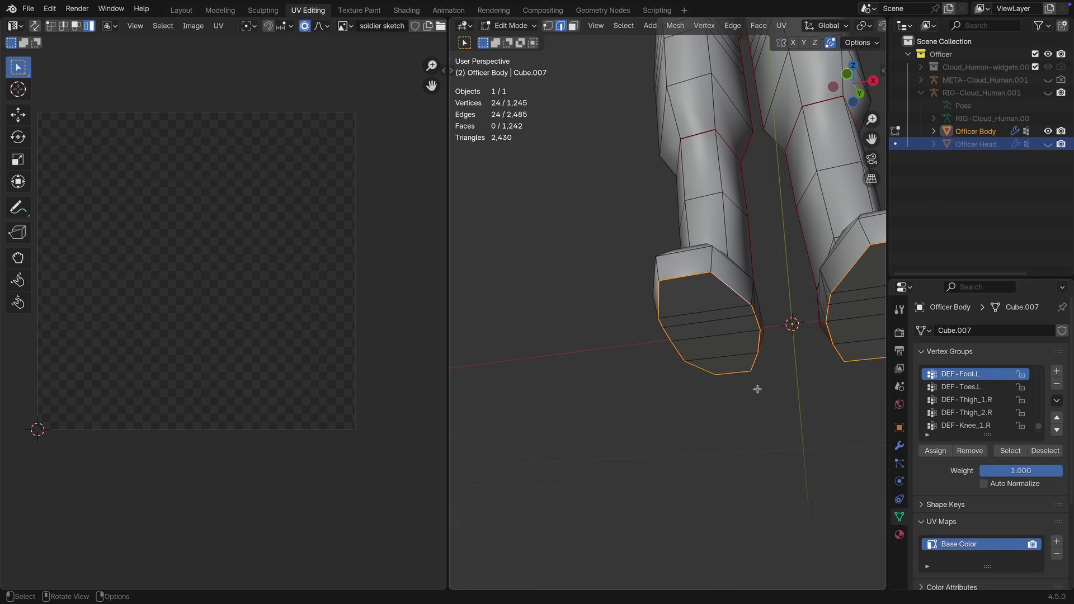
# Mark the centre edges on the back of the pelvis as a seam, from the waist seam down to the crotch.
pyautogui.moveTo(730, 201); pyautogui.dragTo(714, 373, button='middle')
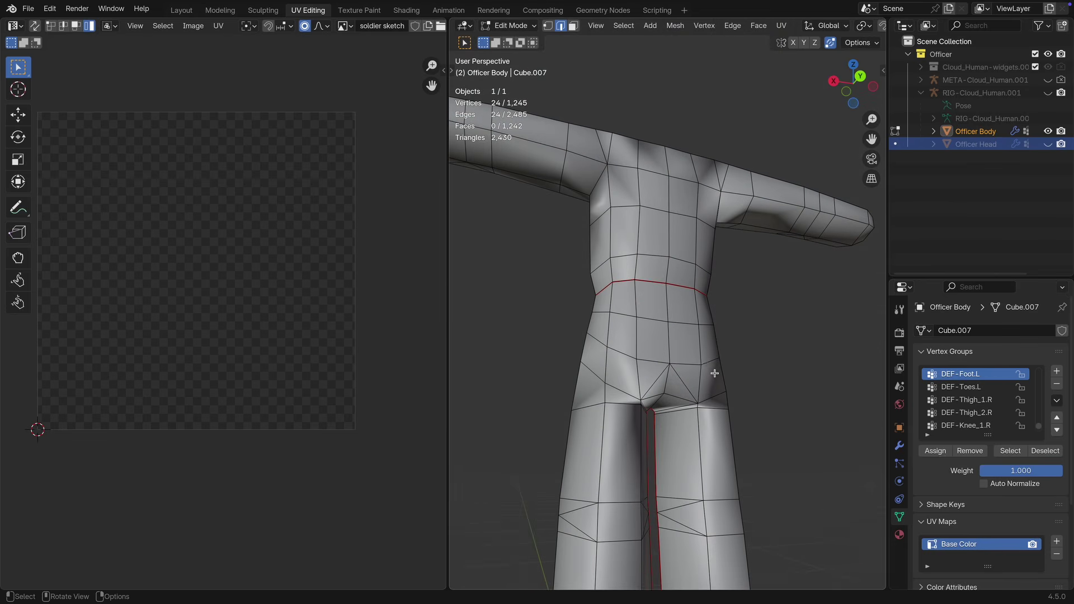
pyautogui.click(670, 317)
pyautogui.keyDown('shift'); pyautogui.click(670, 340); pyautogui.keyUp('shift')
pyautogui.keyDown('shift'); pyautogui.click(670, 376); pyautogui.keyUp('shift')
pyautogui.scroll(2, 685, 380)
pyautogui.moveTo(686, 381)
pyautogui.mouseDown(button='middle')
pyautogui.moveTo(676, 355)
pyautogui.moveTo(679, 364)
pyautogui.mouseUp(button='middle')
pyautogui.keyDown('shift'); pyautogui.click(670, 453); pyautogui.keyUp('shift')
pyautogui.moveTo(674, 474); pyautogui.dragTo(669, 359, button='middle')
pyautogui.scroll(4, 666, 366)
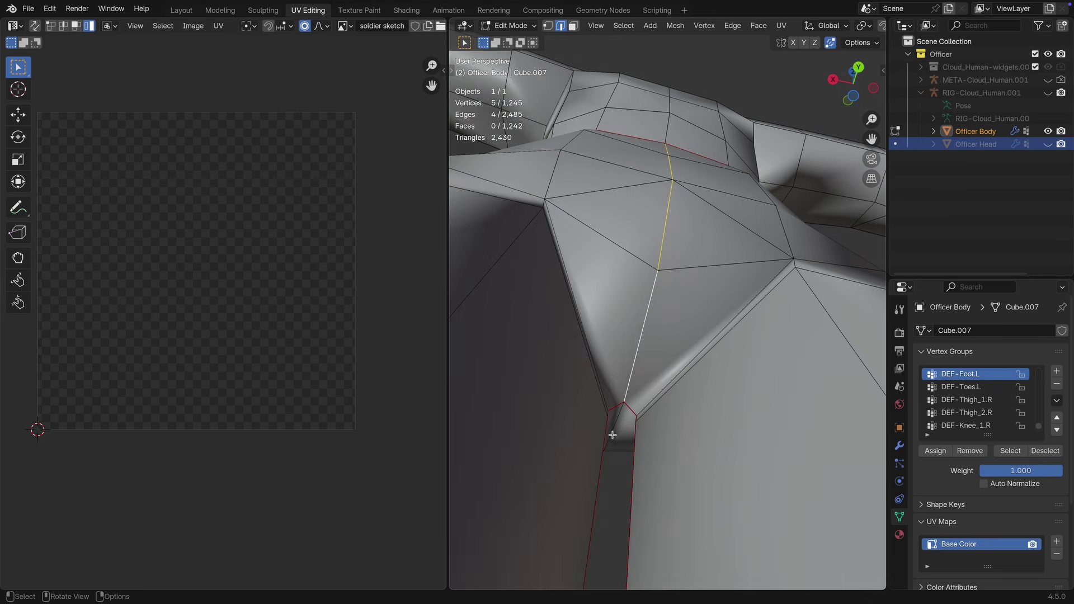
pyautogui.scroll(-5, 699, 347)
pyautogui.moveTo(707, 352); pyautogui.dragTo(773, 338, button='middle')
pyautogui.hotkey('ctrl', 'e')
pyautogui.click(755, 350)
# Unwrap all body faces with the Minimum Stretch method along the inner-leg, sole and pelvis seams.
pyautogui.press('3')
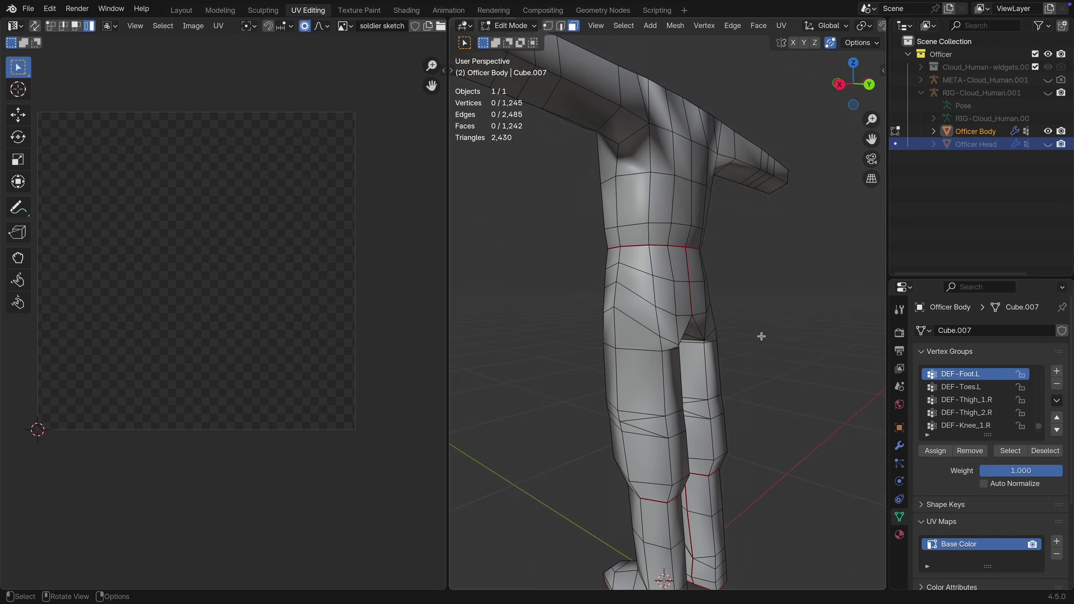
pyautogui.press('a')
pyautogui.rightClick(743, 279)
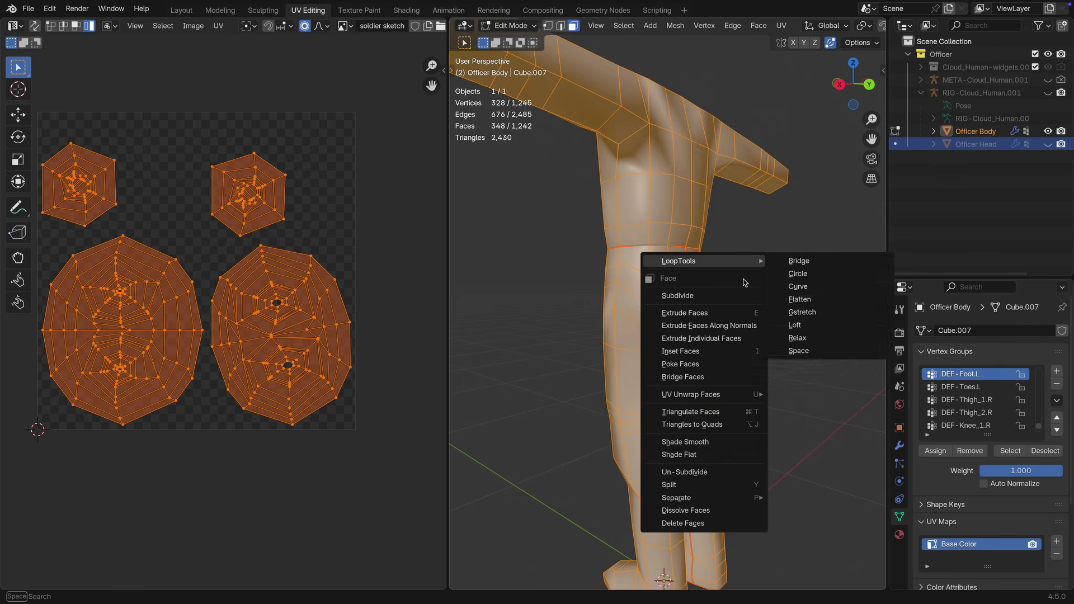
pyautogui.moveTo(721, 398)
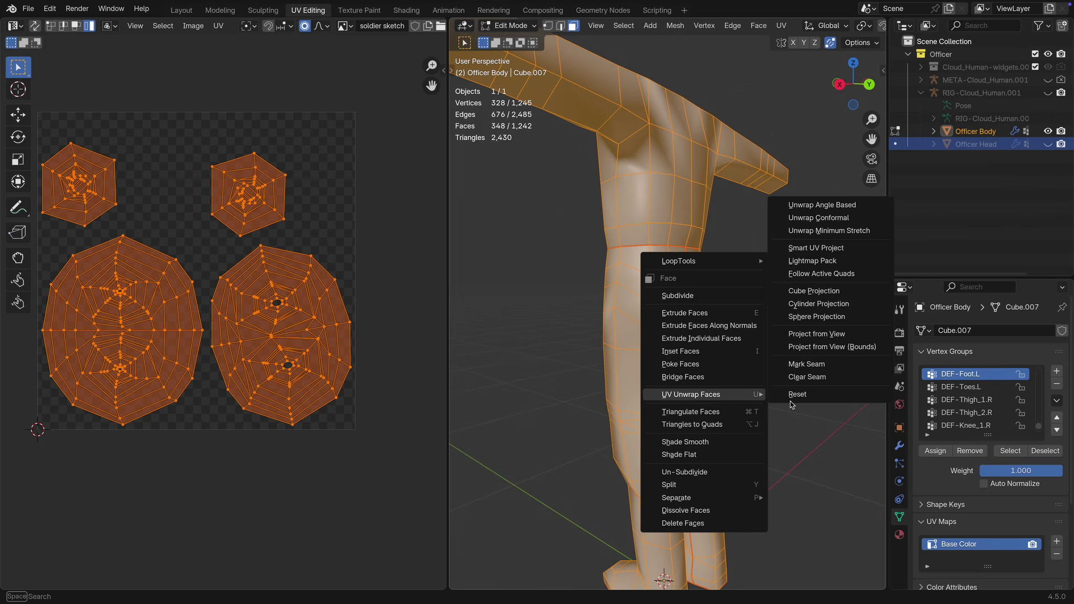
pyautogui.click(824, 236)
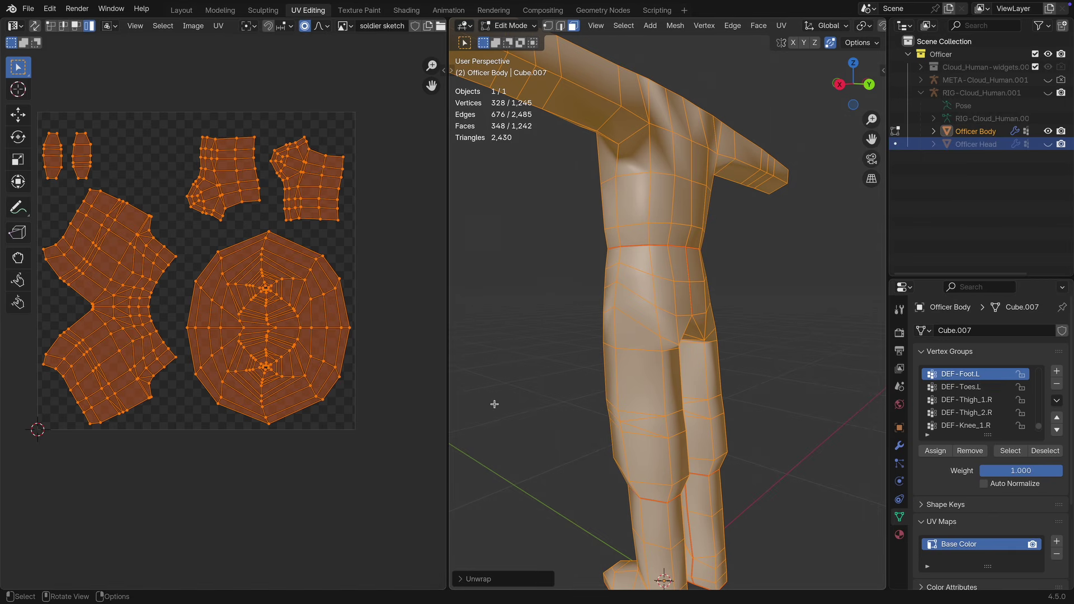
# Mark the edges up both sides of the torso from the waist seam and along the undersides of both arms to the wrists as seams.
pyautogui.moveTo(629, 226); pyautogui.dragTo(695, 267, button='middle')
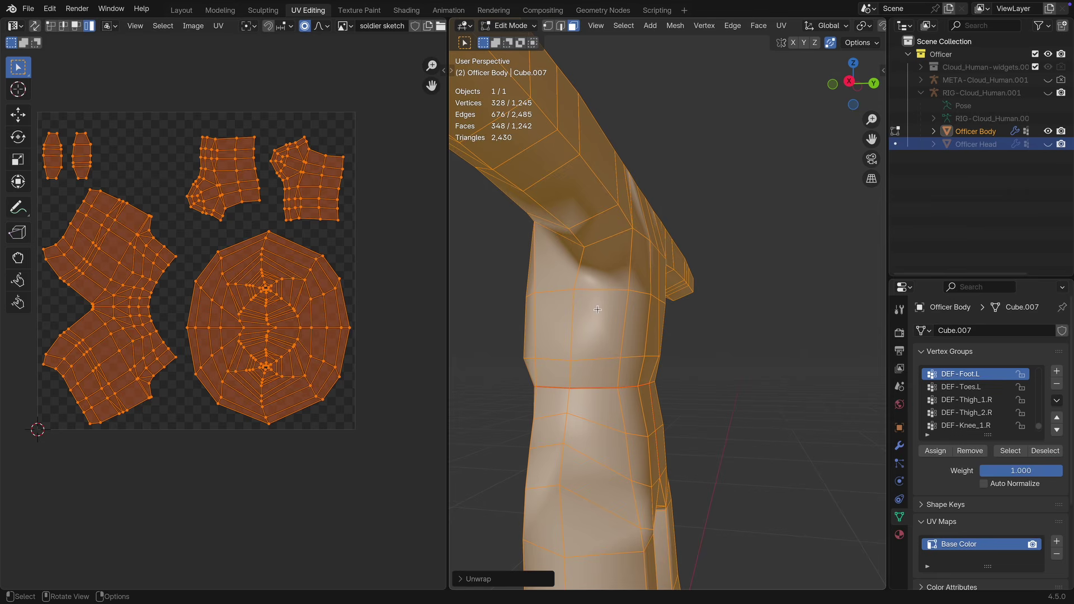
pyautogui.click(569, 322)
pyautogui.press('2')
pyautogui.keyDown('alt'); pyautogui.click(572, 323); pyautogui.keyUp('alt')
pyautogui.moveTo(620, 313); pyautogui.dragTo(638, 289, button='middle')
pyautogui.click(622, 308)
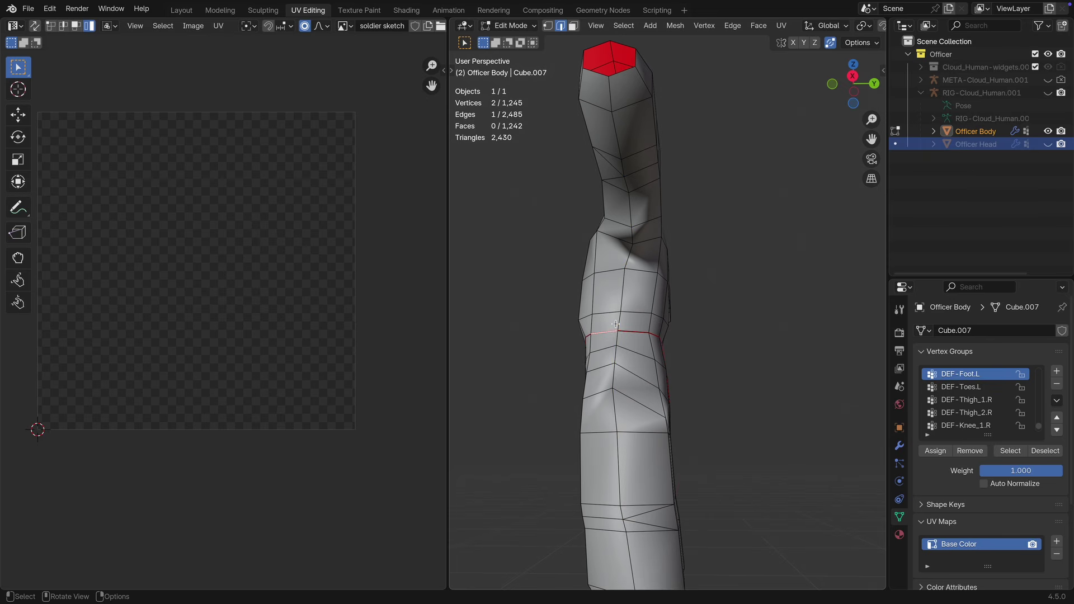
pyautogui.keyDown('shift'); pyautogui.click(622, 293); pyautogui.keyUp('shift')
pyautogui.keyDown('shift'); pyautogui.click(628, 257); pyautogui.keyUp('shift')
pyautogui.keyDown('shift'); pyautogui.click(630, 226); pyautogui.keyUp('shift')
pyautogui.keyDown('shift'); pyautogui.click(623, 173); pyautogui.keyUp('shift')
pyautogui.keyDown('shift'); pyautogui.click(615, 123); pyautogui.keyUp('shift')
pyautogui.keyDown('shift'); pyautogui.click(605, 88); pyautogui.keyUp('shift')
pyautogui.moveTo(818, 228); pyautogui.dragTo(615, 236, button='middle')
pyautogui.moveTo(729, 286); pyautogui.dragTo(679, 297, button='middle')
pyautogui.keyDown('shift'); pyautogui.click(647, 341); pyautogui.keyUp('shift')
pyautogui.keyDown('shift'); pyautogui.click(641, 317); pyautogui.keyUp('shift')
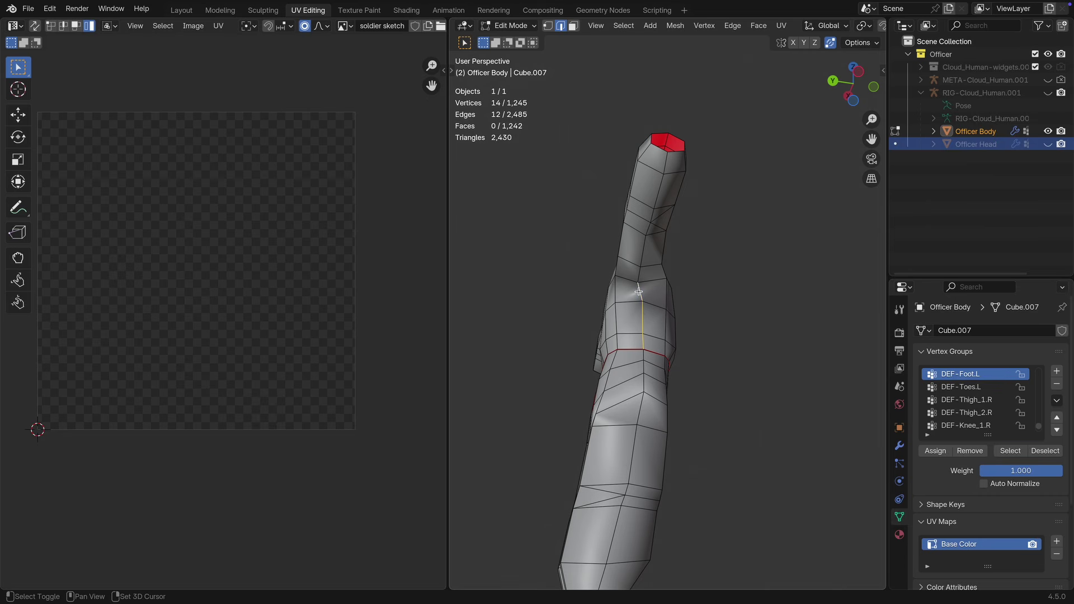
pyautogui.keyDown('shift'); pyautogui.click(645, 251); pyautogui.keyUp('shift')
pyautogui.keyDown('shift'); pyautogui.click(658, 190); pyautogui.keyUp('shift')
pyautogui.keyDown('shift'); pyautogui.click(668, 160); pyautogui.keyUp('shift')
pyautogui.hotkey('ctrl', 'e')
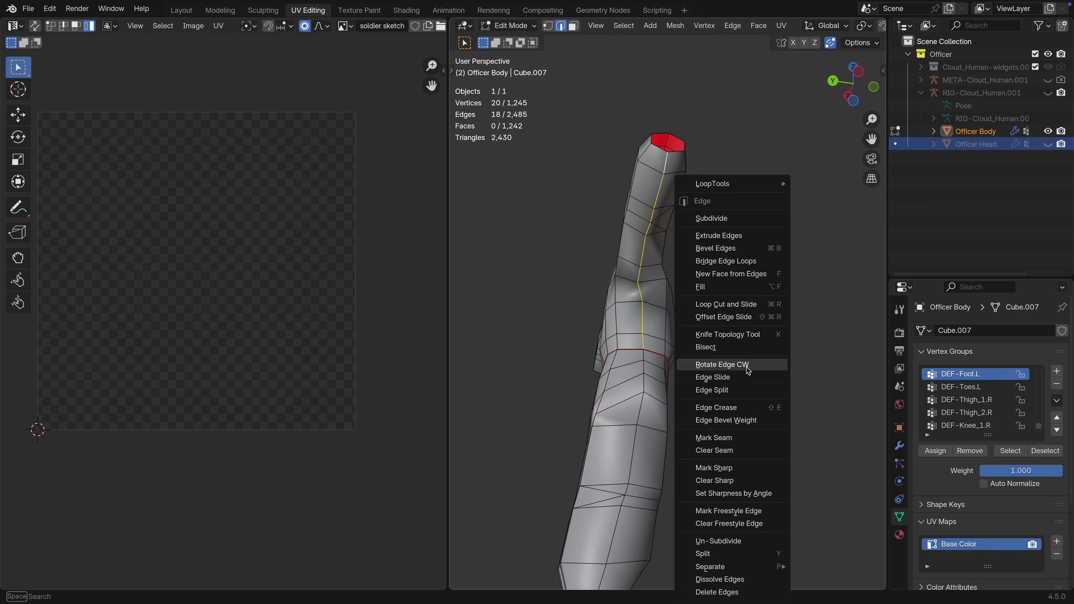
pyautogui.click(727, 437)
# Unwrap all body faces again with the Minimum Stretch method, using the torso-side and underarm seams.
pyautogui.moveTo(727, 438); pyautogui.dragTo(792, 413, button='middle')
pyautogui.moveTo(691, 400); pyautogui.dragTo(748, 358, button='middle')
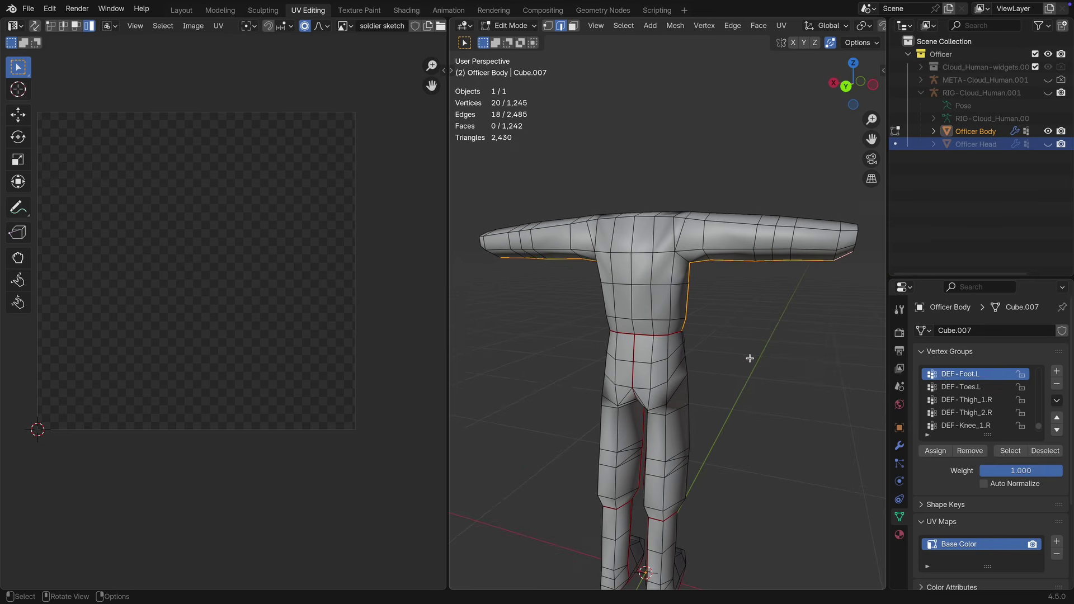
pyautogui.press('3')
pyautogui.press('a')
pyautogui.rightClick(745, 349)
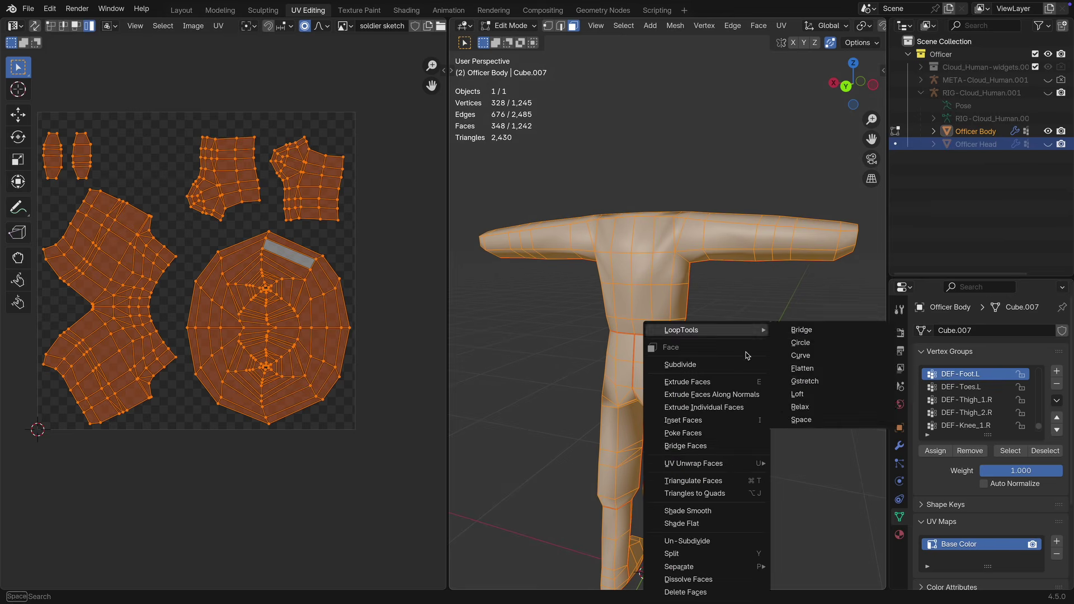
pyautogui.moveTo(727, 463)
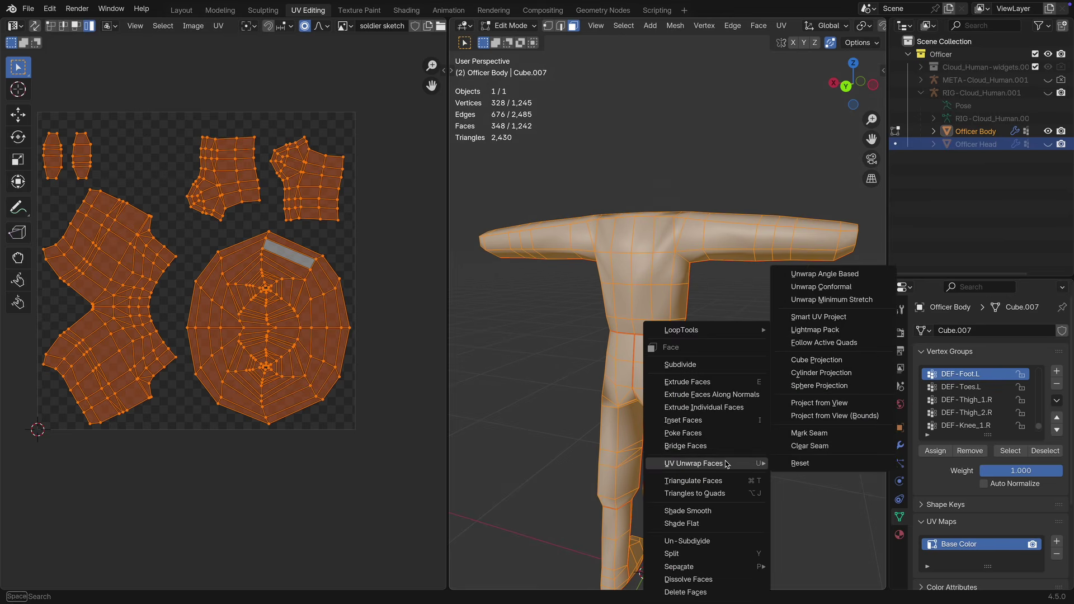
pyautogui.click(830, 301)
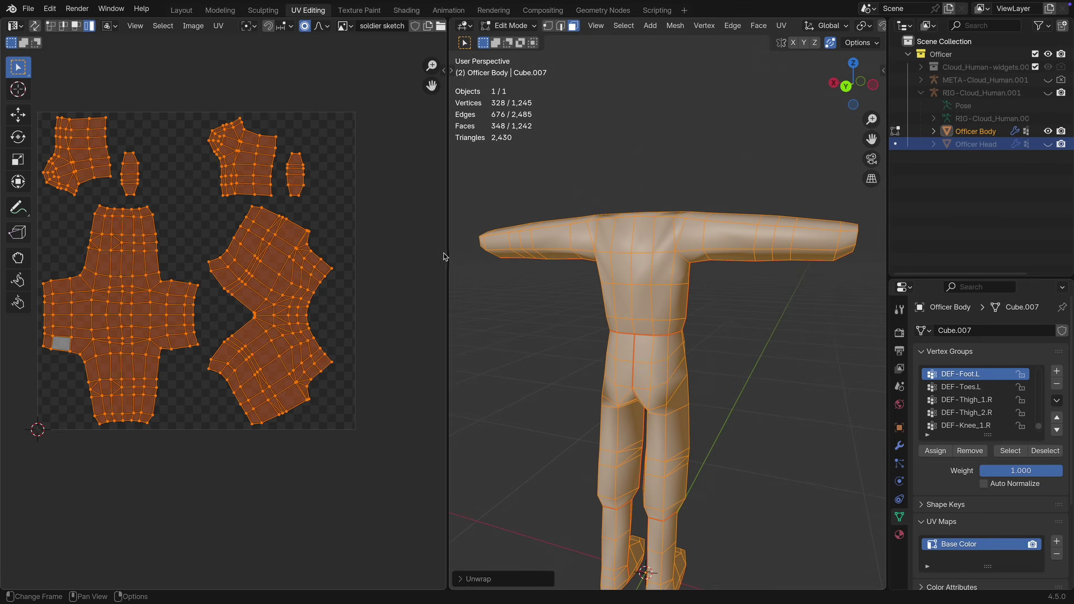
# Enlarge the UV editor, switch to island selection mode and select the torso, trouser, boot and sole islands in turn.
pyautogui.moveTo(447, 255); pyautogui.dragTo(593, 256)
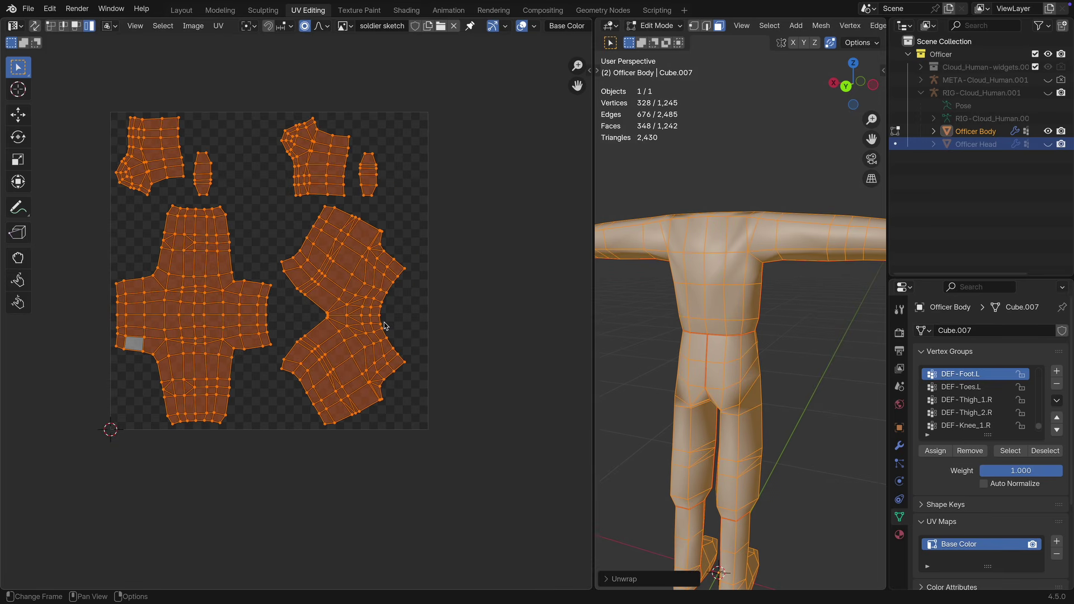
pyautogui.press('3')
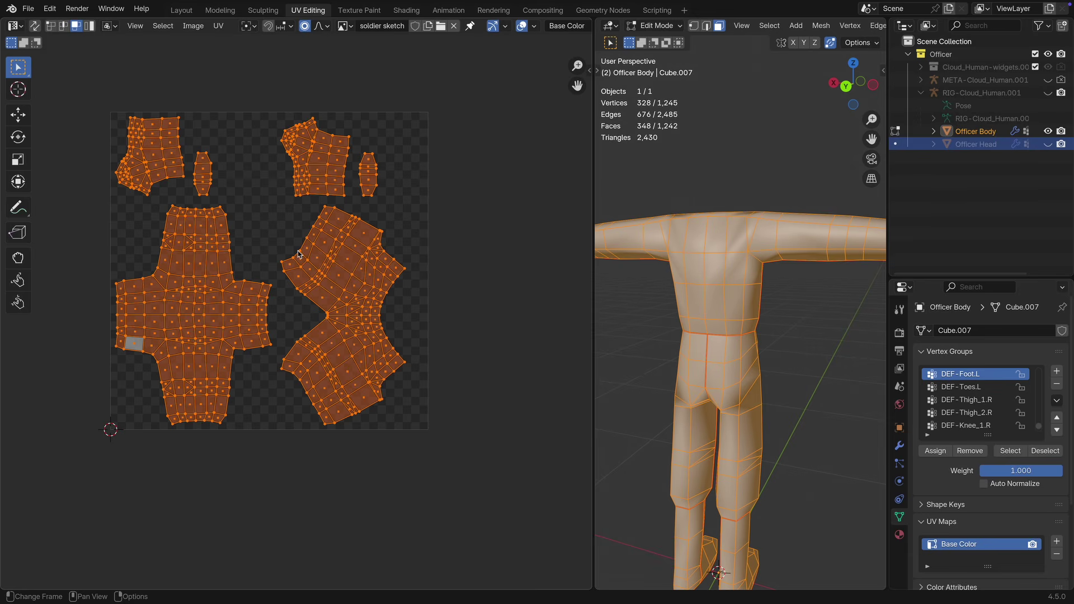
pyautogui.press('4')
pyautogui.click(214, 282)
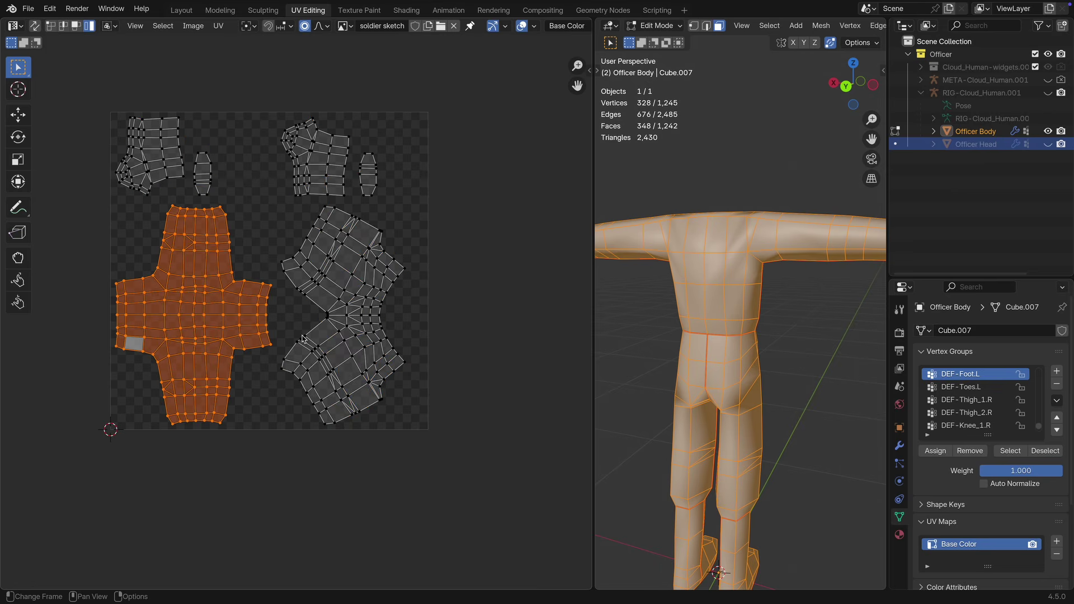
pyautogui.click(337, 287)
pyautogui.click(322, 159)
pyautogui.click(369, 175)
pyautogui.click(206, 173)
pyautogui.click(174, 158)
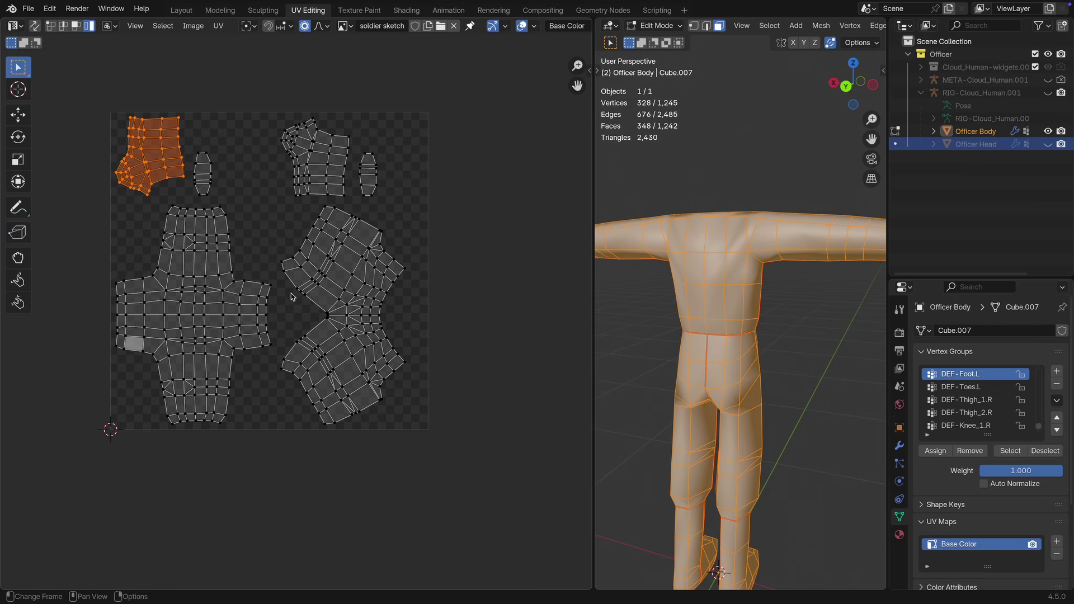
# Rotate the trouser island by -90° and move it towards the horizontal centre of the UV square.
pyautogui.click(358, 313)
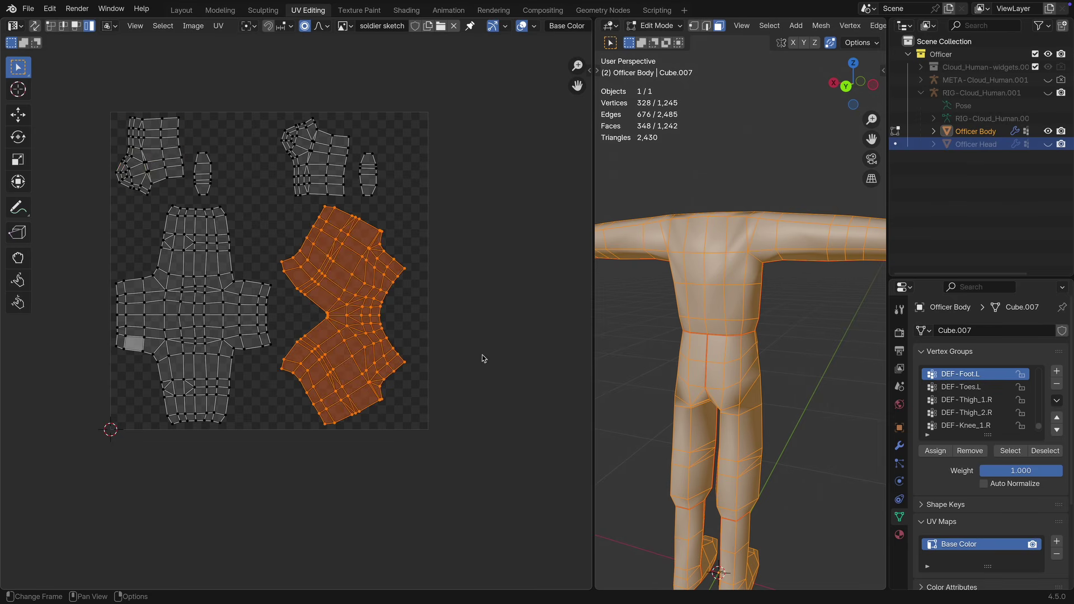
pyautogui.write('r-90')
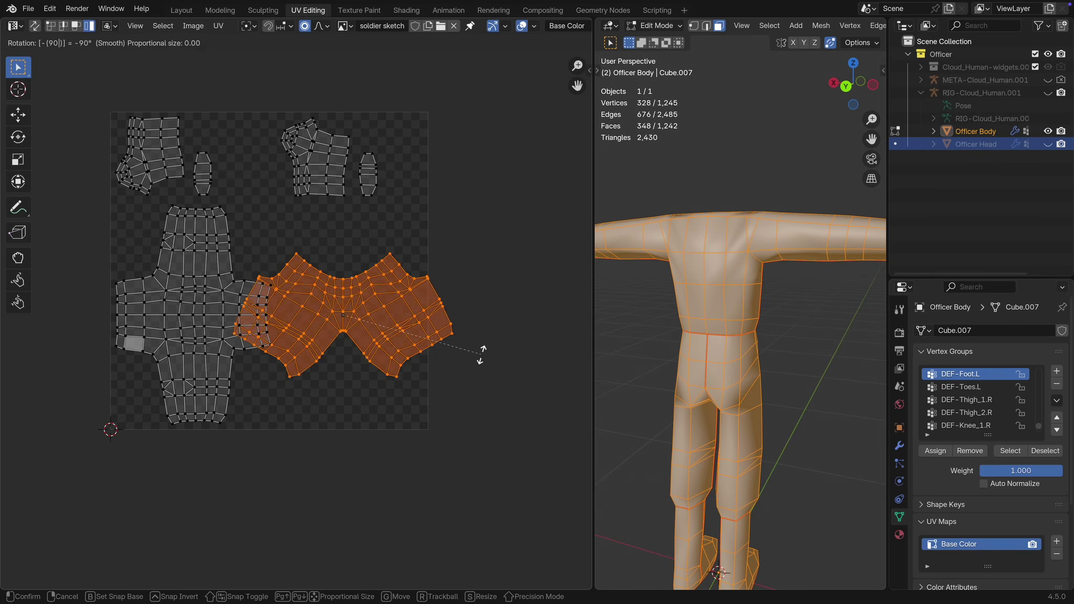
pyautogui.press('Return')
pyautogui.press('g')
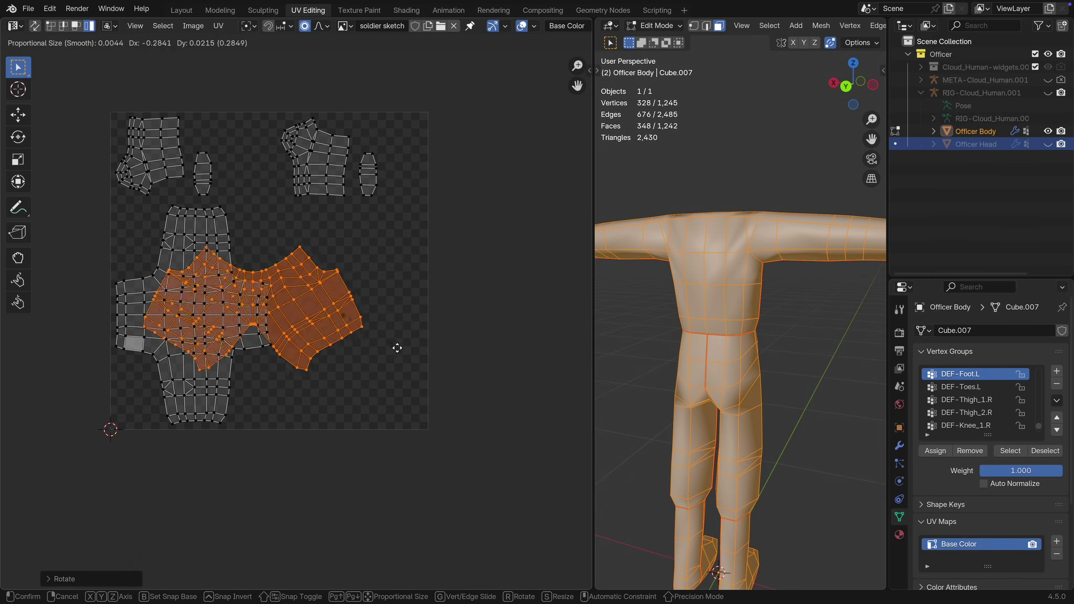
pyautogui.click(397, 350)
# Rotate the torso island by 90° and place it directly above the trouser island in the UV square.
pyautogui.click(180, 395)
pyautogui.press('g')
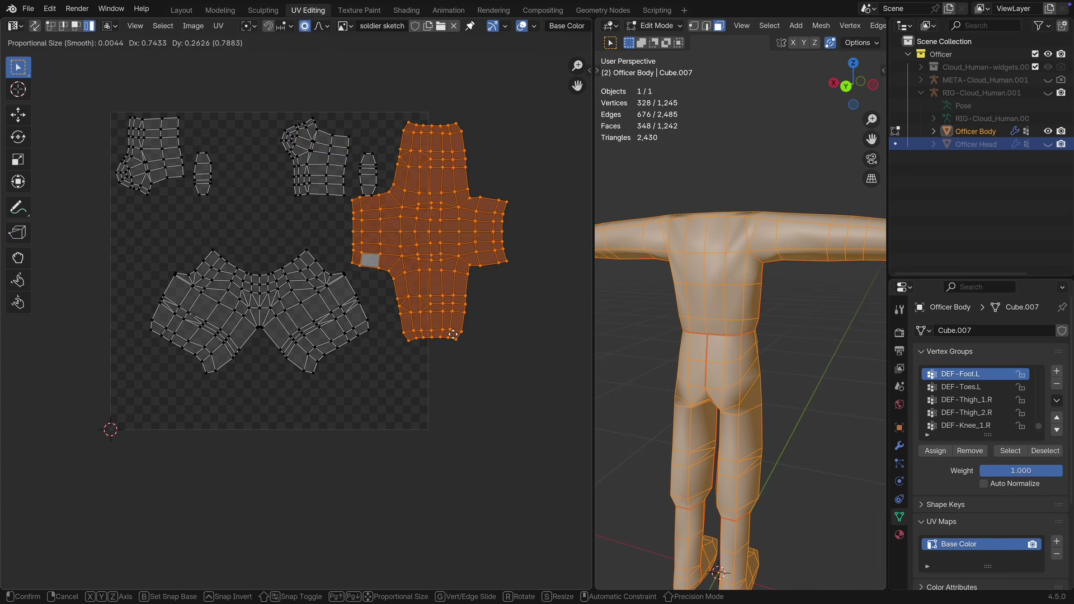
pyautogui.click(482, 263)
pyautogui.click(480, 260)
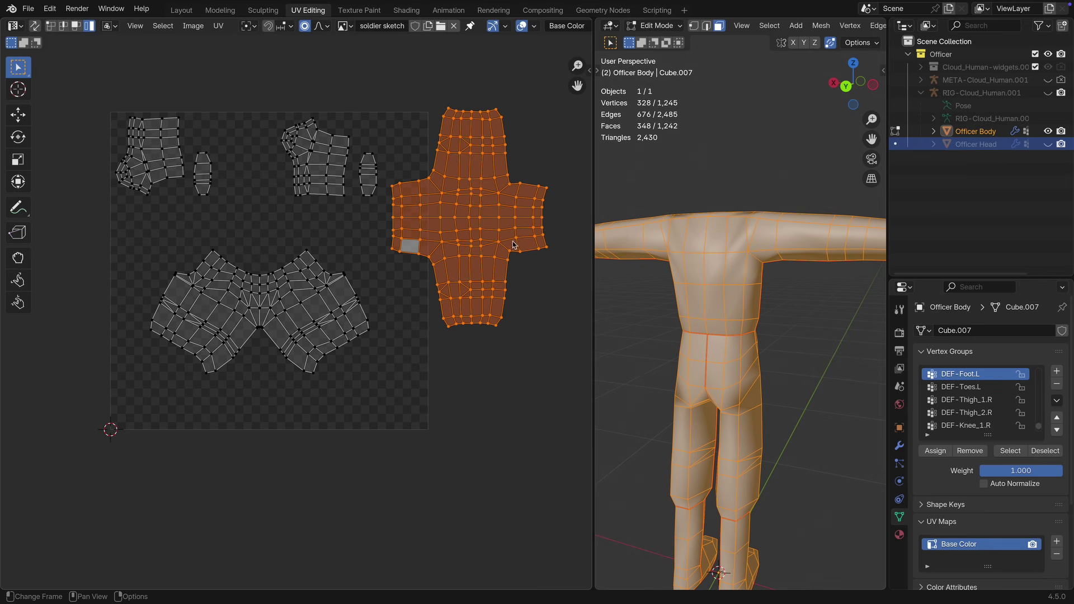
pyautogui.write('r90')
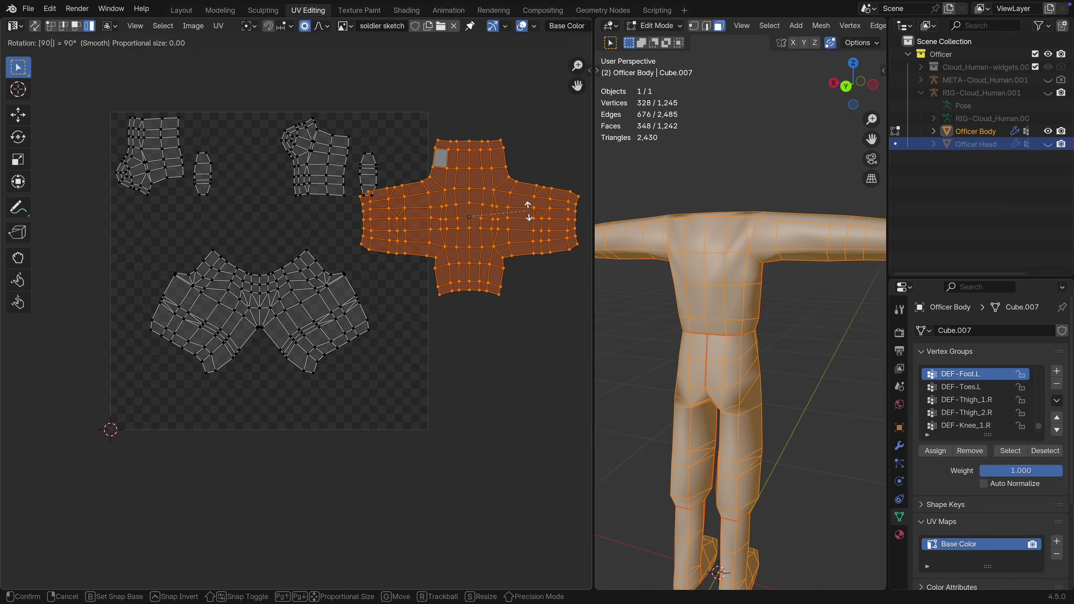
pyautogui.press('Return')
pyautogui.press('g')
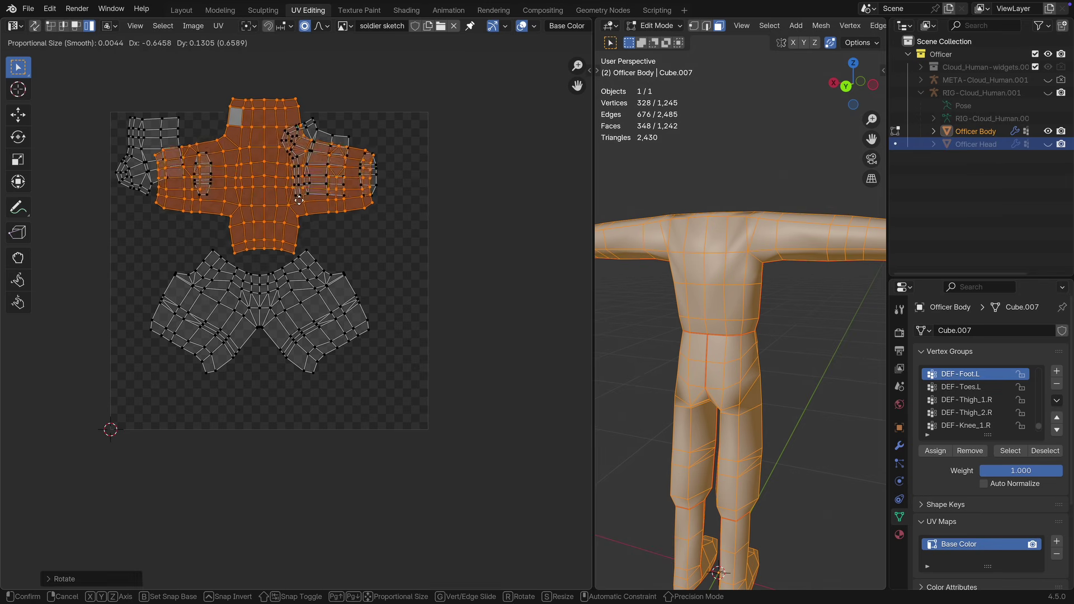
pyautogui.click(295, 201)
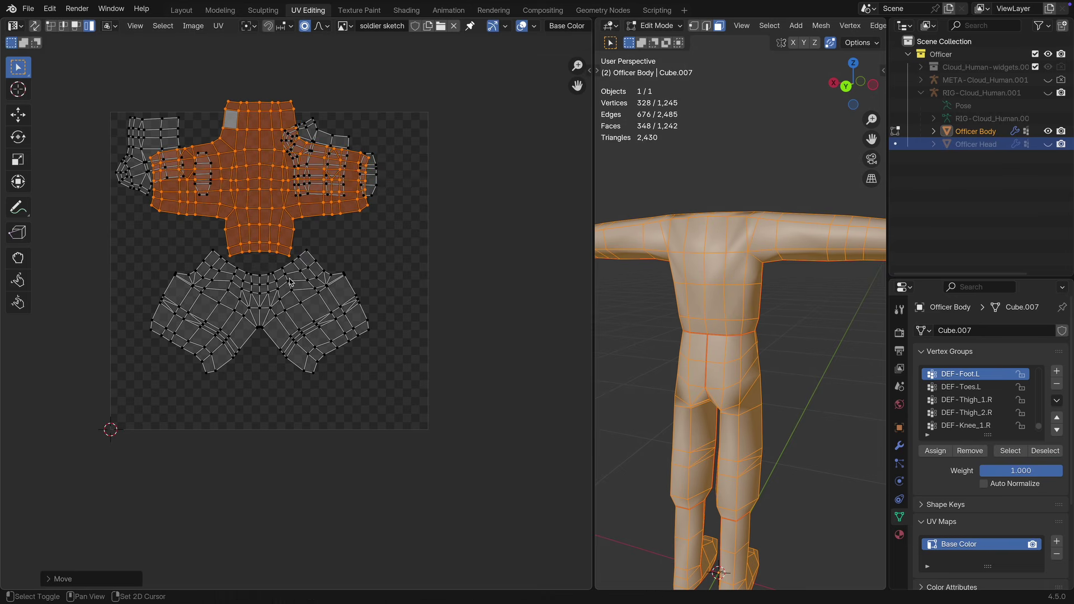
# Add the trouser island to the torso selection and shift both islands together slightly down and right.
pyautogui.press('l')
pyautogui.press('g')
pyautogui.click(330, 241)
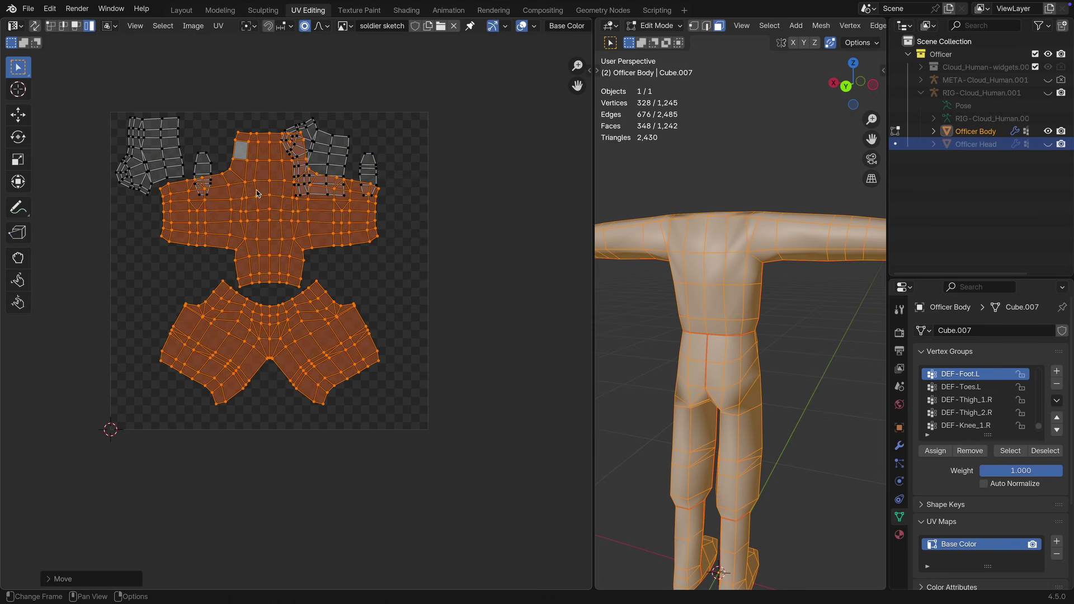
# Rotate the first boot island so its toe points down and place it beside the left trouser leg, below the sleeve.
pyautogui.click(172, 158)
pyautogui.press('r')
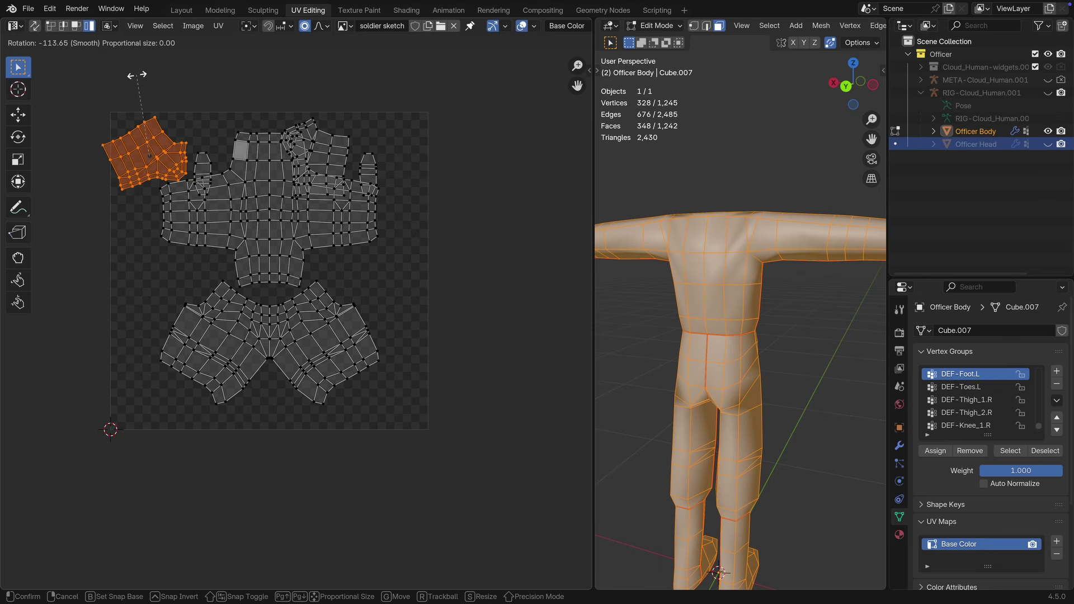
pyautogui.click(141, 85)
pyautogui.press('g')
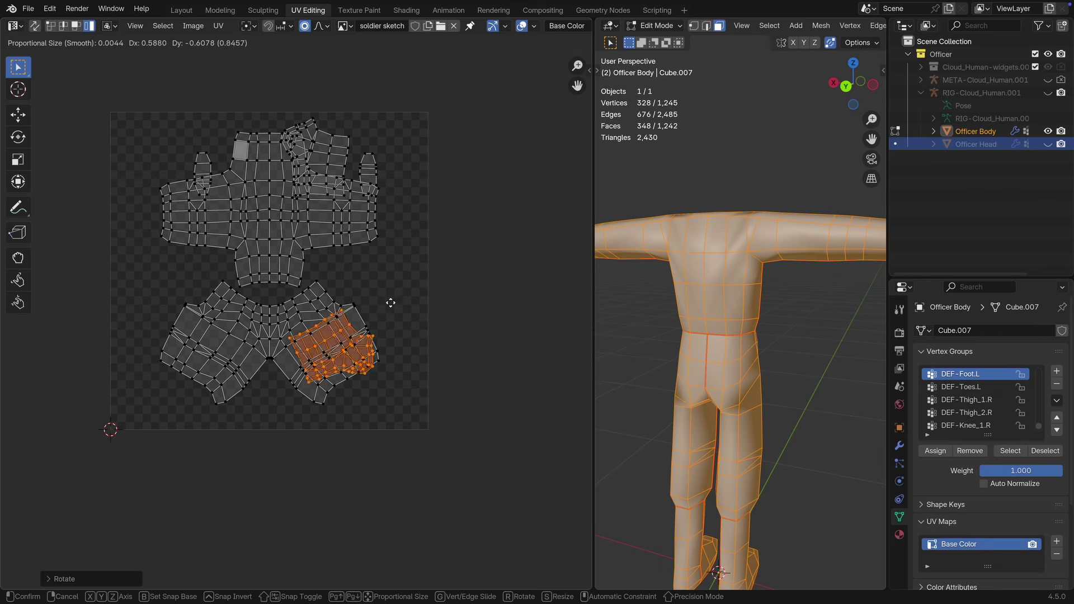
pyautogui.click(387, 318)
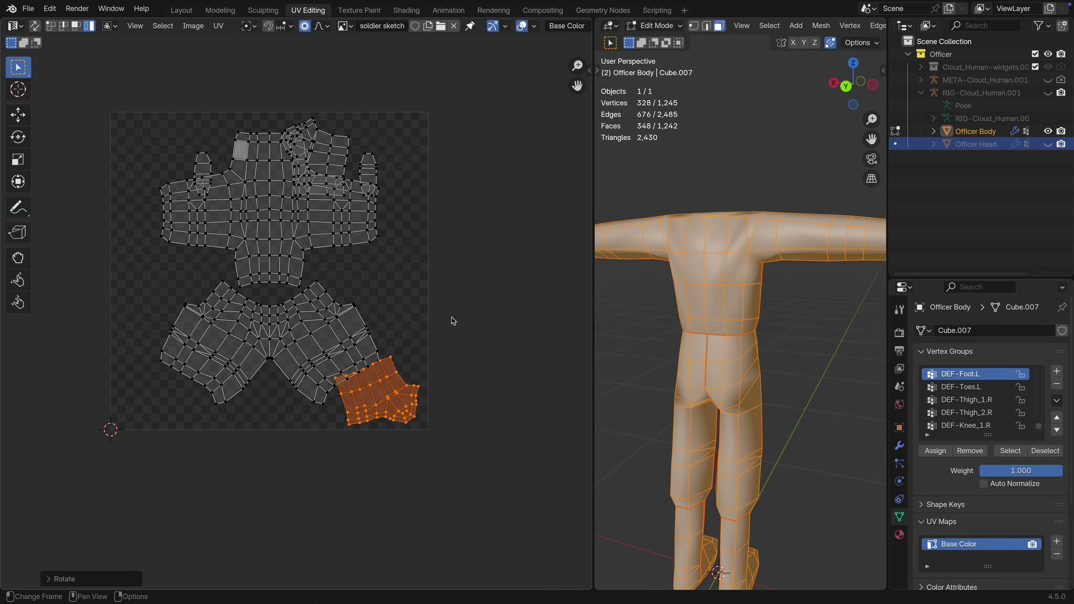
pyautogui.press('r')
pyautogui.click(431, 428)
pyautogui.press('g')
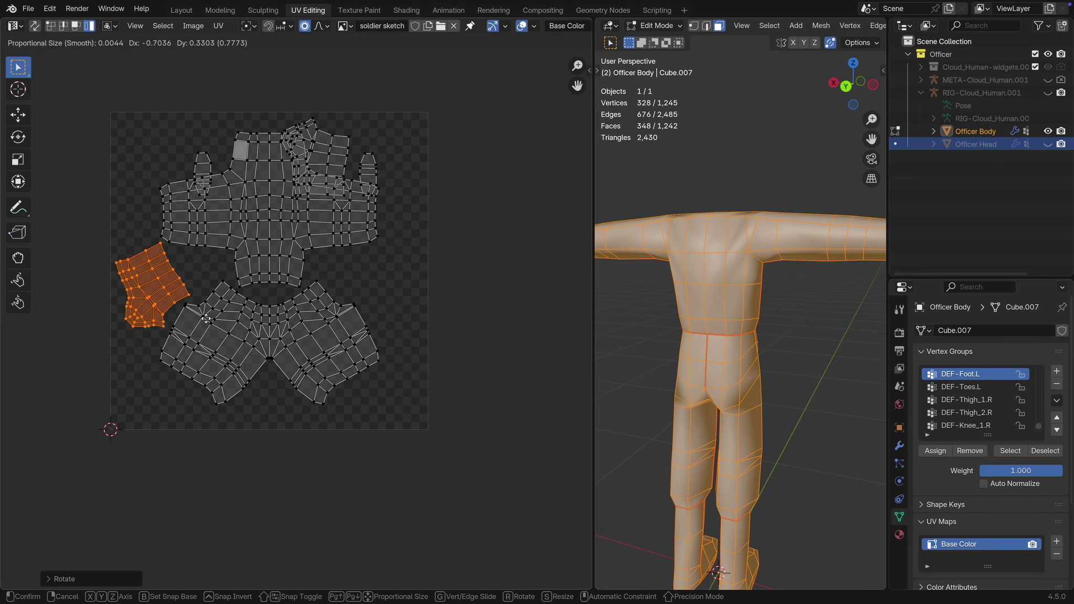
pyautogui.click(206, 319)
# Rotate the second boot island and move it to the mirrored spot beside the right trouser leg.
pyautogui.click(323, 150)
pyautogui.press('g')
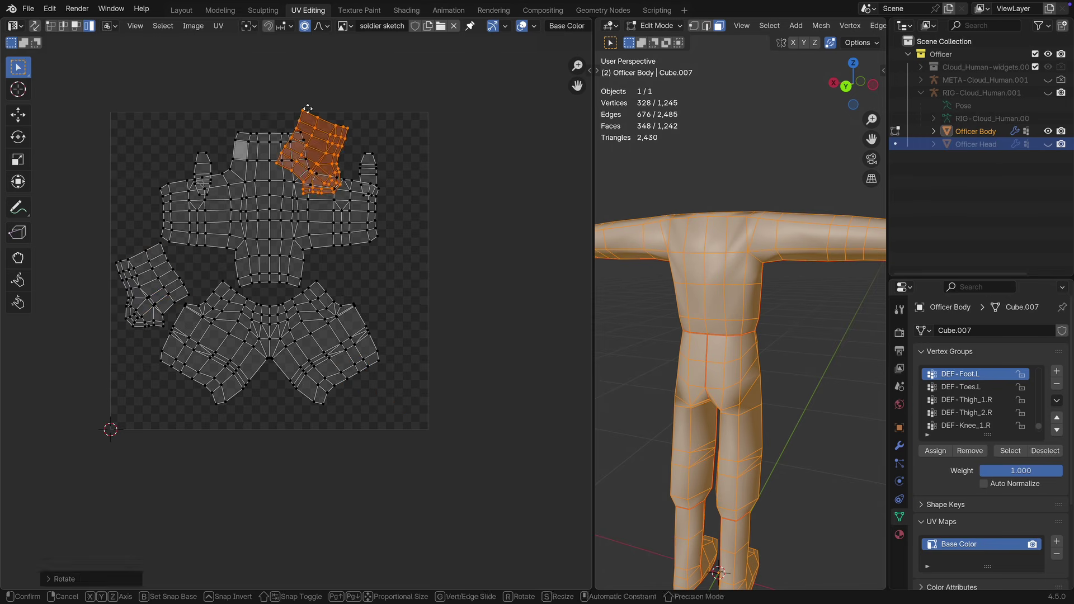
pyautogui.click(424, 203)
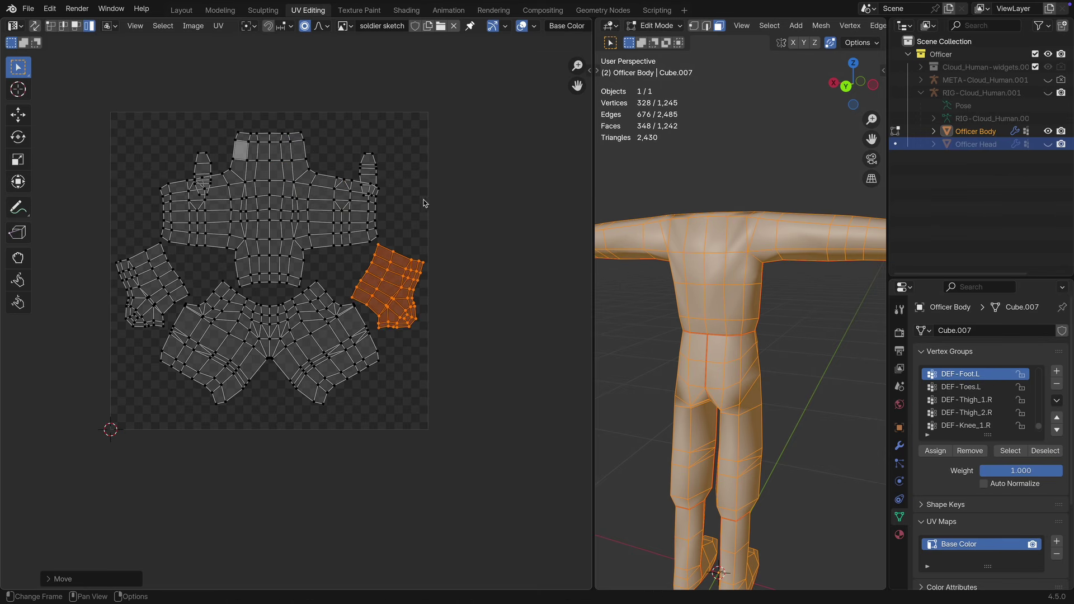
# Turn the right sole island horizontal and place it in the lower right corner of the UV square.
pyautogui.click(375, 175)
pyautogui.press('g')
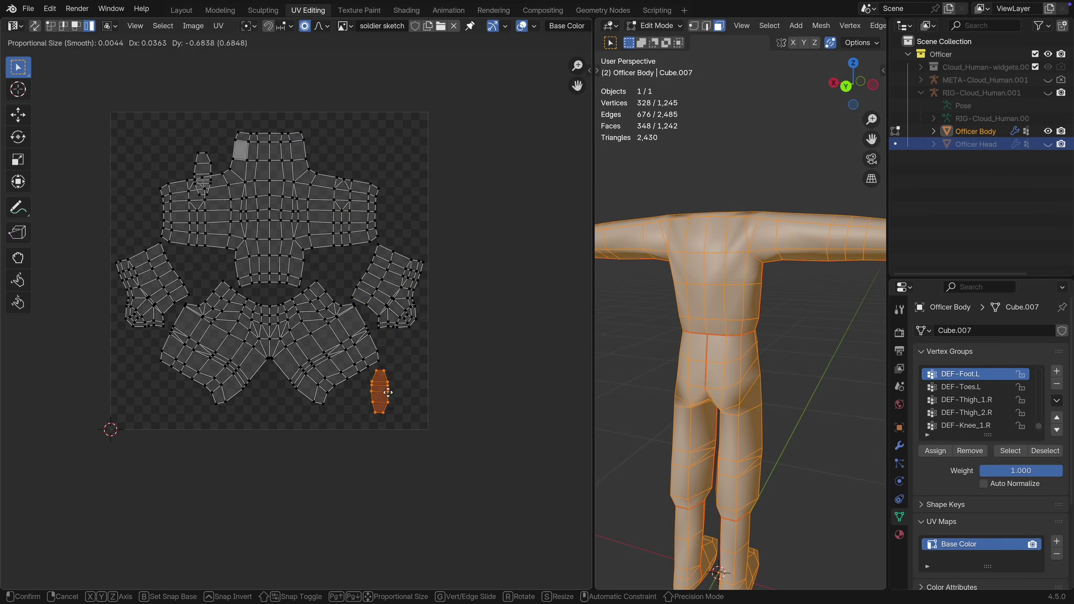
pyautogui.click(383, 394)
pyautogui.press('r')
pyautogui.click(419, 390)
pyautogui.press('g')
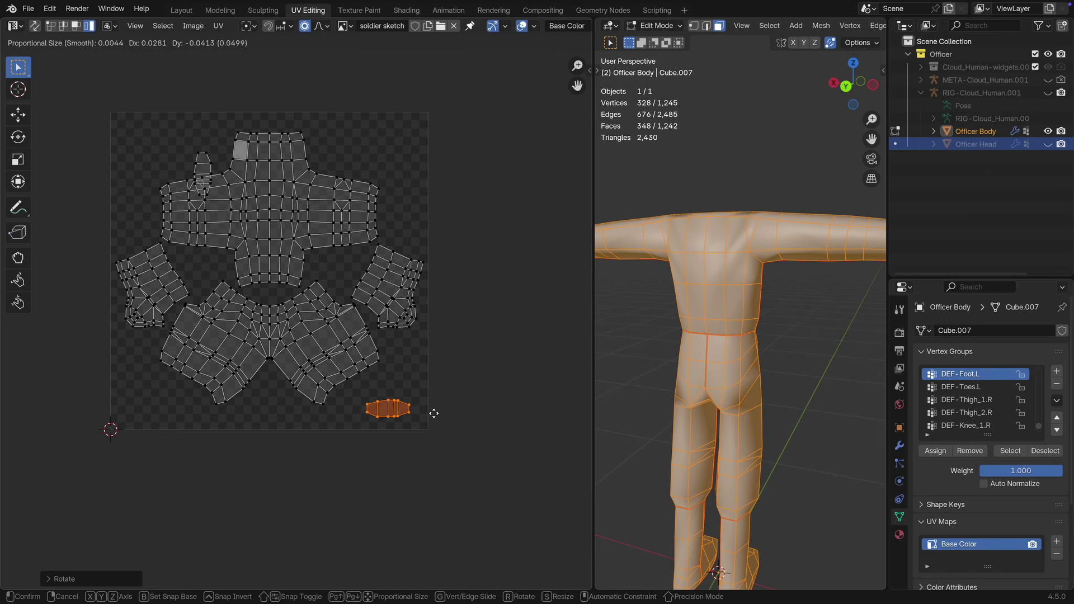
pyautogui.click(447, 417)
# Turn the left sole island horizontal and place it in the lower left corner of the UV square.
pyautogui.click(207, 169)
pyautogui.press('g')
pyautogui.click(163, 415)
pyautogui.press('r')
pyautogui.click(132, 344)
pyautogui.press('g')
pyautogui.click(116, 343)
# Unhide the Officer Head object and reveal the hidden faces of the body mesh.
pyautogui.click(1048, 143)
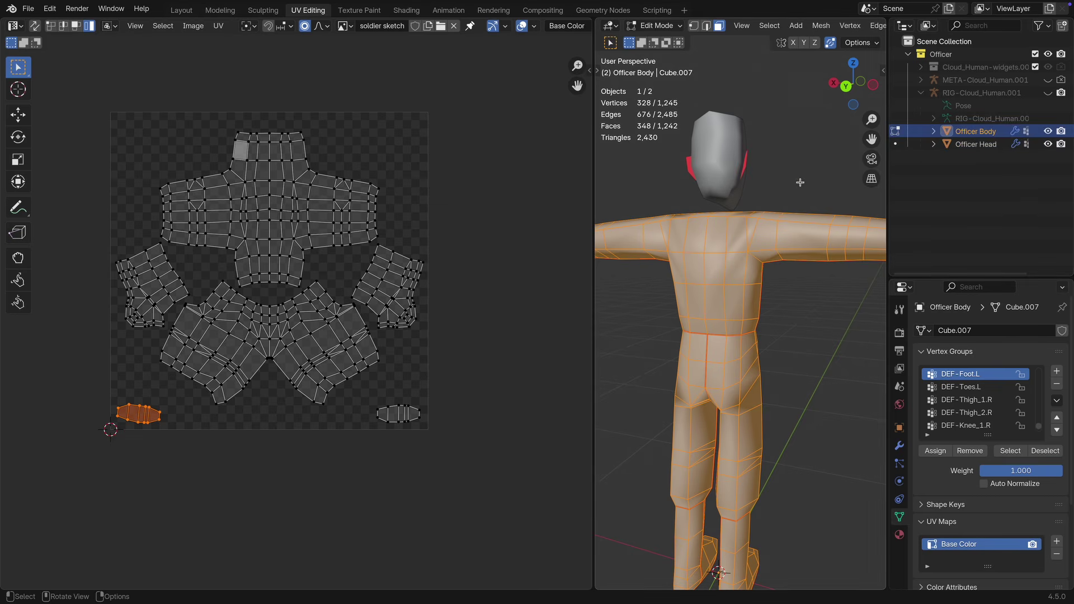
pyautogui.hotkey('alt', 'h')
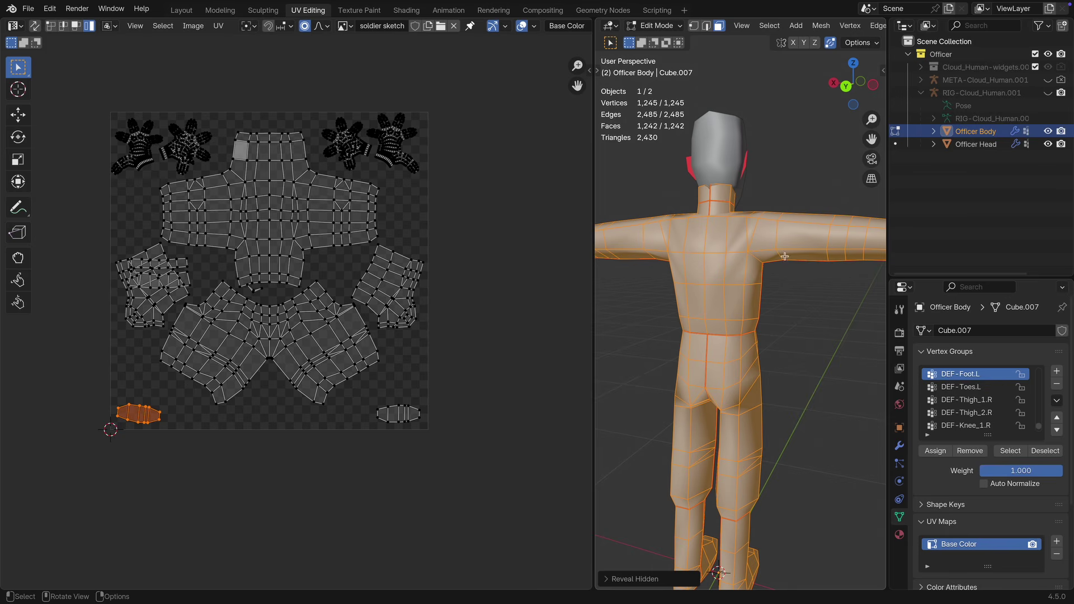
# Move the two strip islands overlapping the left boot island to the empty space centred below the trousers.
pyautogui.scroll(3, 383, 247)
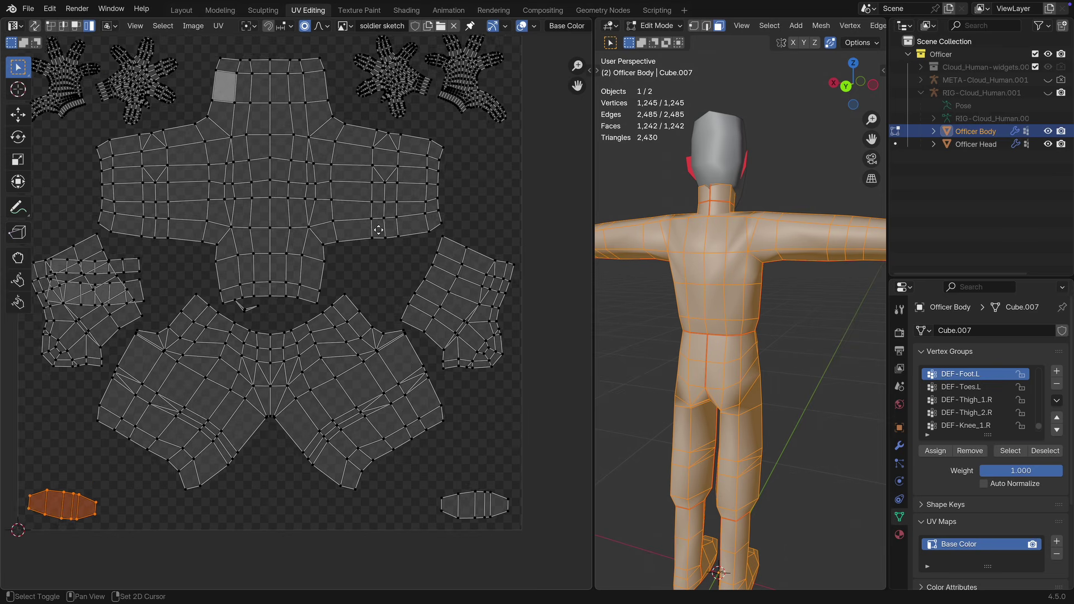
pyautogui.keyDown('shift'); pyautogui.moveTo(383, 247); pyautogui.dragTo(399, 310, button='middle'); pyautogui.keyUp('shift')
pyautogui.click(160, 369)
pyautogui.keyDown('shift'); pyautogui.click(157, 346); pyautogui.keyUp('shift')
pyautogui.scroll(-1, 211, 347)
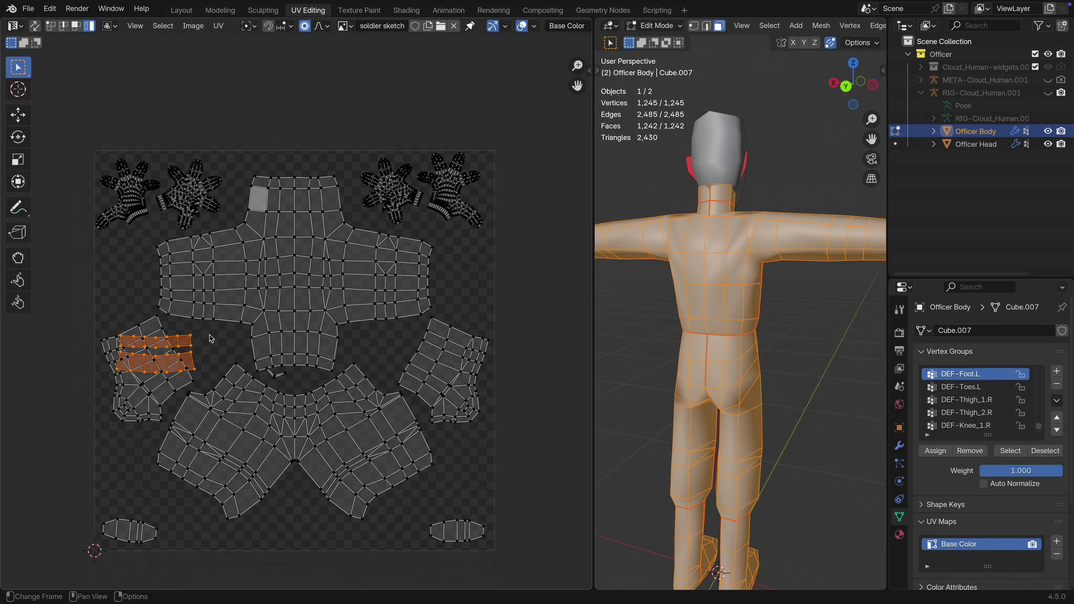
pyautogui.press('g')
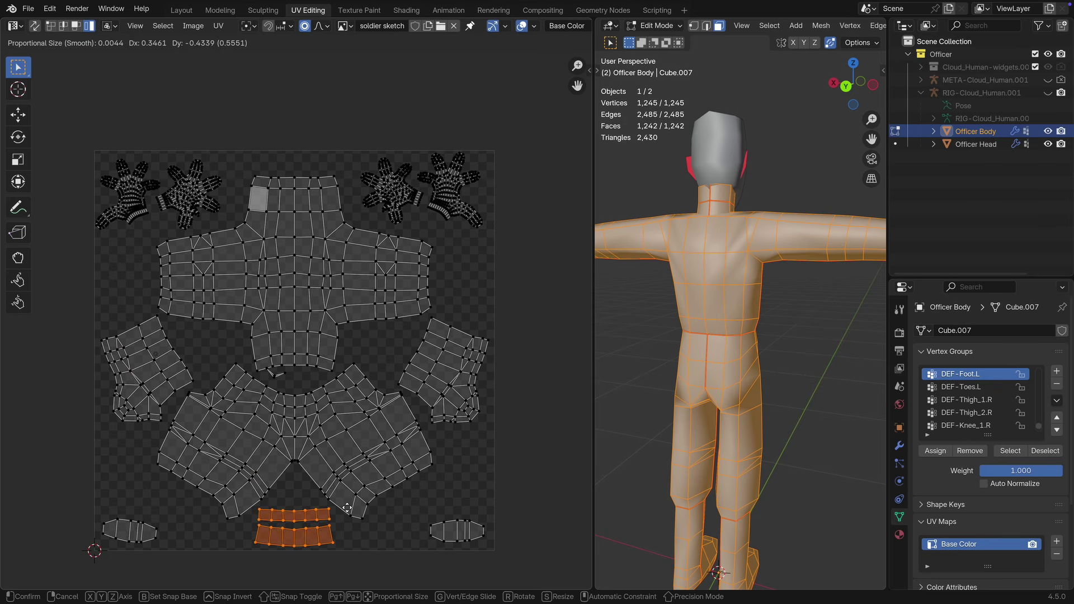
pyautogui.click(348, 510)
# Nudge the leftmost hand island slightly inwards from the edge of the UV square.
pyautogui.click(140, 210)
pyautogui.press('g')
pyautogui.click(142, 214)
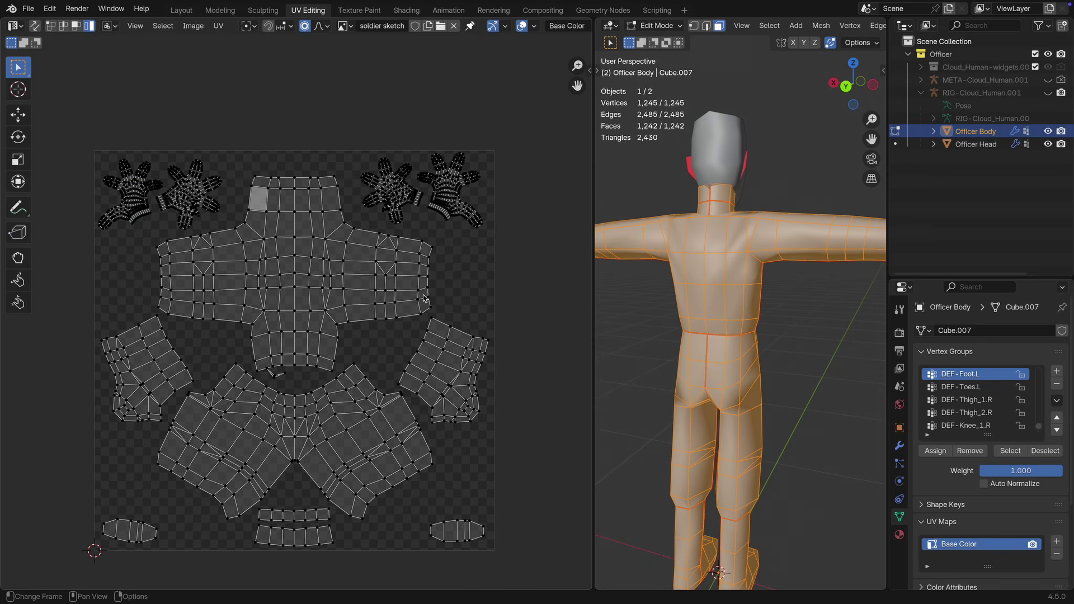
# Centre the small V-shaped island in the gap between torso and trousers and rotate it until it sits level.
pyautogui.click(278, 374)
pyautogui.press('g')
pyautogui.click(306, 380)
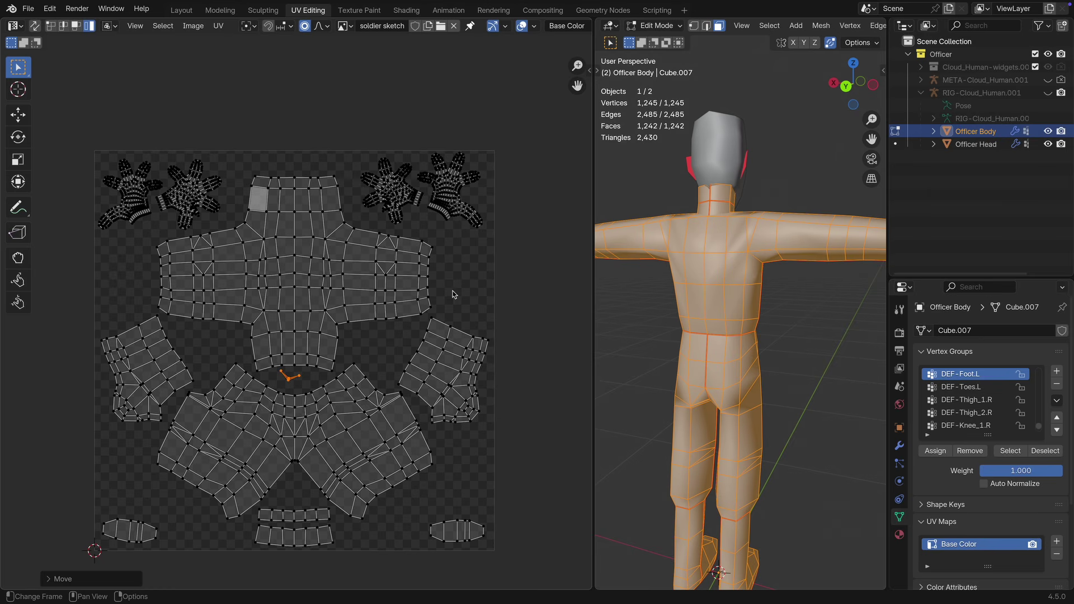
pyautogui.press('r')
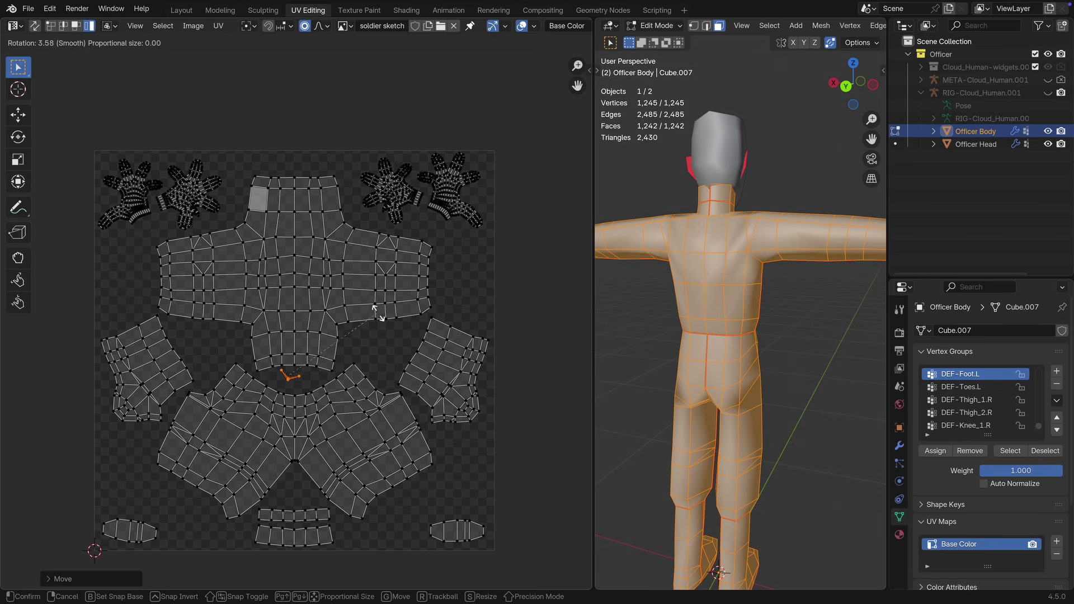
pyautogui.click(358, 304)
pyautogui.scroll(-1, 355, 303)
pyautogui.moveTo(356, 303); pyautogui.dragTo(397, 269, button='middle')
pyautogui.scroll(2, 398, 271)
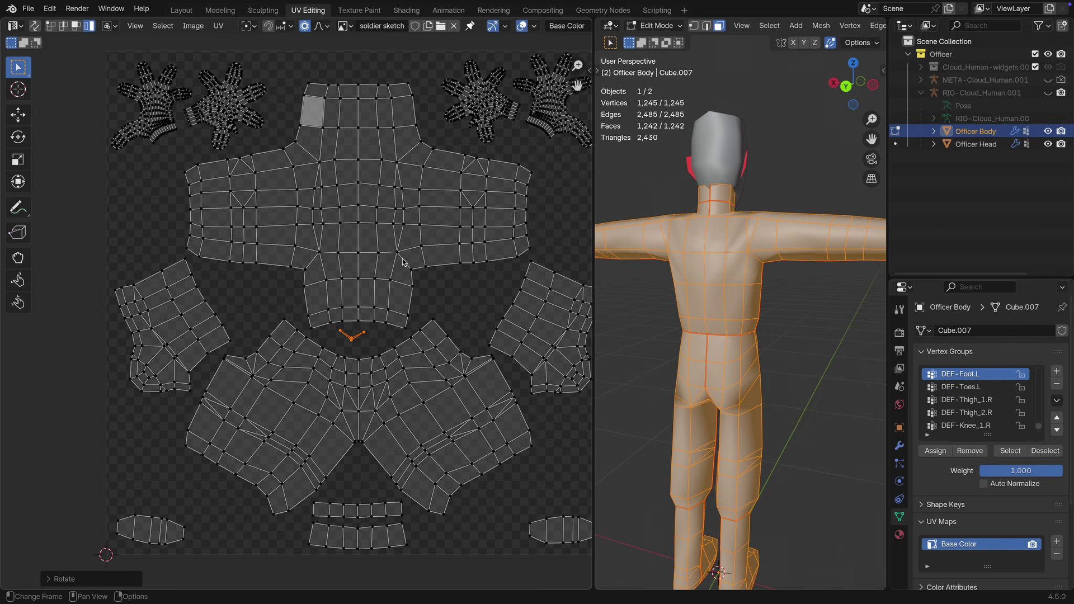
# Select the RIG-Cloud_Human.001 armature in the Layout workspace and hide it from the viewport.
pyautogui.press('XF86MonBrightnessDown')
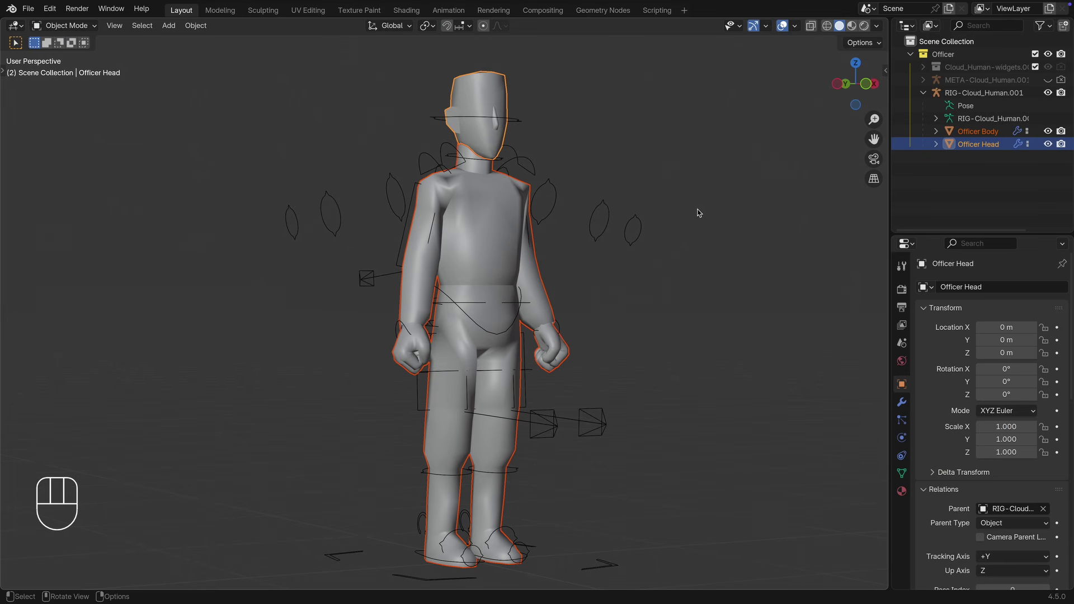
pyautogui.moveTo(697, 223); pyautogui.dragTo(644, 424, button='middle')
pyautogui.click(617, 432)
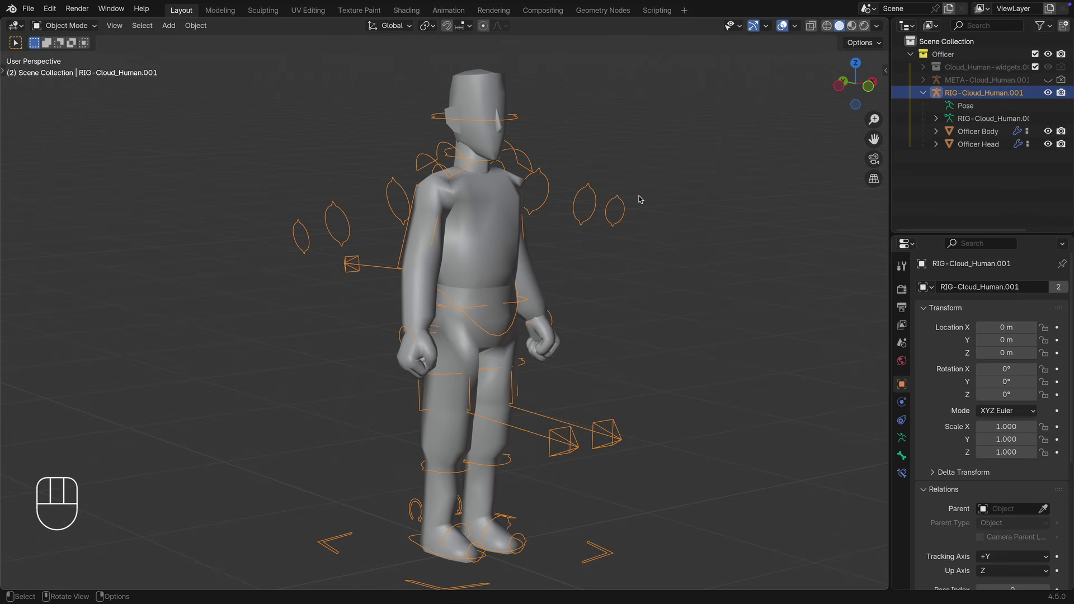
pyautogui.click(1048, 93)
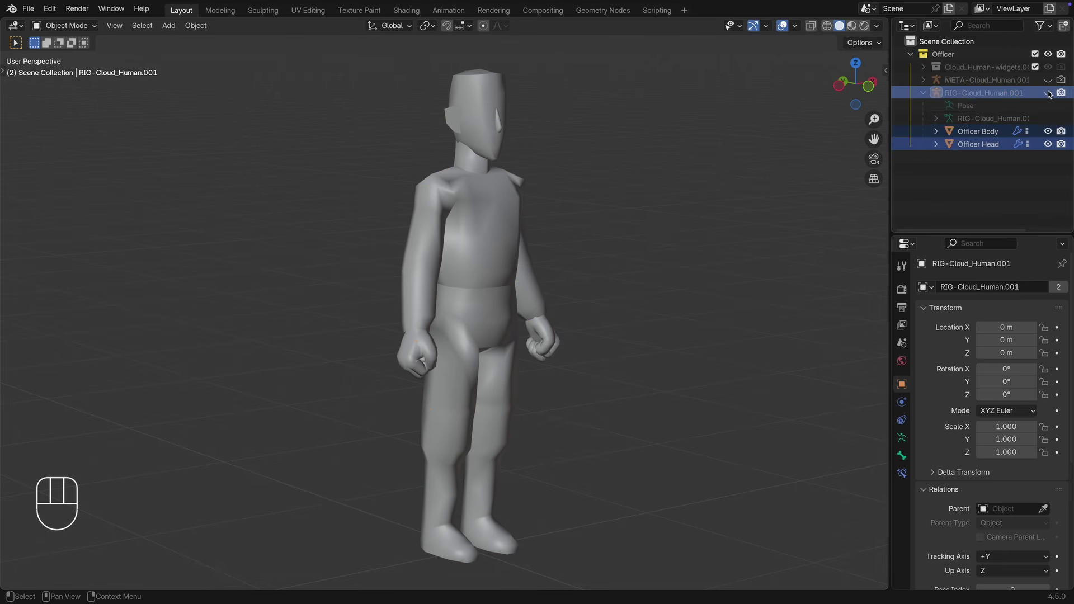
pyautogui.moveTo(699, 260); pyautogui.dragTo(660, 258, button='middle')
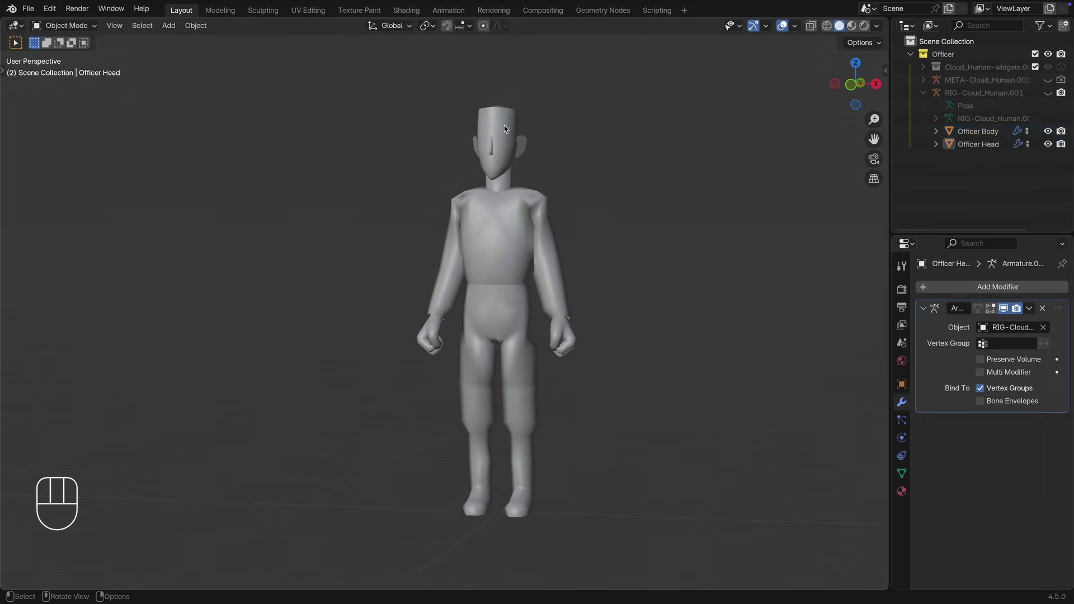
# Select the officer's head and body individually, ending with both objects selected together.
pyautogui.click(504, 126)
pyautogui.click(491, 208)
pyautogui.scroll(2, 672, 172)
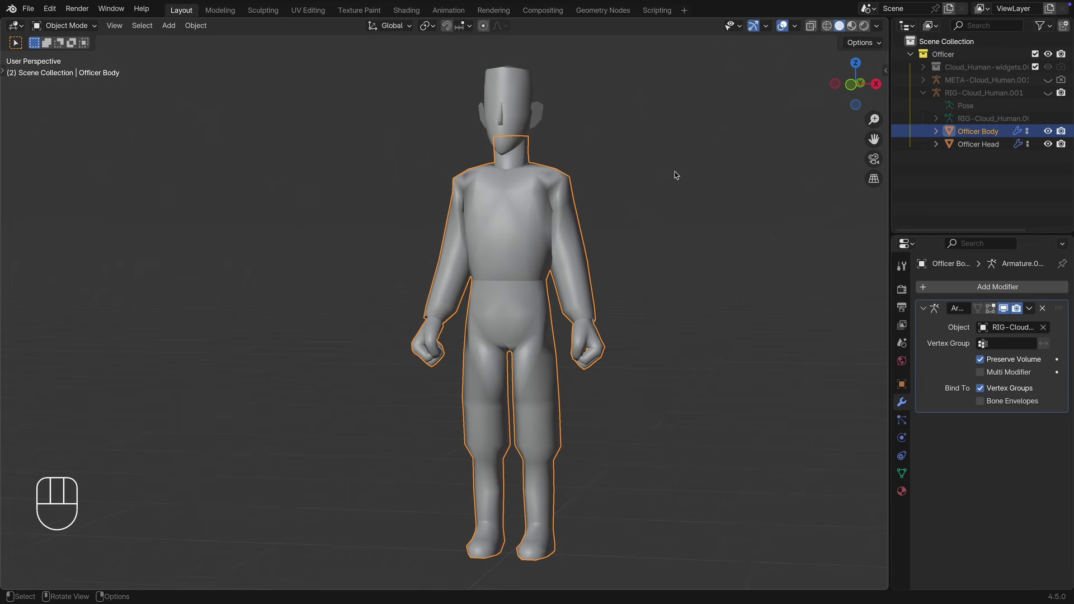
pyautogui.keyDown('shift'); pyautogui.moveTo(672, 170); pyautogui.dragTo(628, 173, button='middle'); pyautogui.keyUp('shift')
pyautogui.keyDown('shift'); pyautogui.click(496, 99); pyautogui.keyUp('shift')
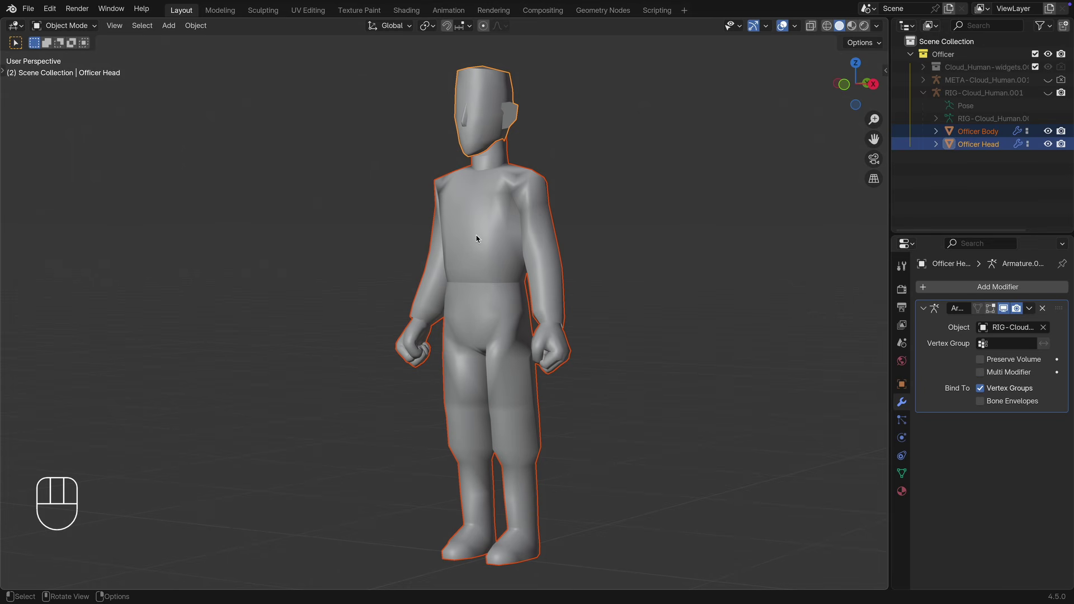
# Examine the material settings of the Officer Body and Officer Head objects in turn.
pyautogui.click(482, 218)
pyautogui.click(901, 491)
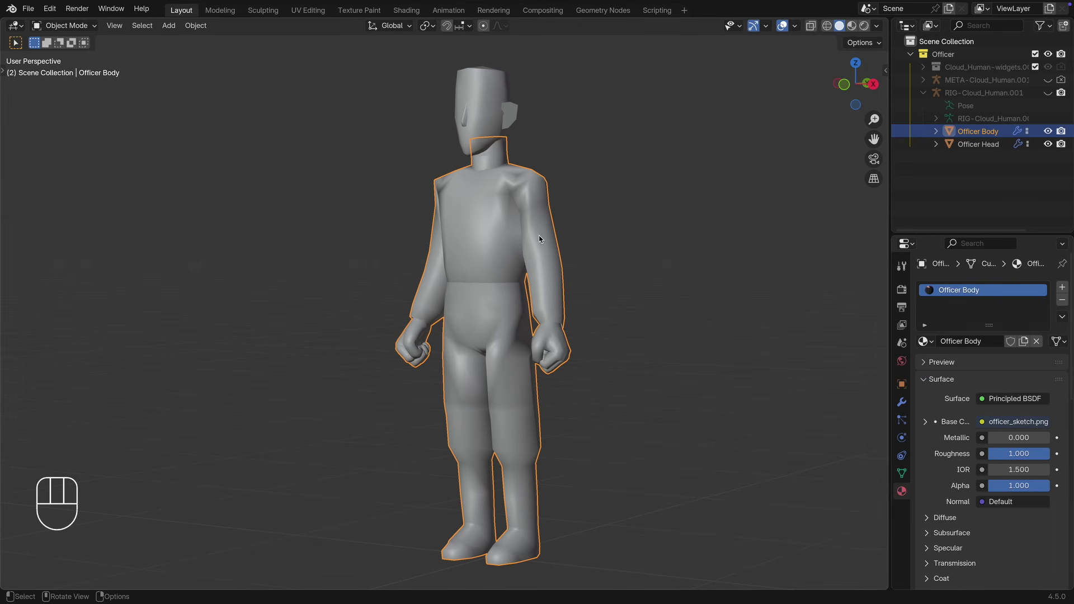
pyautogui.click(495, 121)
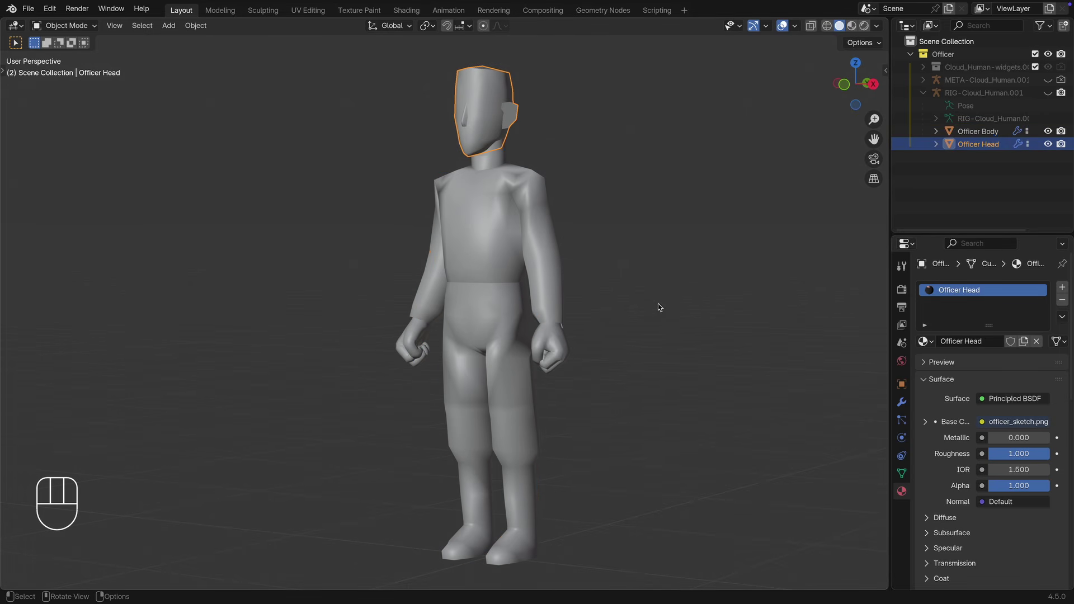
pyautogui.moveTo(643, 311); pyautogui.dragTo(614, 313, button='middle')
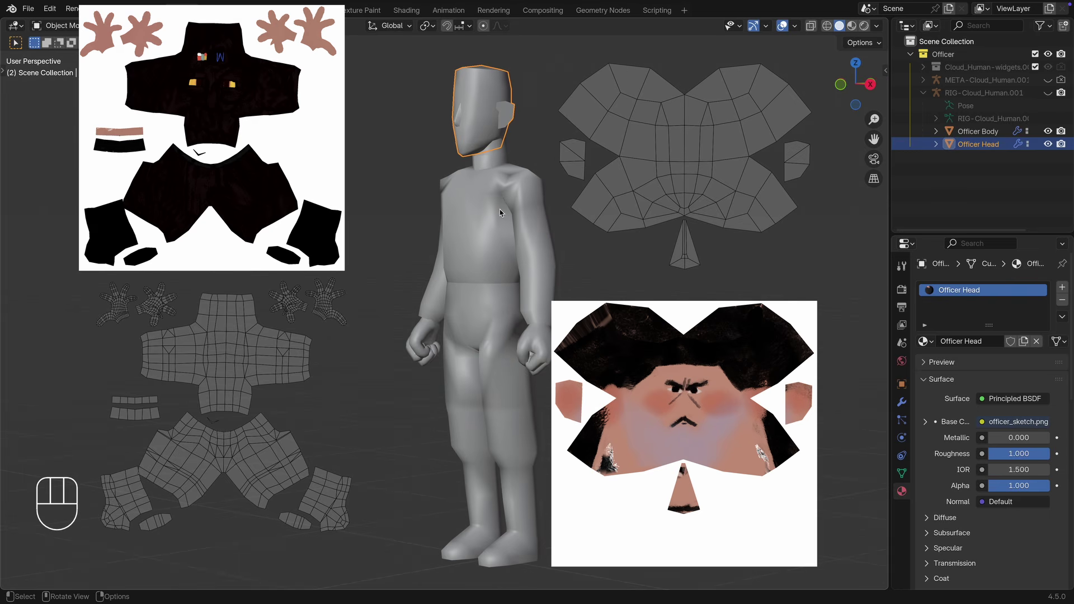
# Add the body to the head selection, and clear the selection to view the unselected character.
pyautogui.keyDown('shift'); pyautogui.click(500, 211); pyautogui.keyUp('shift')
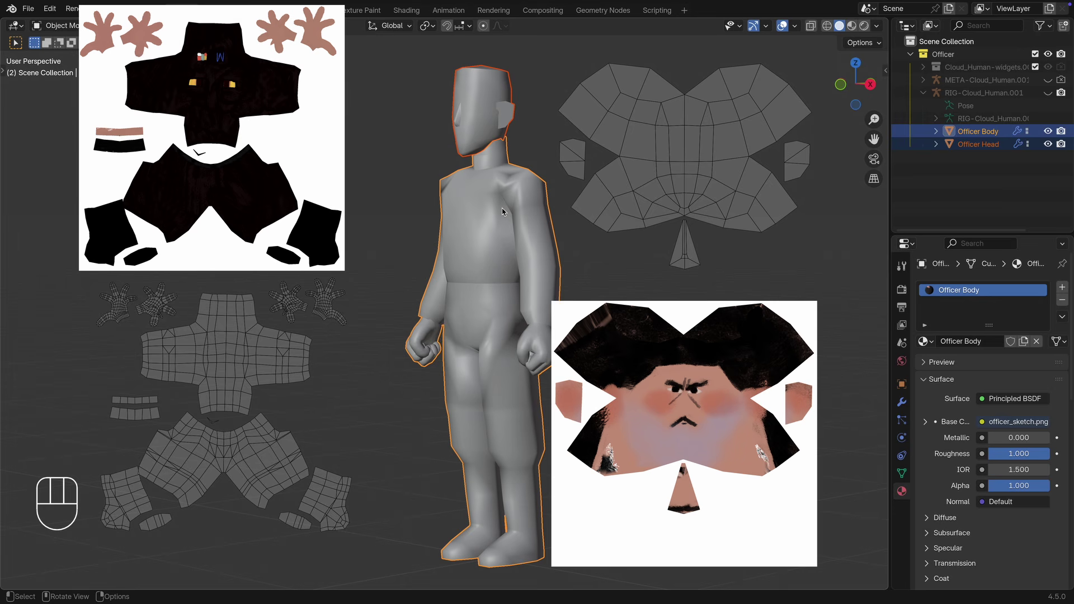
pyautogui.click(546, 192)
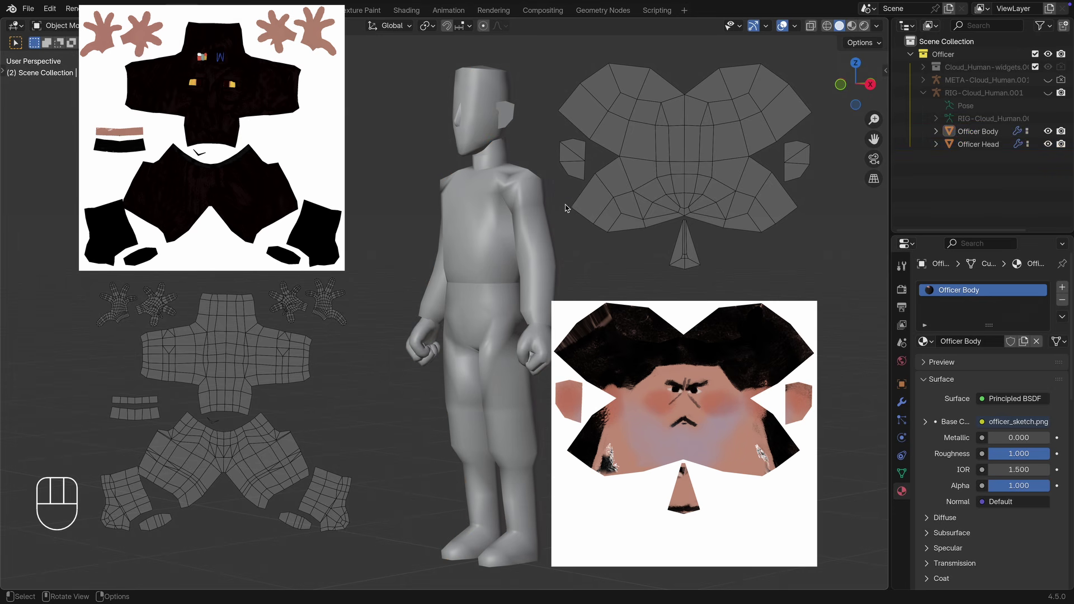
pyautogui.keyDown('shift'); pyautogui.hscroll(5, 561, 177); pyautogui.keyUp('shift')
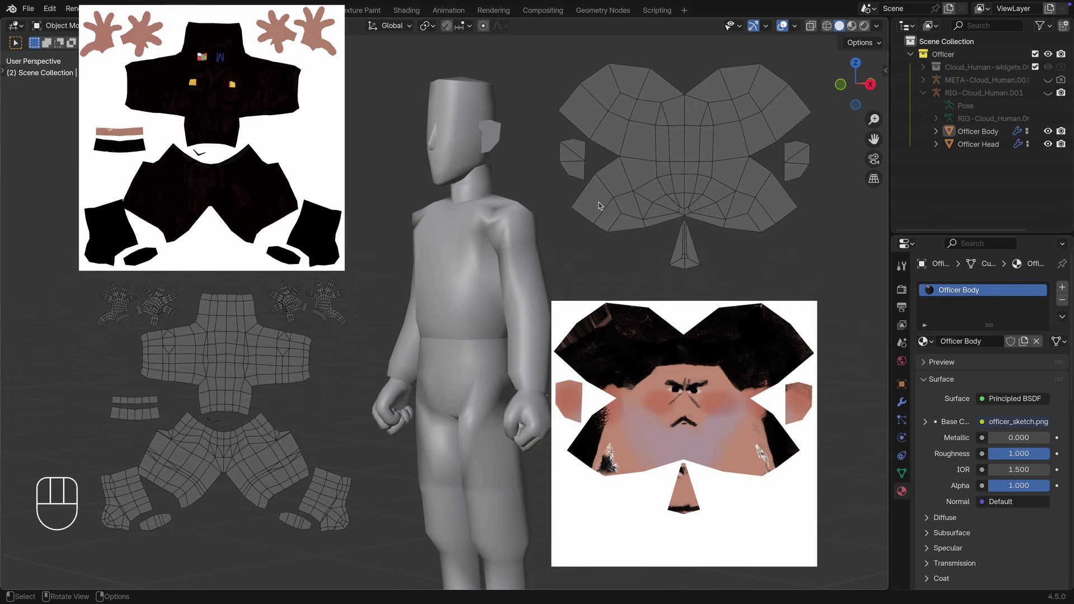
# Select the Officer Body and Officer Head objects together from the front of the character.
pyautogui.press('KP_4')
pyautogui.press('KP_4')
pyautogui.press('KP_4')
pyautogui.press('KP_4')
pyautogui.moveTo(579, 240); pyautogui.dragTo(560, 214, button='middle')
pyautogui.press('KP_8')
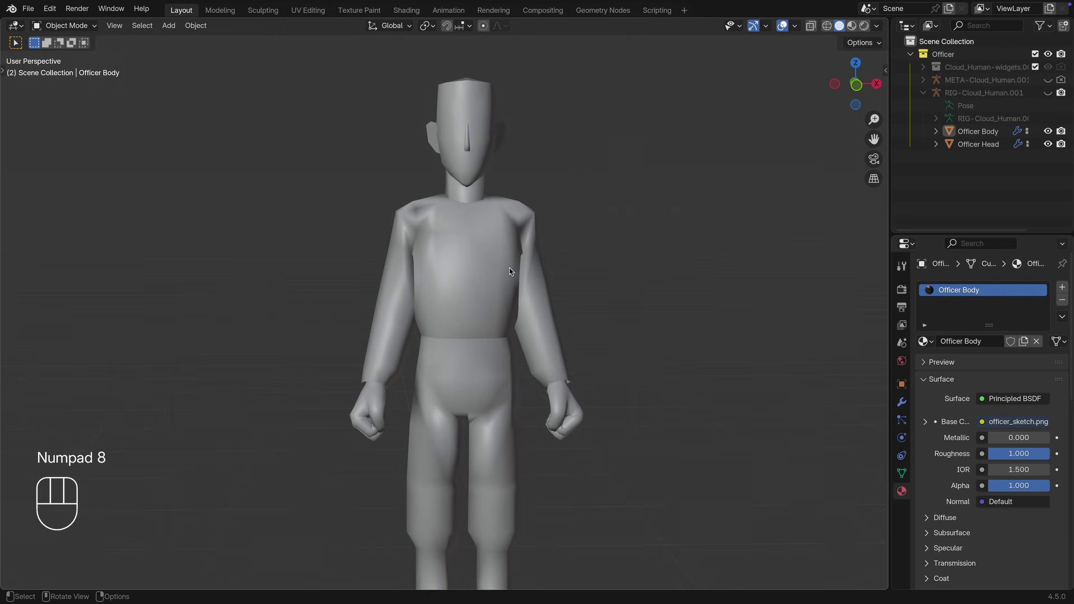
pyautogui.click(509, 272)
pyautogui.keyDown('shift'); pyautogui.click(487, 118); pyautogui.keyUp('shift')
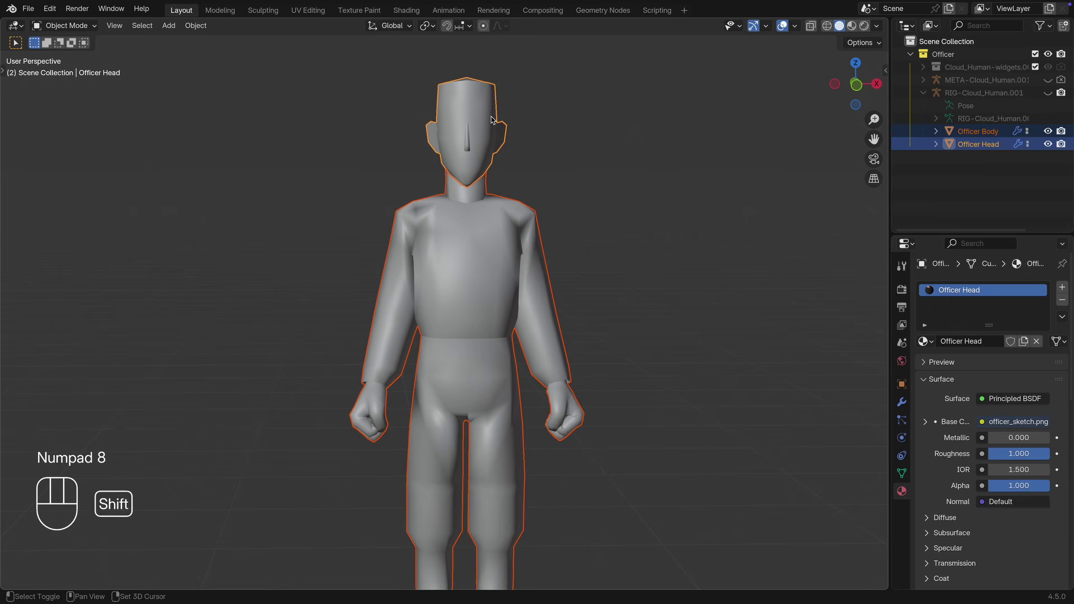
# Export only the selected objects as a Wavefront OBJ named Officer2.obj to the Desktop folder.
pyautogui.click(28, 8)
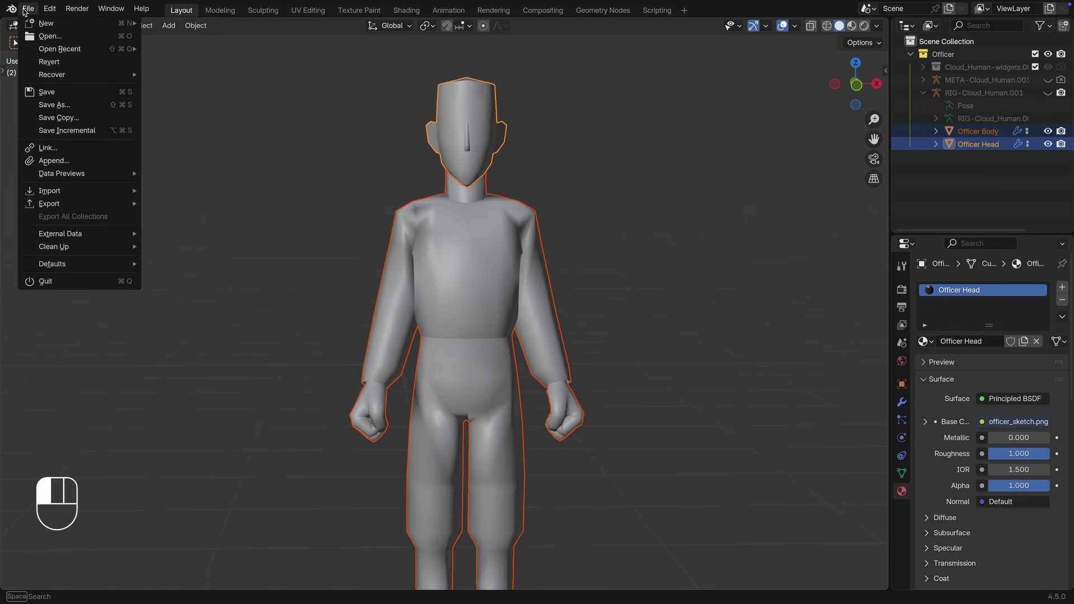
pyautogui.moveTo(65, 205)
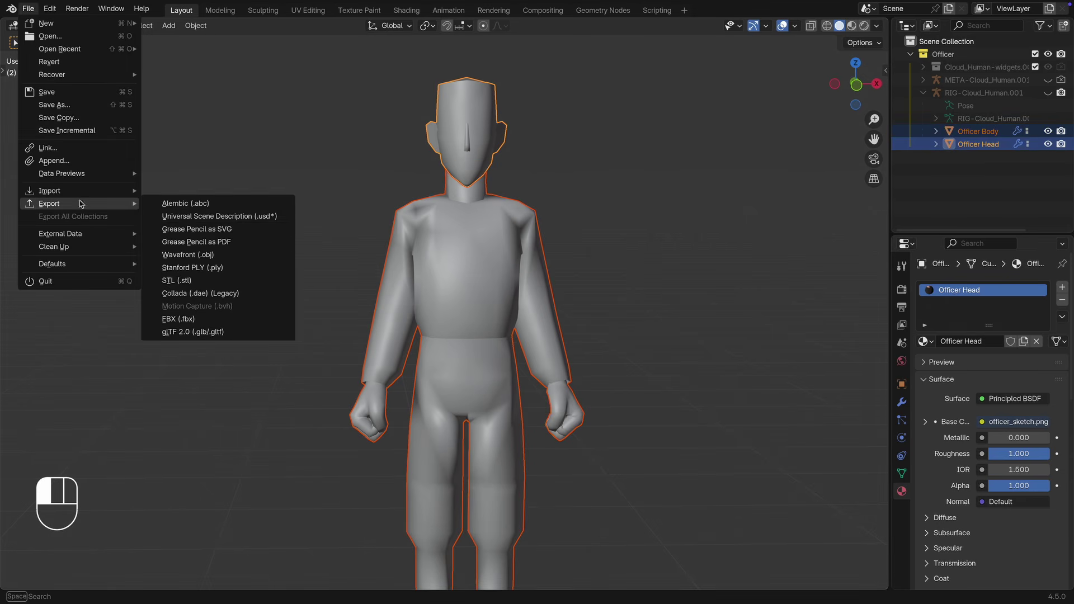
pyautogui.click(227, 253)
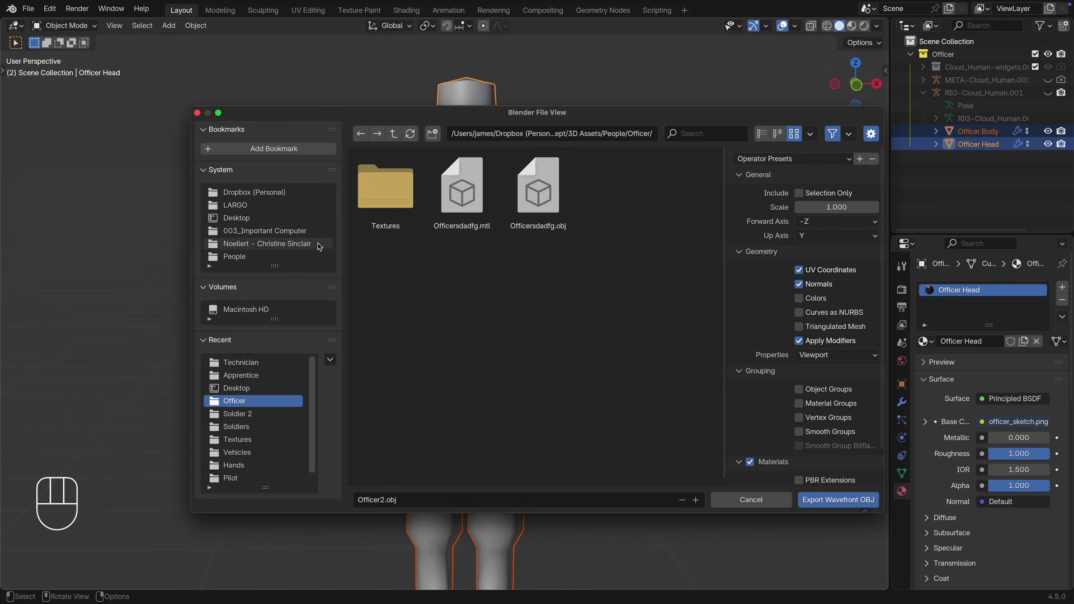
pyautogui.click(240, 217)
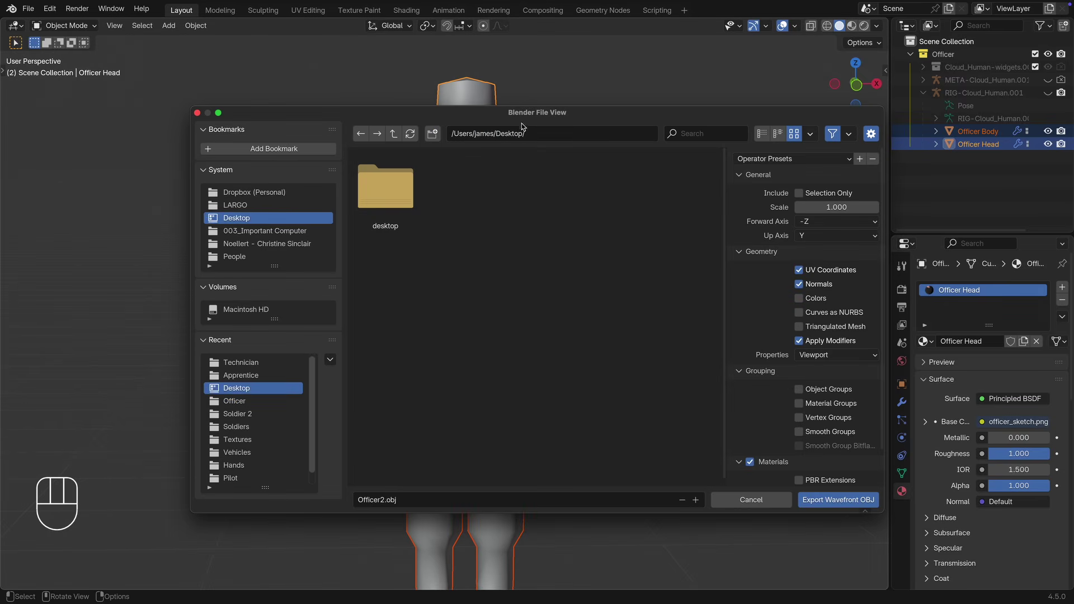
pyautogui.click(385, 500)
pyautogui.click(799, 194)
pyautogui.scroll(-2, 793, 298)
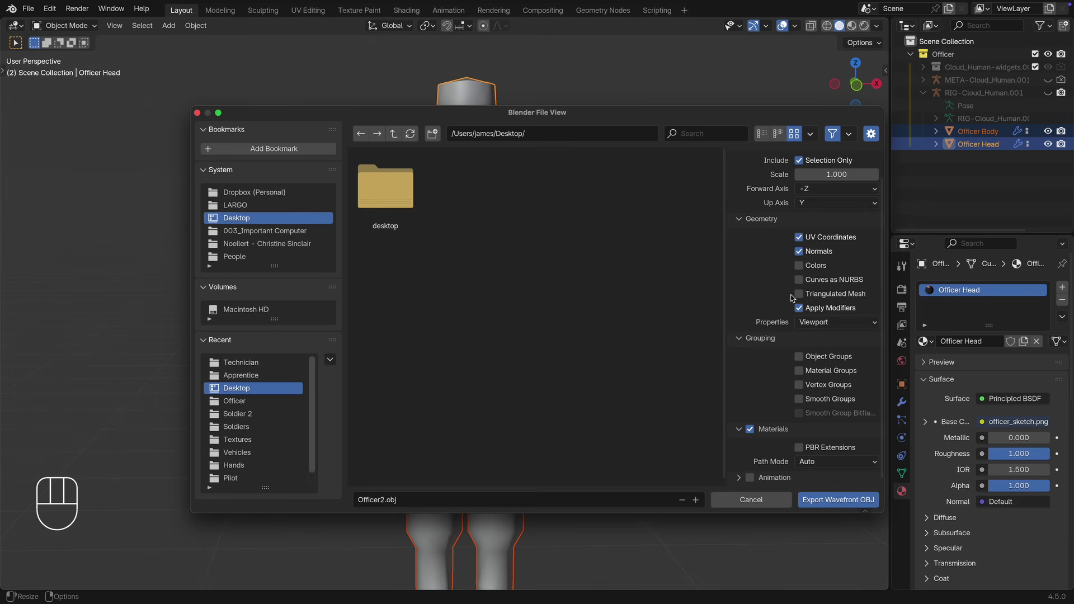
pyautogui.click(833, 500)
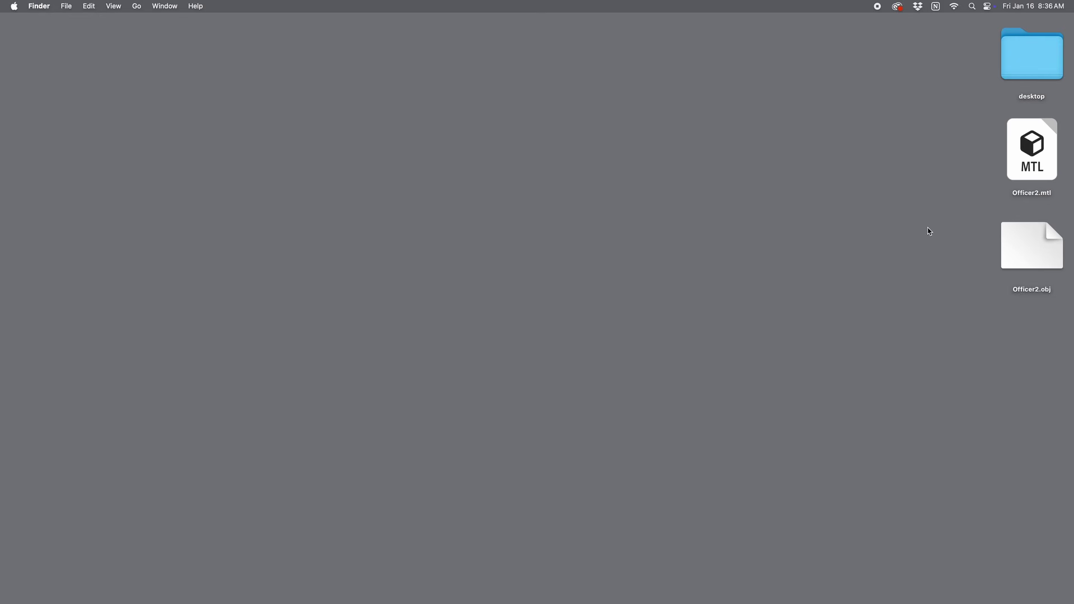
# Discard Officer2.mtl from the desktop and share Officer2.obj to the Saber device through AirDrop.
pyautogui.moveTo(1019, 150); pyautogui.dragTo(904, 593)
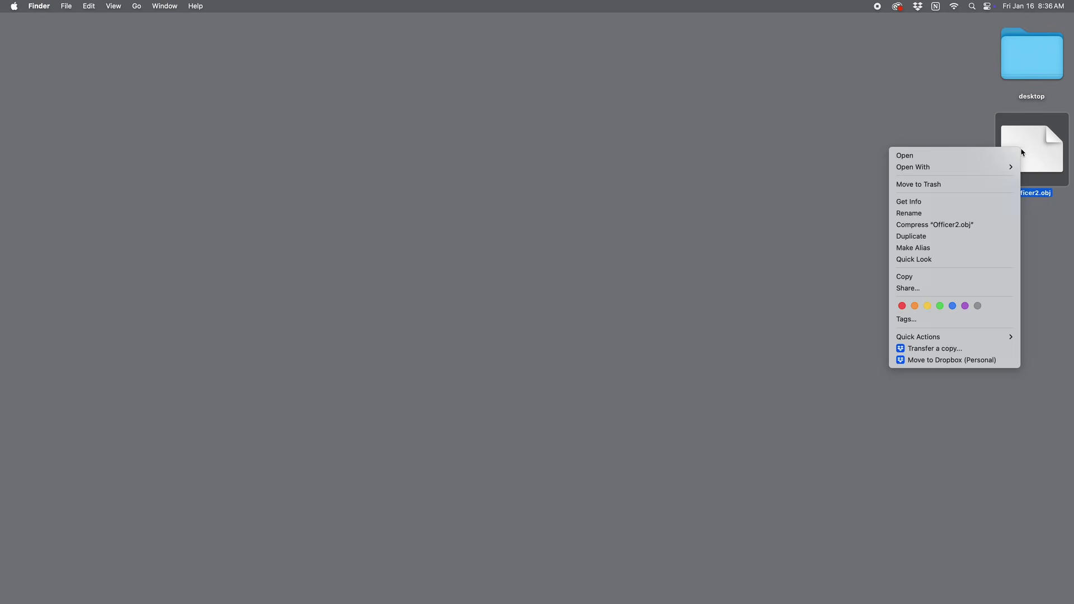
pyautogui.click(1021, 152)
pyautogui.press('space')
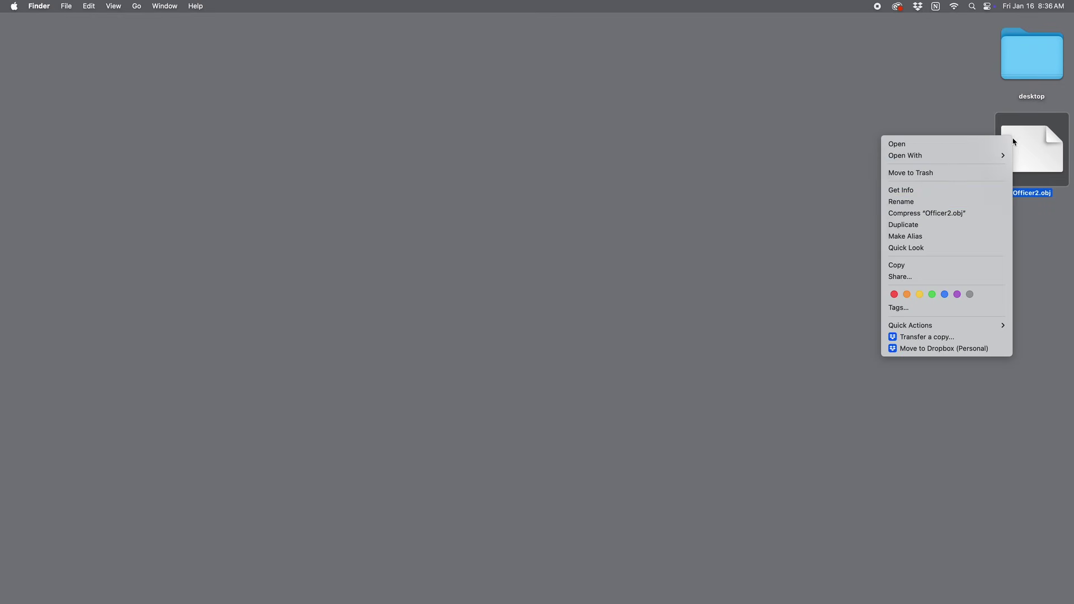
pyautogui.click(925, 277)
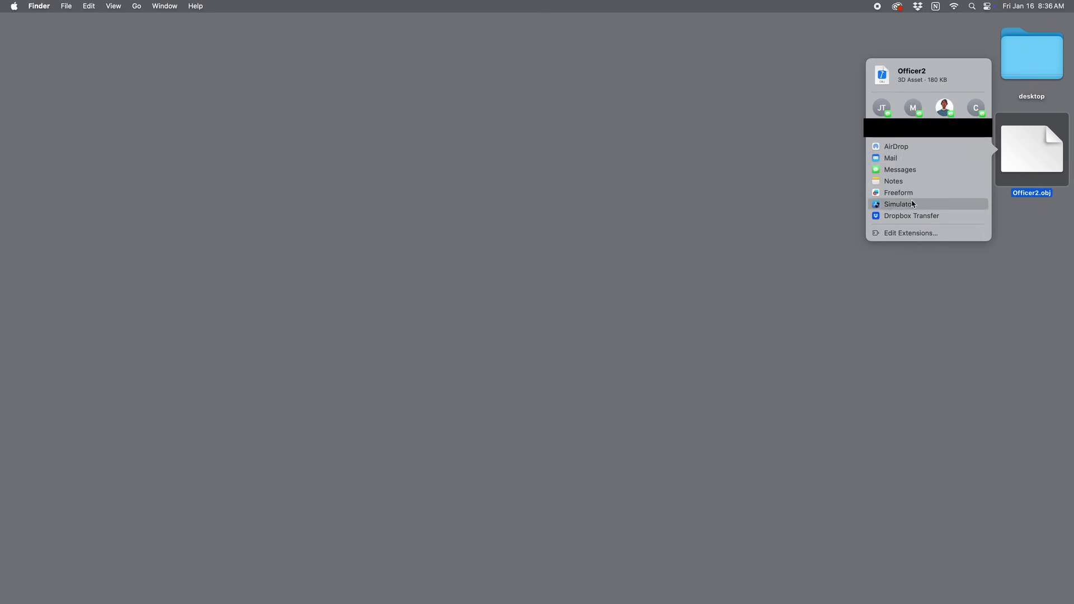
pyautogui.click(905, 150)
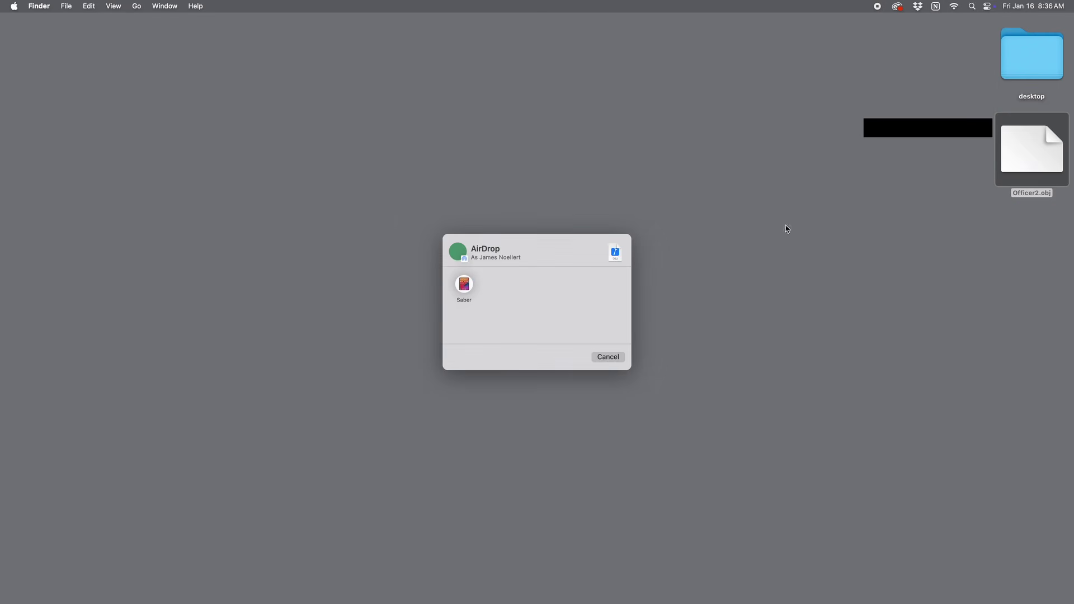
pyautogui.click(469, 295)
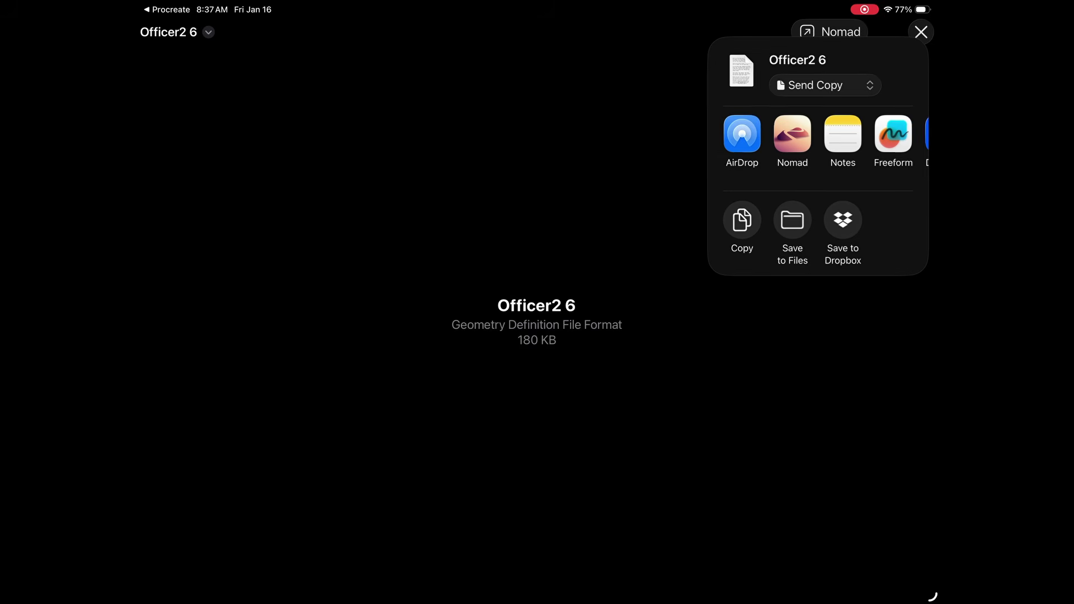
# Open the received Officer2 model in Procreate on the iPad.
pyautogui.hscroll(10, 817, 140)
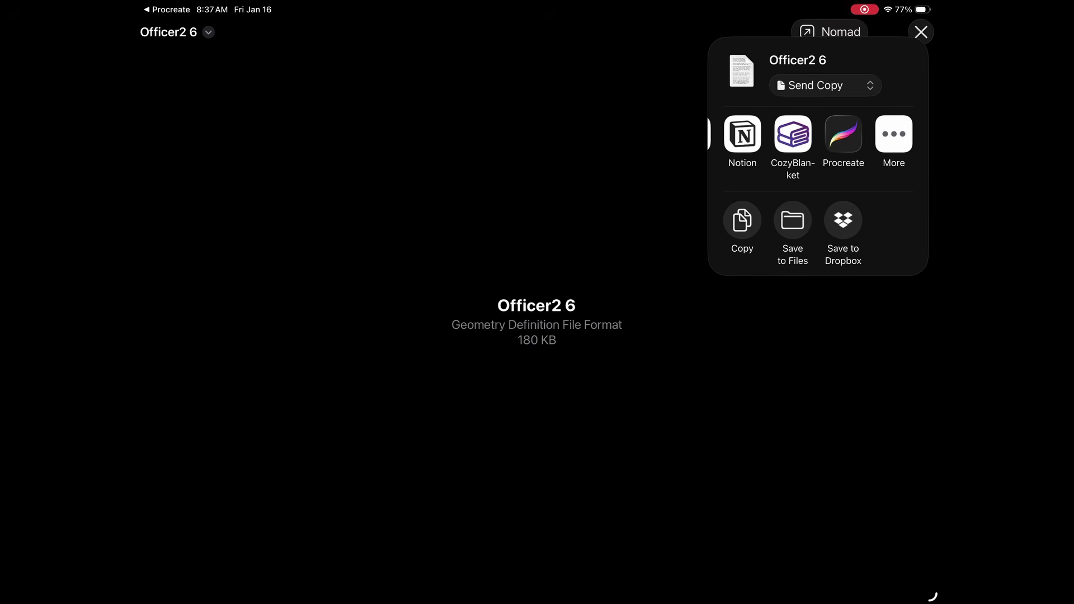
pyautogui.click(843, 134)
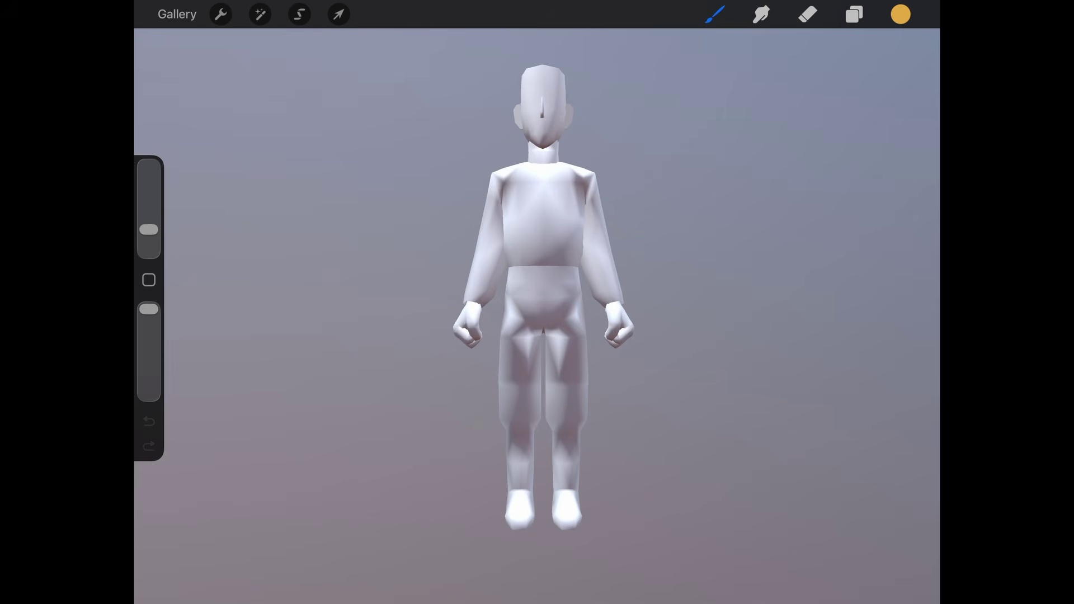
# Edit the 3D lighting and environment, deleting both lights above the officer model.
pyautogui.click(220, 14)
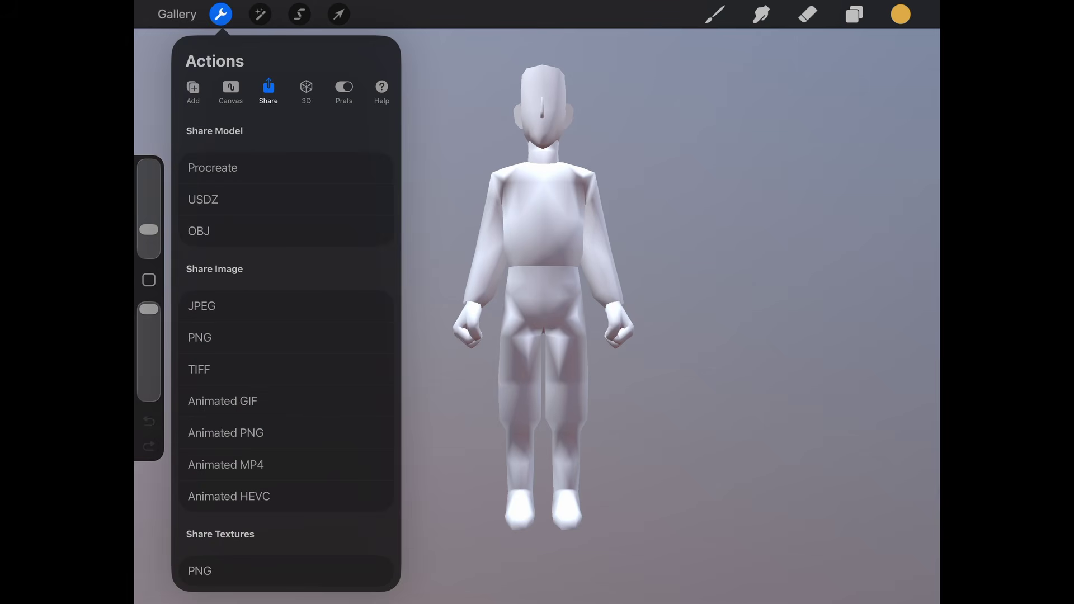
pyautogui.click(306, 91)
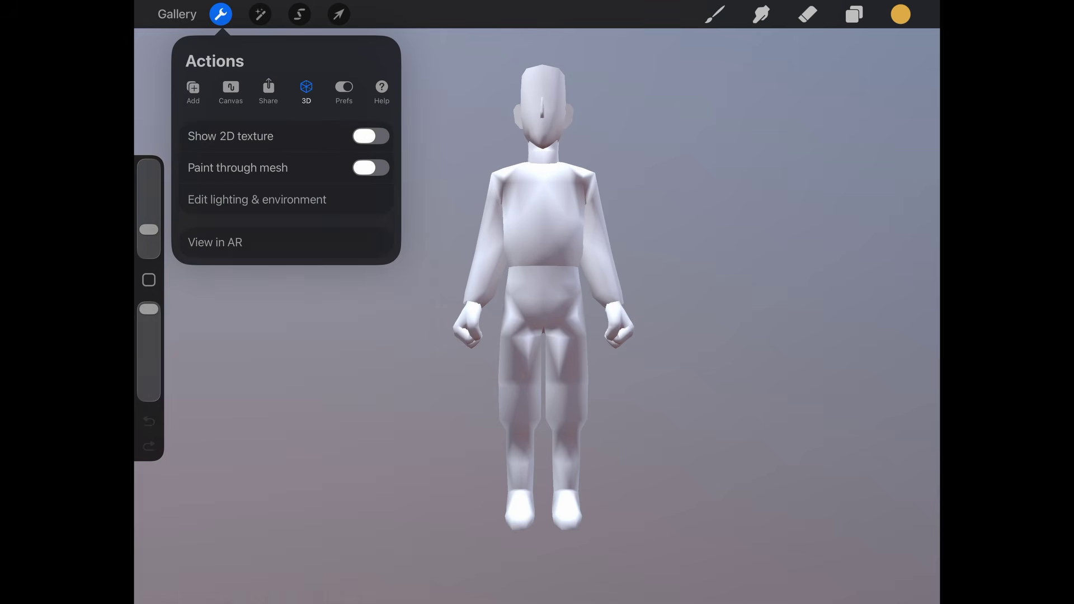
pyautogui.click(257, 199)
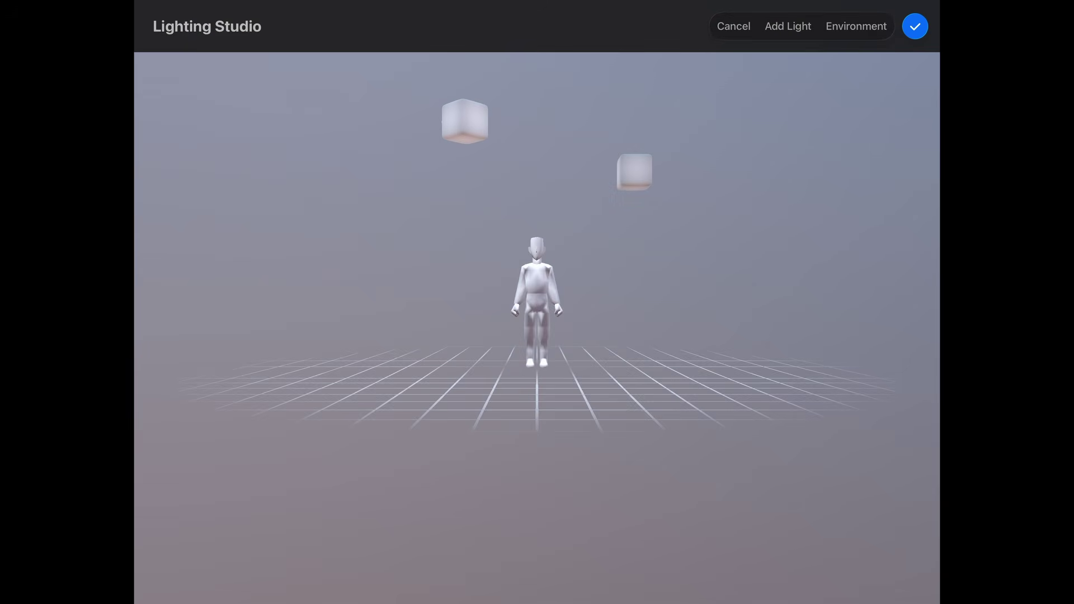
pyautogui.click(634, 172)
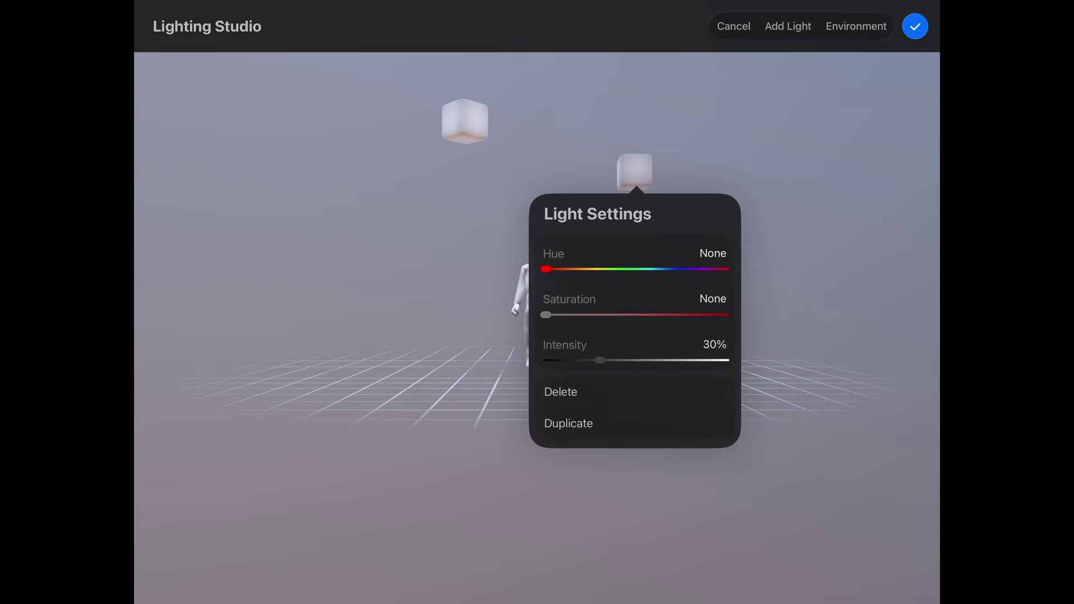
pyautogui.click(561, 391)
pyautogui.click(464, 121)
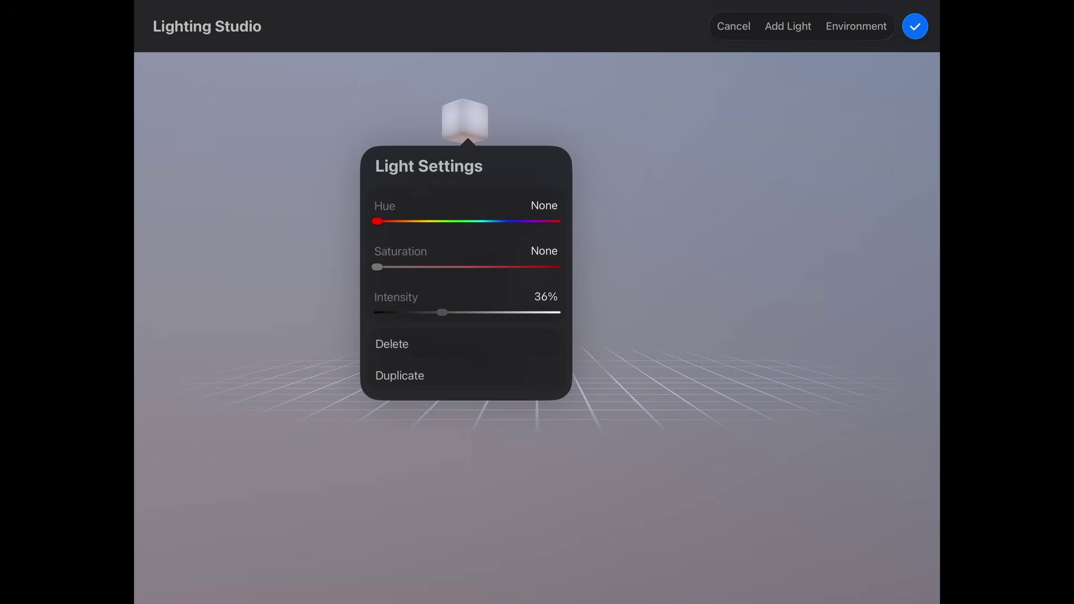
pyautogui.click(391, 344)
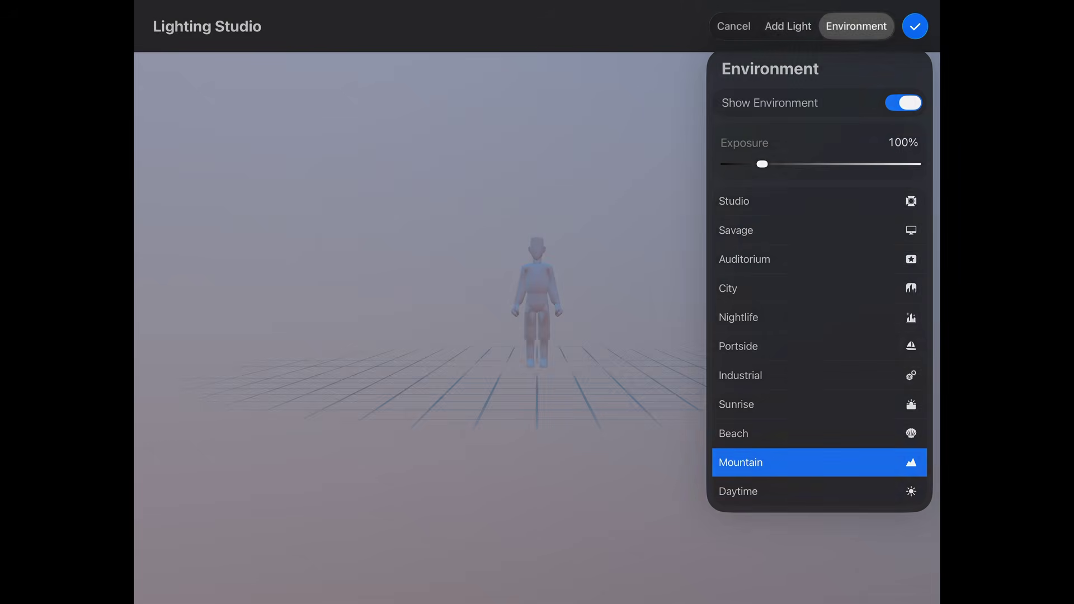
# Set the lighting environment to Studio and apply the Lighting Studio changes.
pyautogui.click(818, 201)
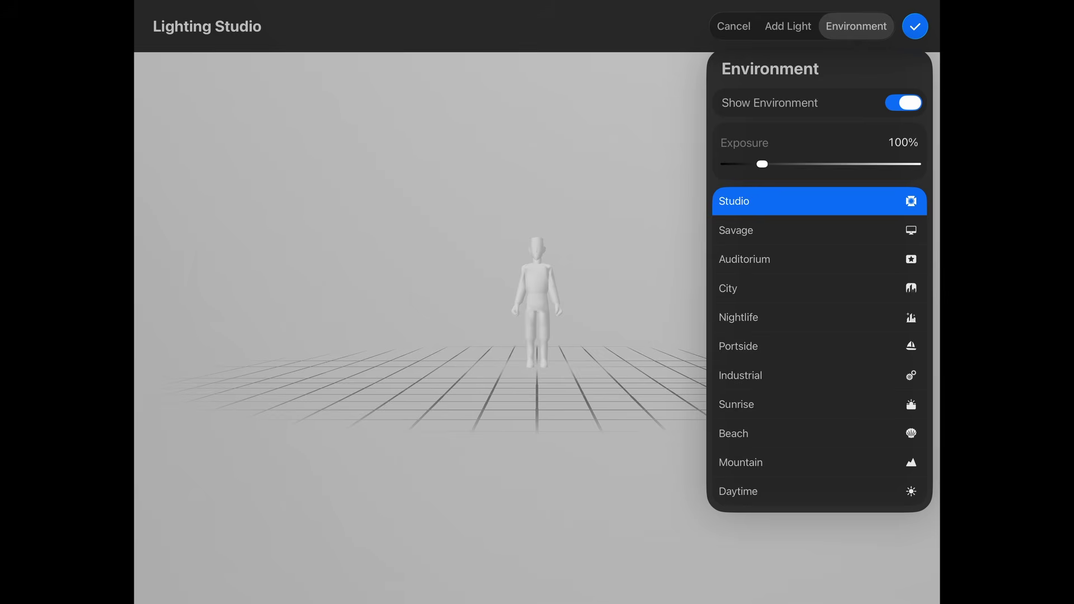
pyautogui.click(855, 26)
pyautogui.scroll(8, 537, 328)
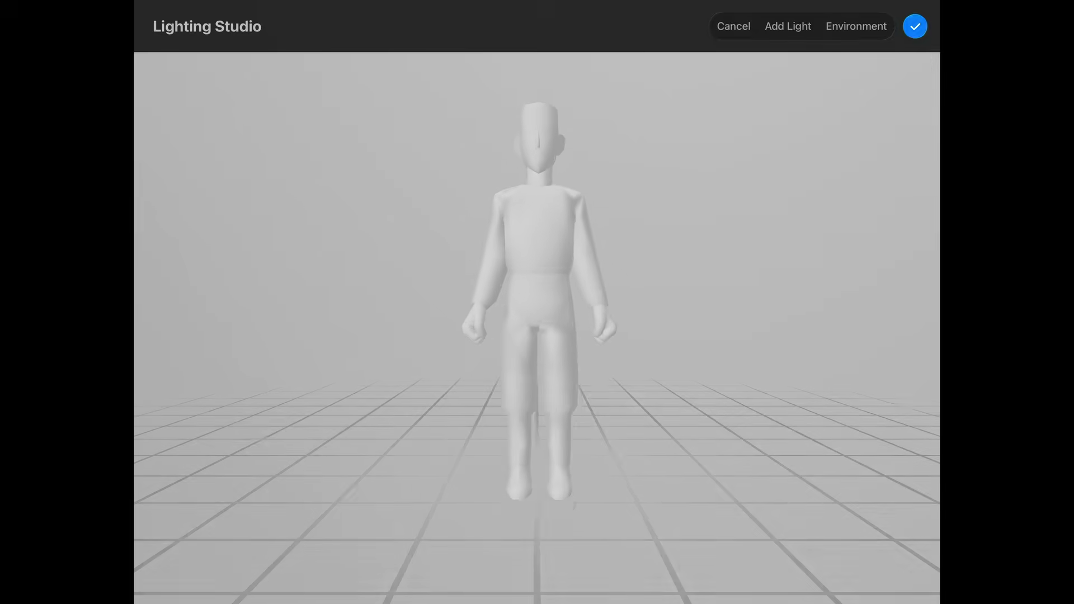
pyautogui.click(915, 26)
pyautogui.scroll(3, 536, 302)
pyautogui.moveTo(615, 302); pyautogui.dragTo(458, 302)
pyautogui.scroll(2, 504, 302)
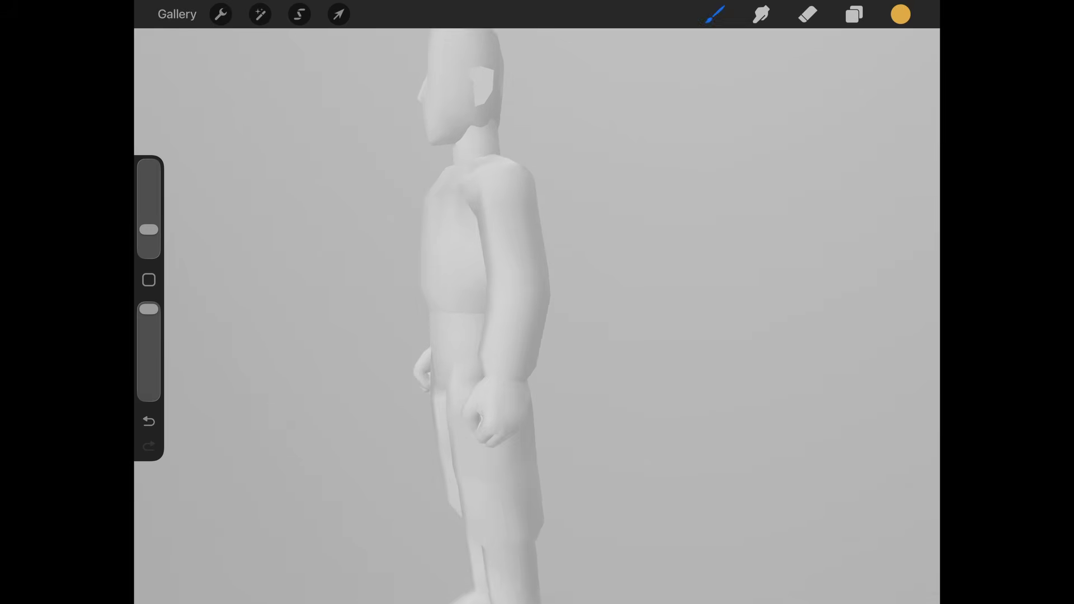
pyautogui.moveTo(537, 302)
pyautogui.mouseDown()
pyautogui.moveTo(448, 302)
pyautogui.moveTo(437, 313)
pyautogui.moveTo(391, 302)
pyautogui.moveTo(537, 302)
pyautogui.mouseUp()
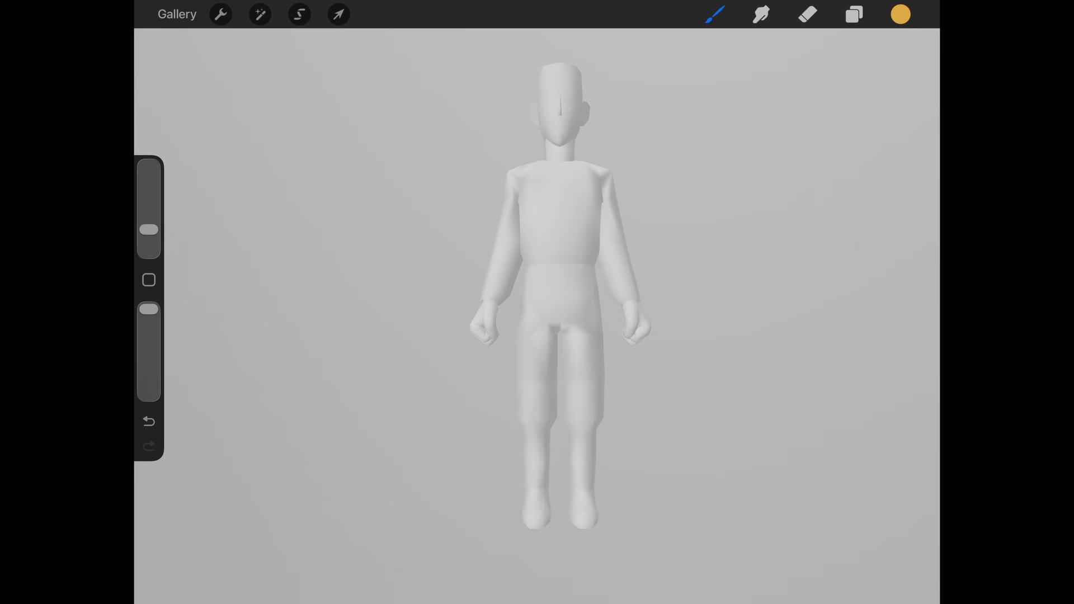
# Turn on the canvas Reference window, place it beside the officer model and make it taller.
pyautogui.click(220, 14)
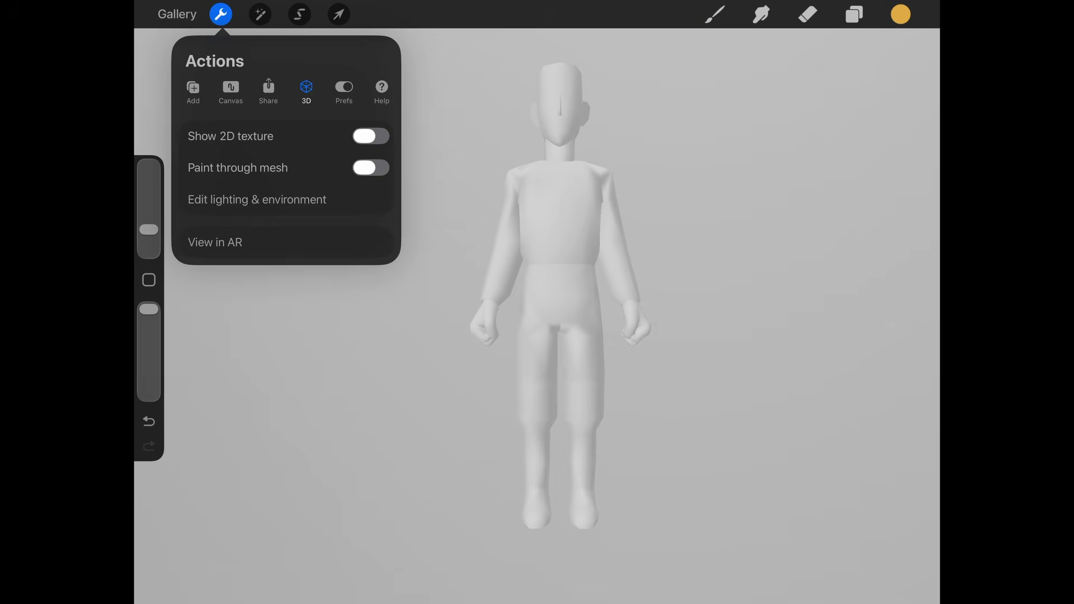
pyautogui.click(230, 90)
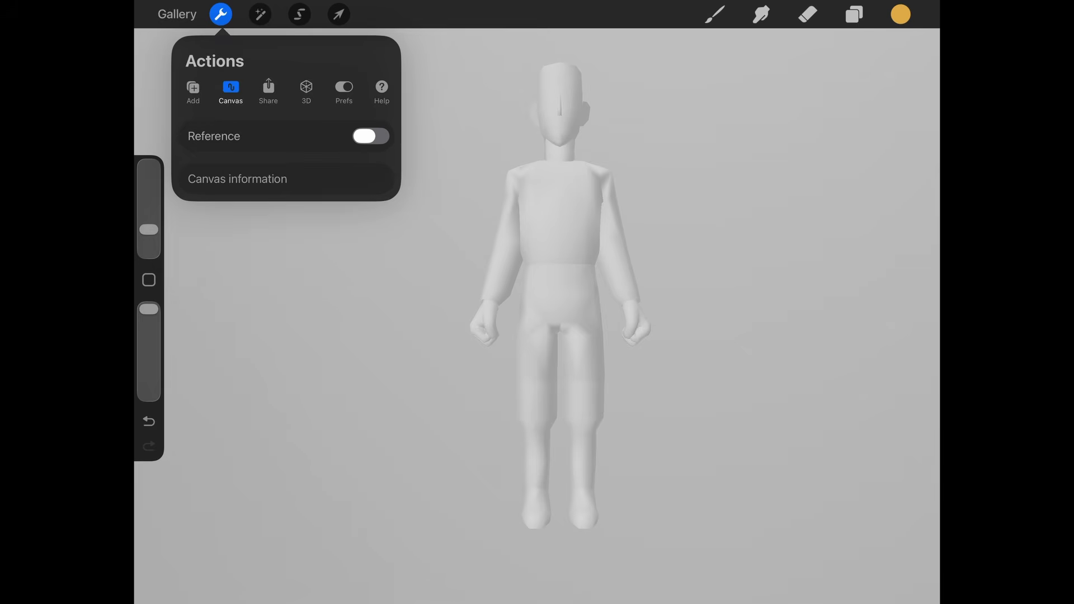
pyautogui.click(370, 136)
pyautogui.moveTo(537, 296); pyautogui.dragTo(284, 73)
pyautogui.moveTo(386, 268); pyautogui.dragTo(405, 389)
pyautogui.scroll(3, 295, 233)
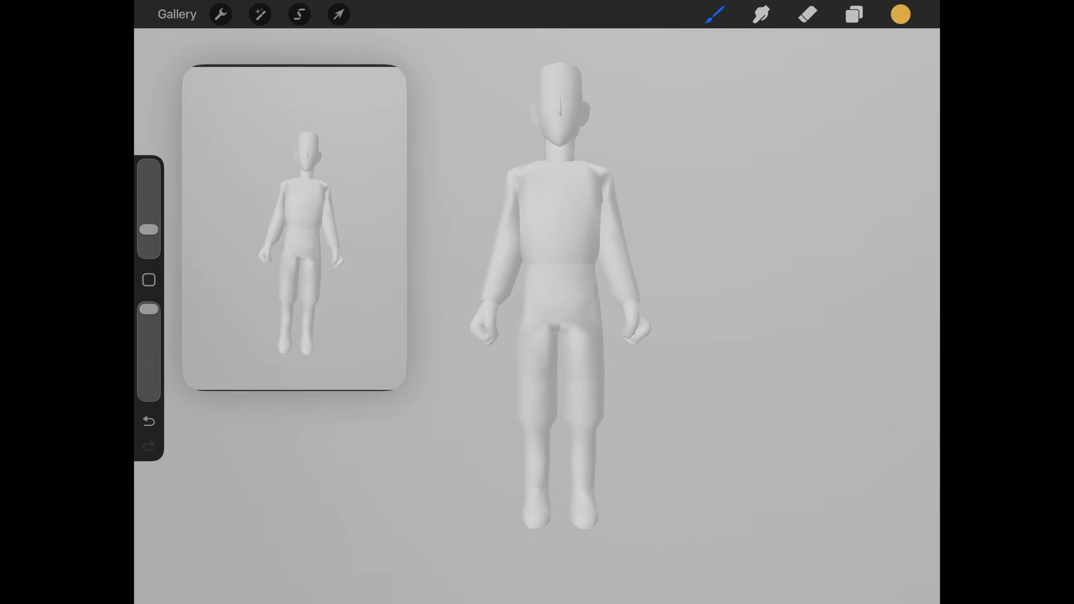
pyautogui.moveTo(313, 223); pyautogui.dragTo(274, 246)
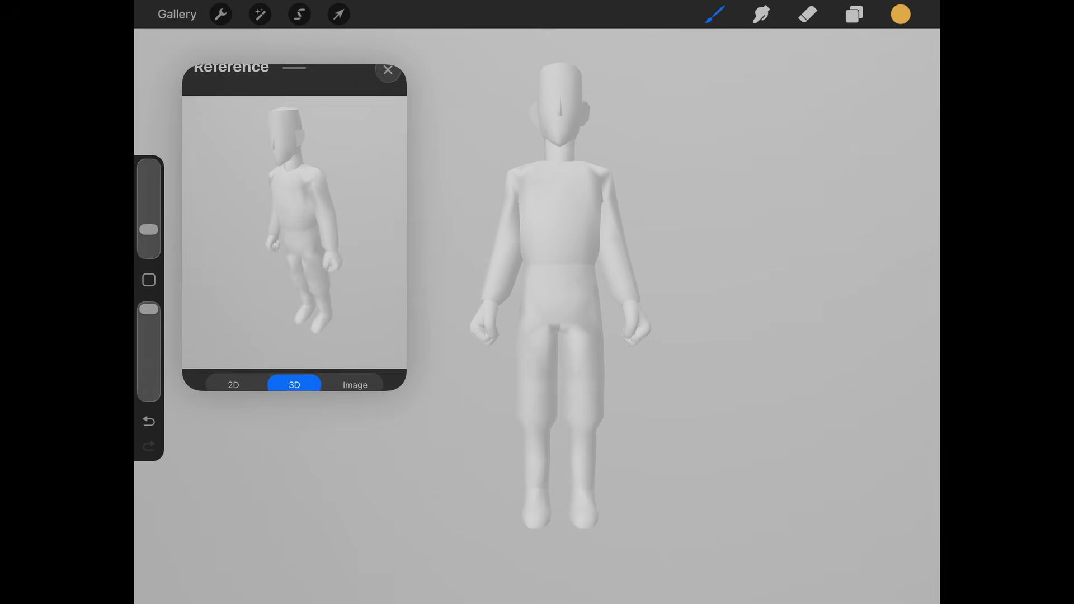
# Switch the Reference window to Image and import the character lineup picture from the photo library.
pyautogui.click(355, 375)
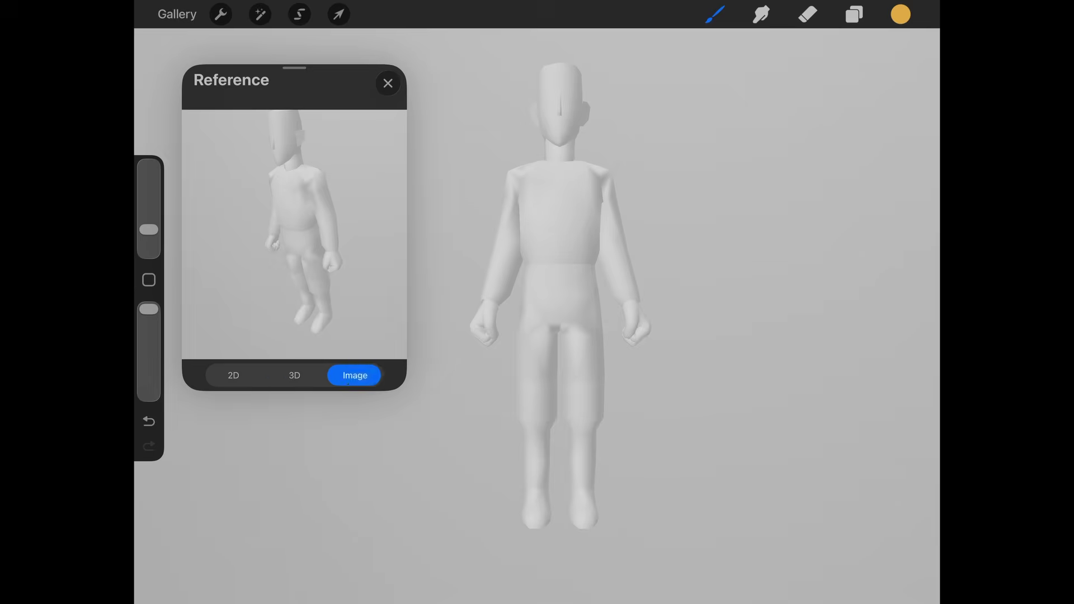
pyautogui.click(294, 228)
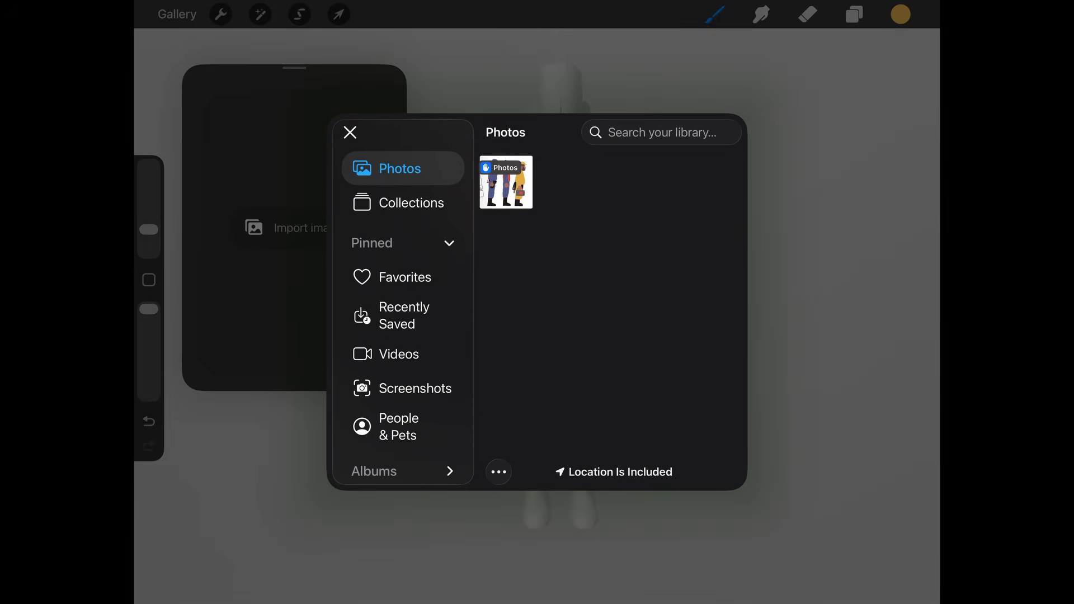
pyautogui.click(505, 182)
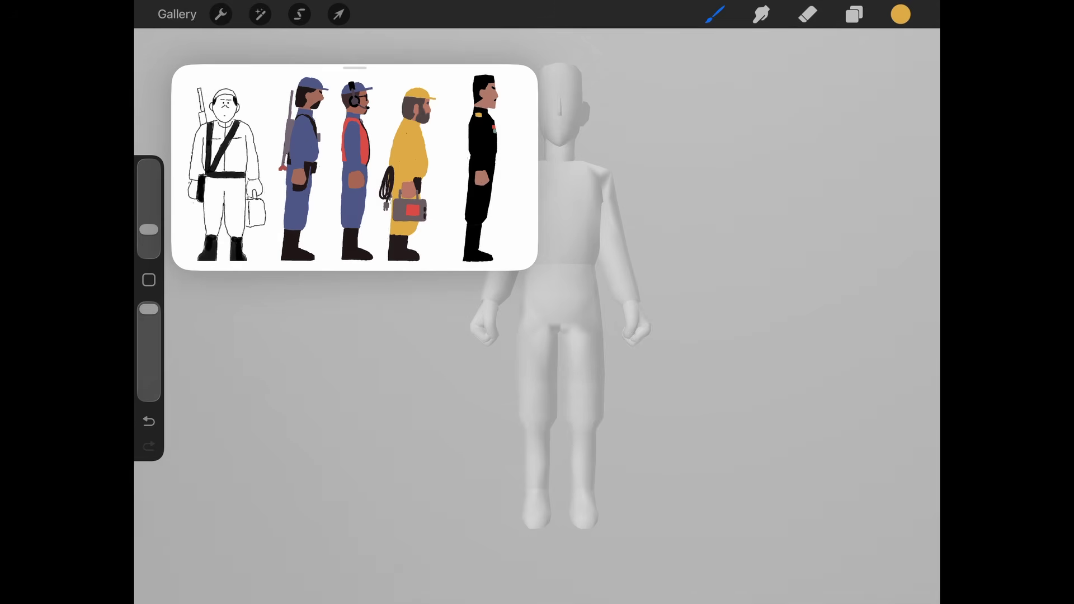
# Reshape the Reference window tall and narrow, frame the officer in black, and sample his skin tone as the paint colour.
pyautogui.moveTo(535, 267); pyautogui.dragTo(335, 397)
pyautogui.scroll(3, 254, 242)
pyautogui.scroll(5, 255, 231)
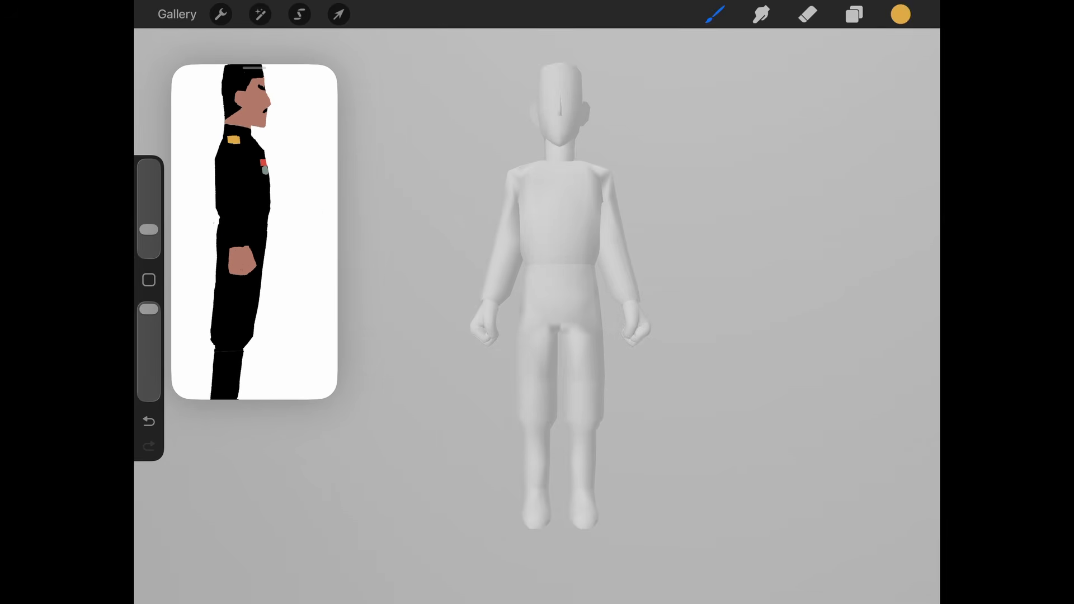
pyautogui.moveTo(264, 168); pyautogui.dragTo(234, 171)
pyautogui.moveTo(242, 96); pyautogui.dragTo(246, 97)
# Add a new layer above the Base Layer of the Officer Head mesh.
pyautogui.click(854, 14)
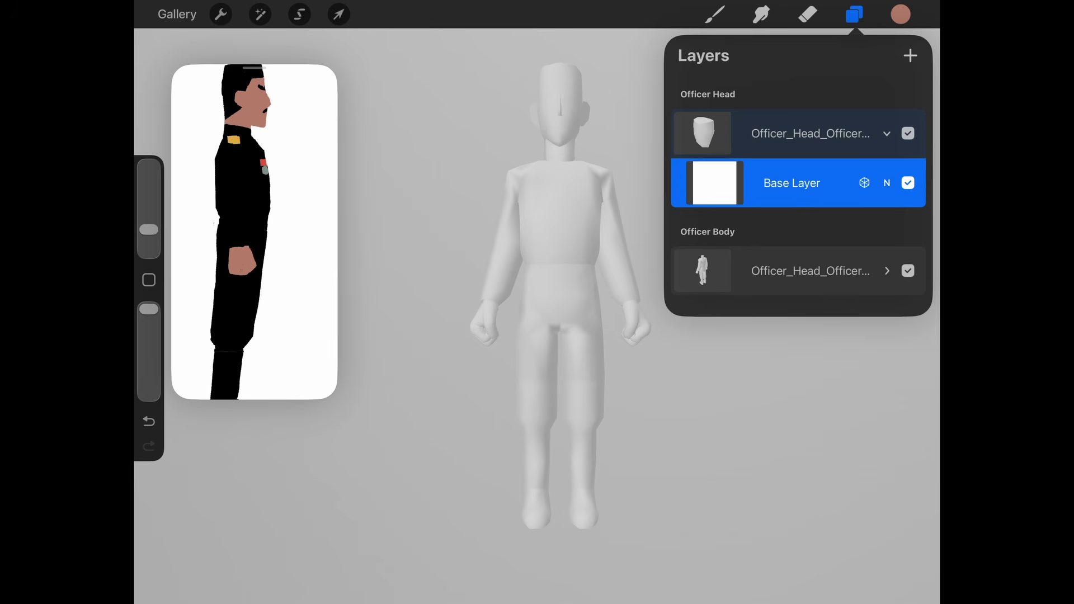
pyautogui.click(810, 271)
pyautogui.click(810, 134)
pyautogui.click(910, 56)
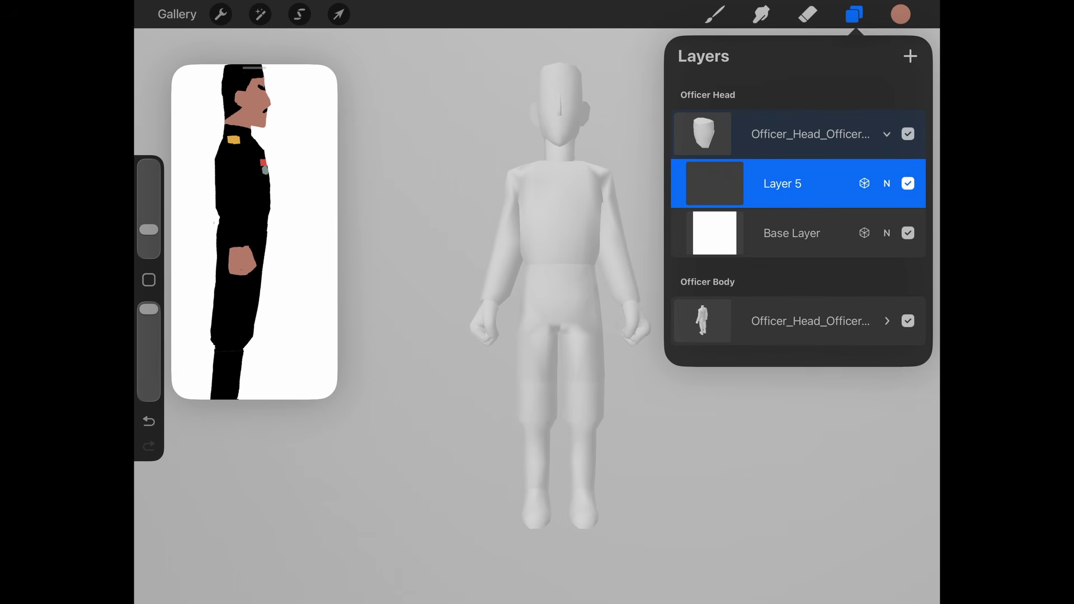
# Fill the new layer of the Officer Head mesh with the sampled skin tone and view the head from the side.
pyautogui.moveTo(900, 14); pyautogui.dragTo(573, 121)
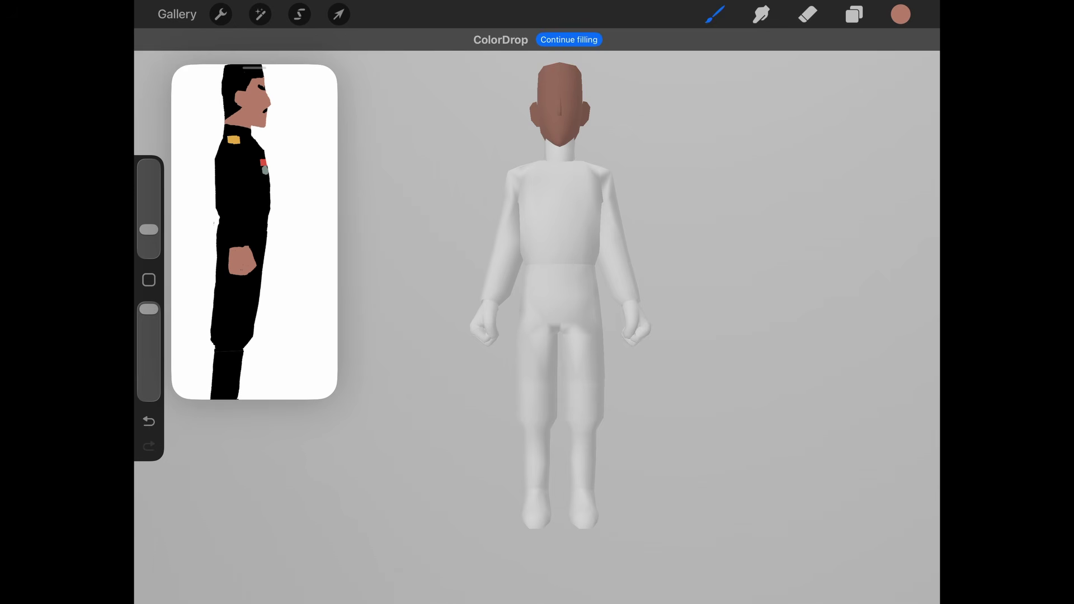
pyautogui.scroll(2, 560, 296)
pyautogui.click(855, 14)
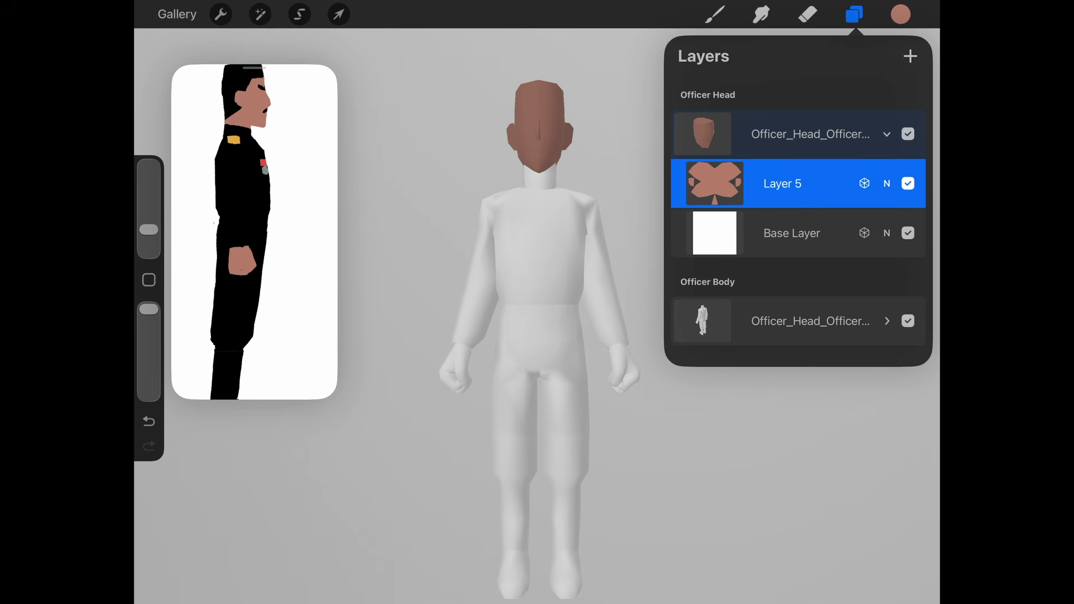
pyautogui.click(854, 14)
pyautogui.moveTo(426, 313); pyautogui.dragTo(559, 319)
pyautogui.scroll(-3, 546, 313)
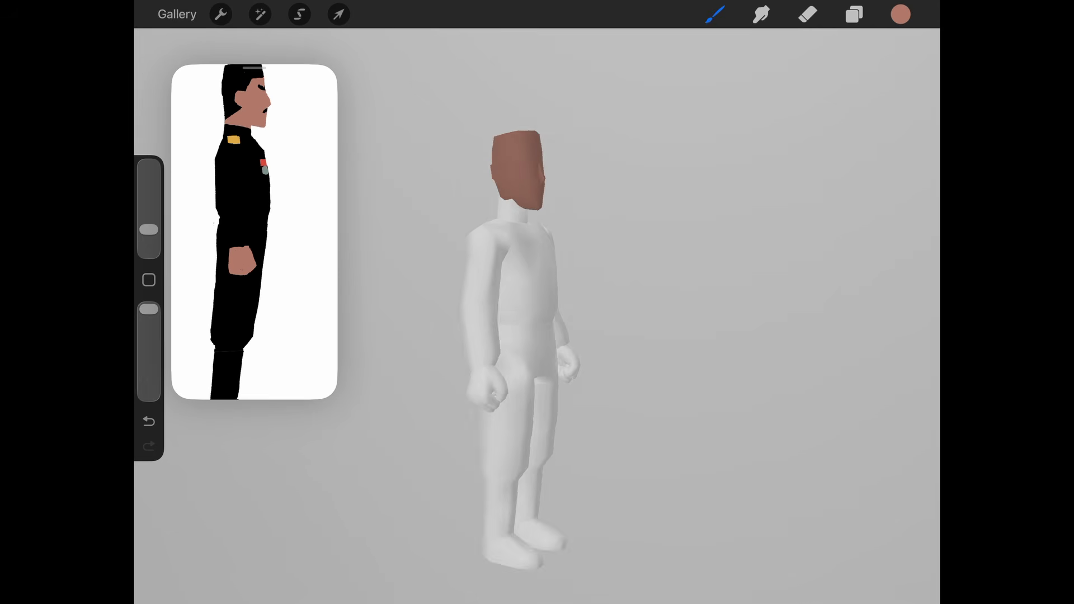
pyautogui.moveTo(475, 313)
pyautogui.mouseDown()
pyautogui.moveTo(559, 314)
pyautogui.moveTo(475, 313)
pyautogui.mouseUp()
pyautogui.scroll(-3, 545, 313)
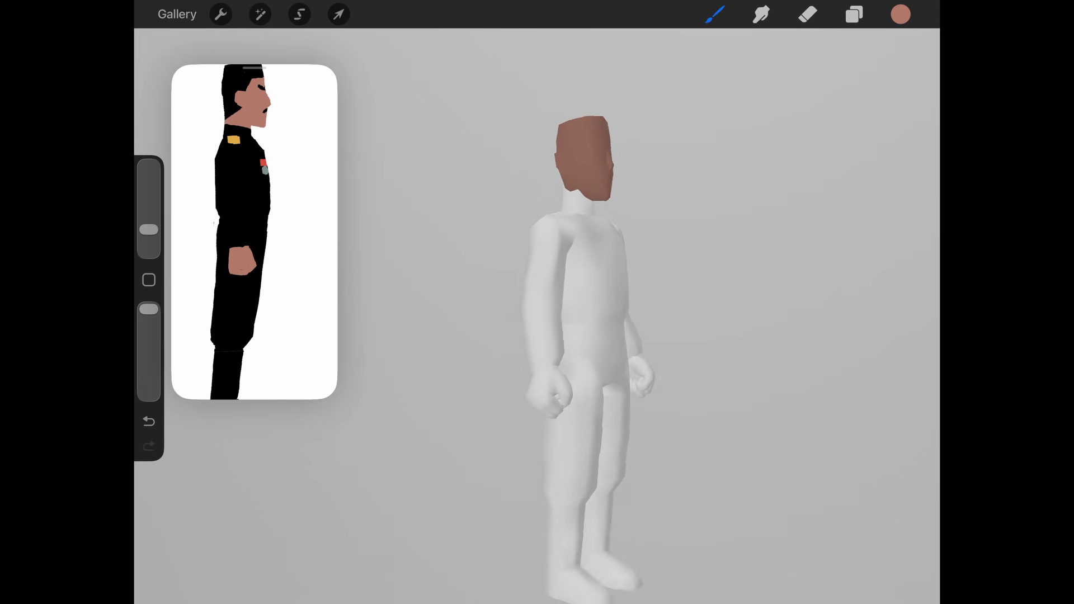
pyautogui.moveTo(559, 314); pyautogui.dragTo(500, 285)
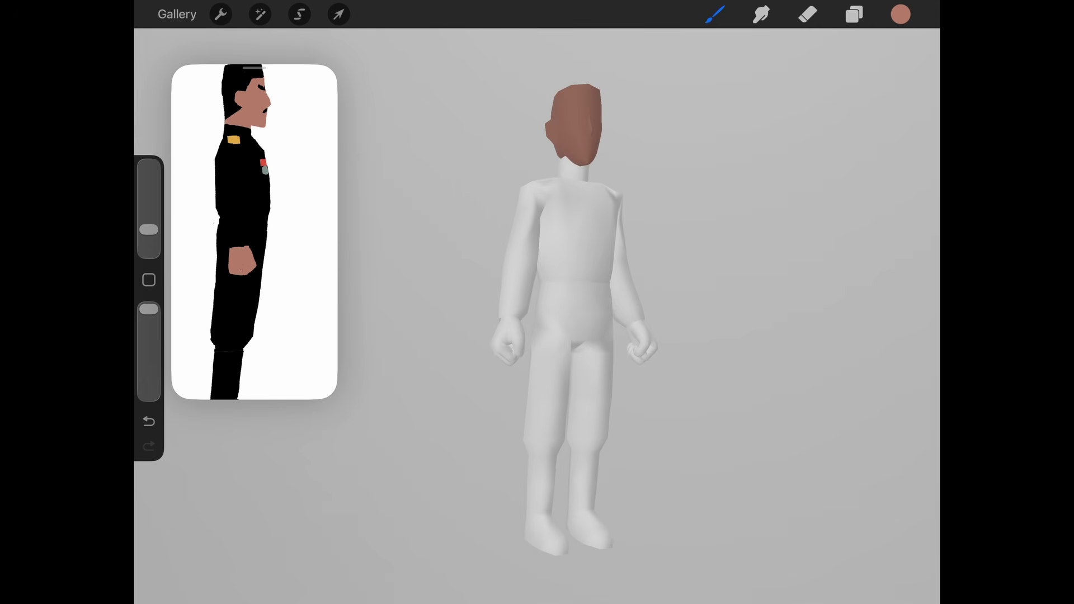
# Sample the uniform's black from the reference, add a new layer to the Officer Body mesh and fill it with that black.
pyautogui.moveTo(255, 177); pyautogui.dragTo(255, 177)
pyautogui.click(574, 246)
pyautogui.click(854, 14)
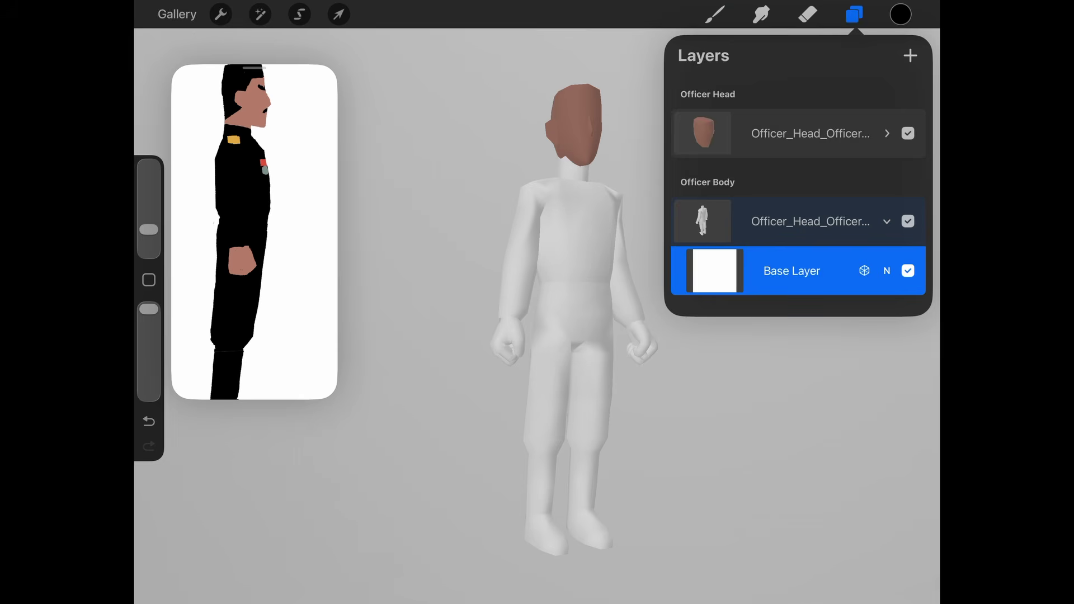
pyautogui.click(910, 55)
pyautogui.moveTo(901, 14); pyautogui.dragTo(652, 281)
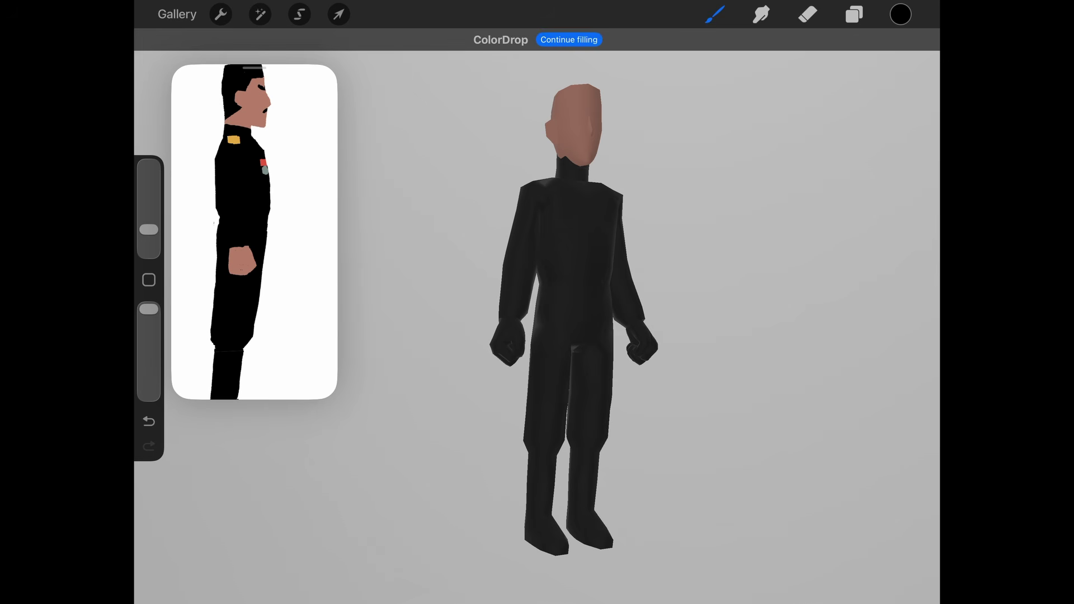
# Sample the skin tone from the reference's hand and paint both of the model's hands with the Trevallyn brush.
pyautogui.click(238, 251)
pyautogui.click(715, 14)
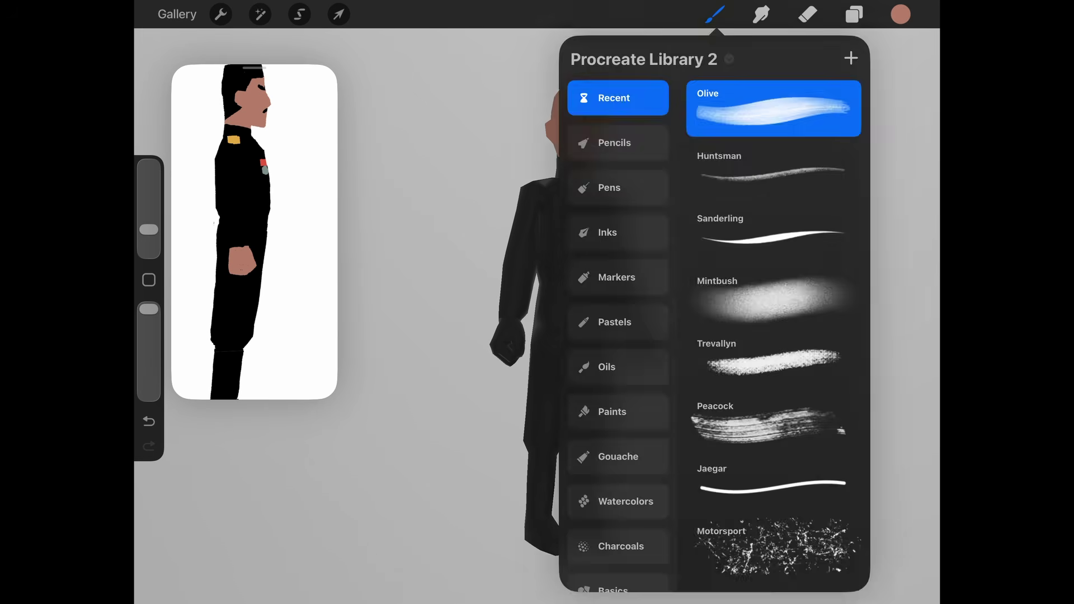
pyautogui.click(773, 359)
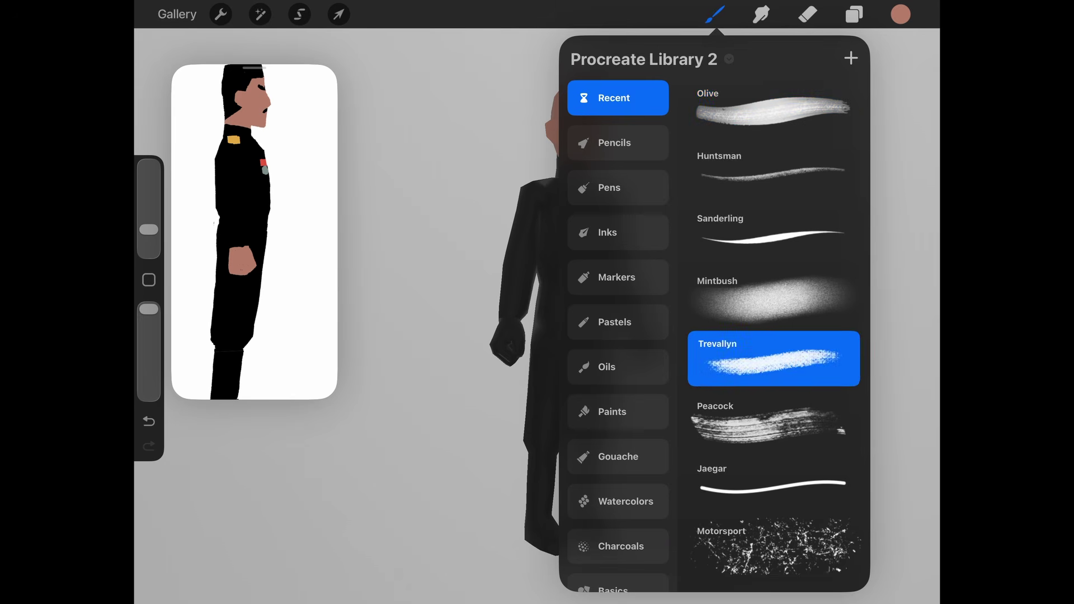
pyautogui.click(715, 13)
pyautogui.moveTo(699, 302); pyautogui.dragTo(755, 302)
pyautogui.moveTo(538, 335)
pyautogui.mouseDown()
pyautogui.moveTo(544, 349)
pyautogui.moveTo(551, 341)
pyautogui.mouseUp()
pyautogui.moveTo(755, 302); pyautogui.dragTo(699, 302)
pyautogui.moveTo(643, 350); pyautogui.dragTo(658, 337)
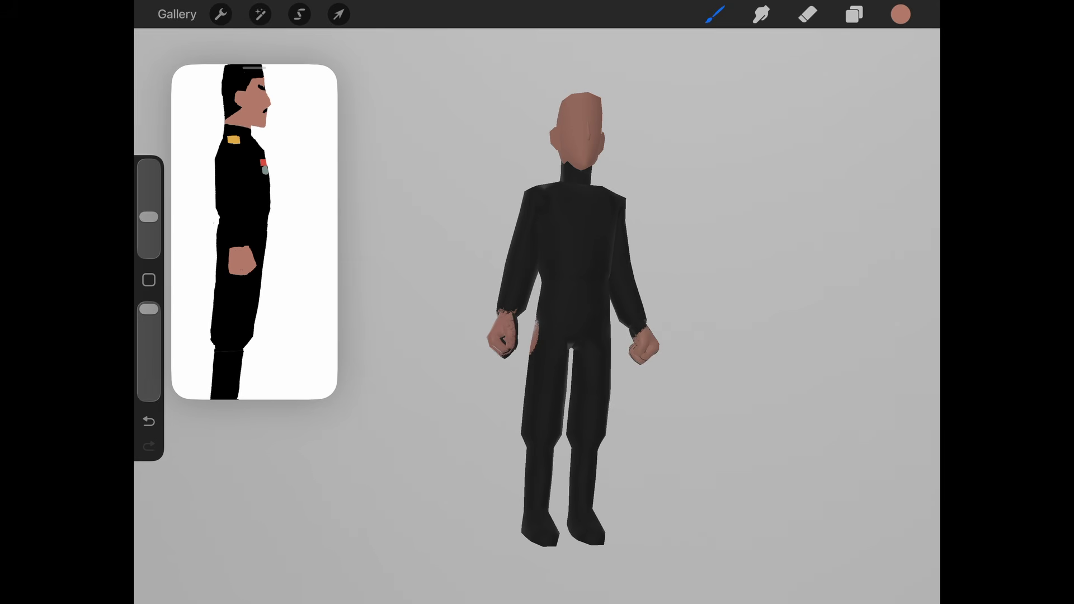
# Paint gold shoulder patches, red and grey-green chest medals and black hair, plus a black patch across the lower face.
pyautogui.moveTo(783, 336); pyautogui.dragTo(660, 336)
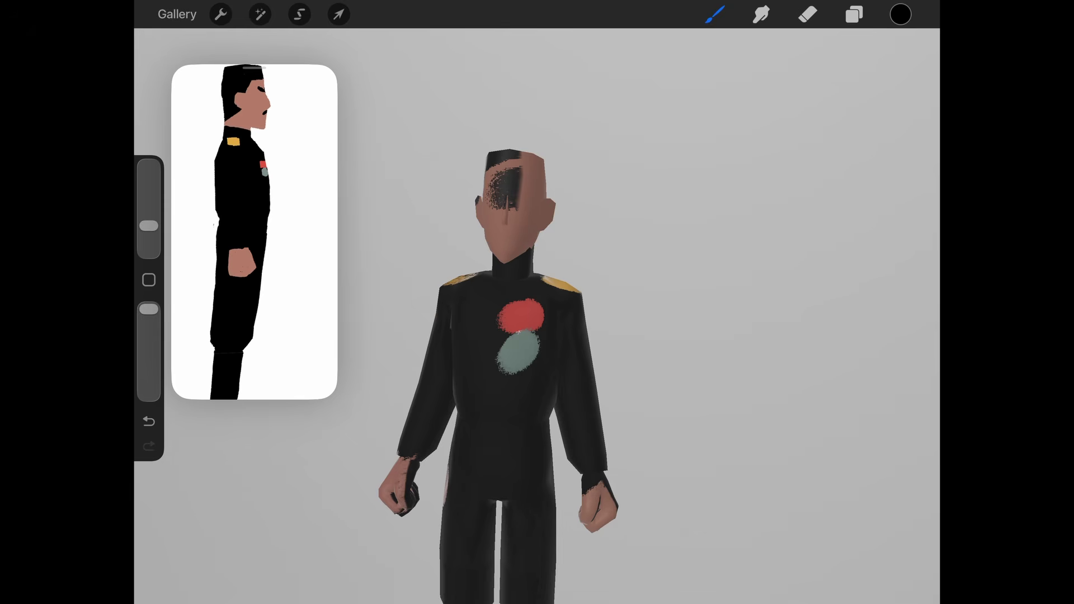
pyautogui.moveTo(492, 229); pyautogui.dragTo(528, 228)
pyautogui.moveTo(520, 316)
pyautogui.mouseDown()
pyautogui.moveTo(571, 293)
pyautogui.moveTo(584, 250)
pyautogui.moveTo(544, 205)
pyautogui.moveTo(566, 218)
pyautogui.moveTo(542, 247)
pyautogui.moveTo(525, 235)
pyautogui.moveTo(560, 226)
pyautogui.mouseUp()
pyautogui.scroll(8, 582, 107)
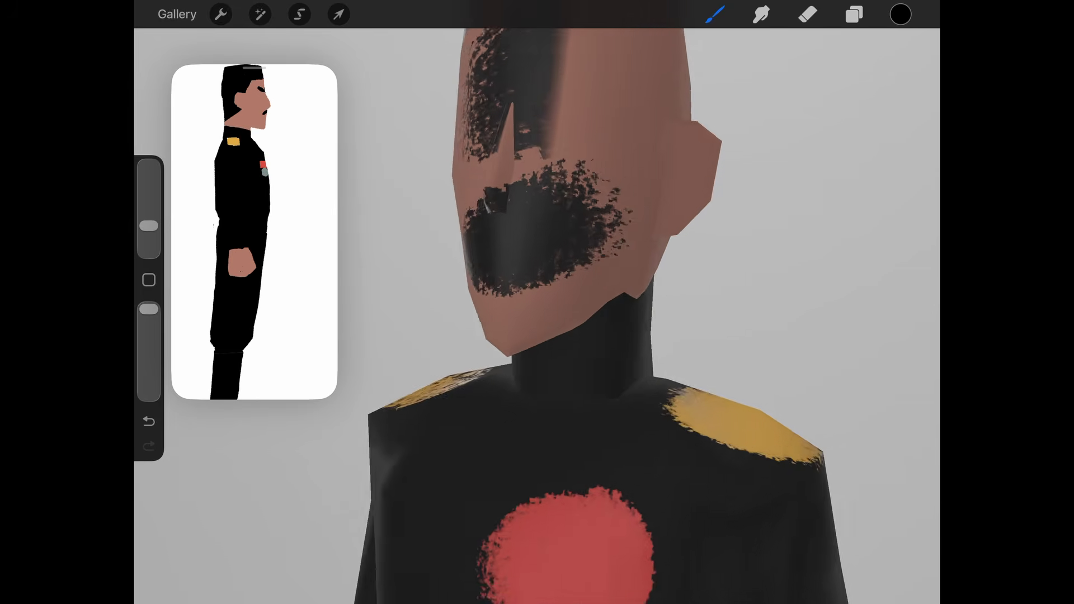
pyautogui.moveTo(554, 174); pyautogui.dragTo(548, 260)
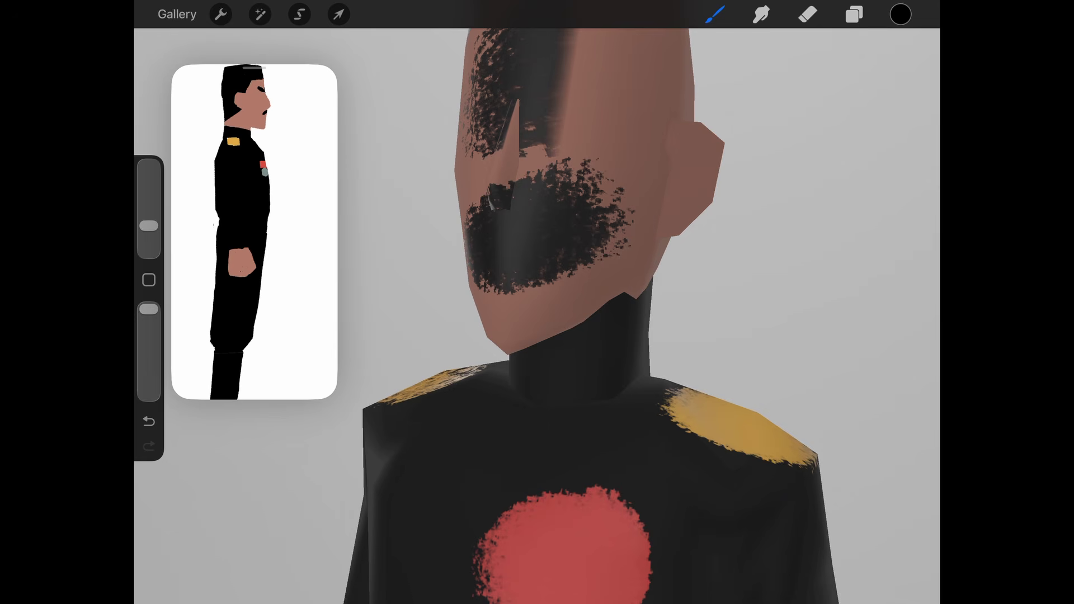
# Raise the Roughness amount in the Trevallyn brush's 3D Materials settings almost to its maximum.
pyautogui.click(715, 13)
pyautogui.click(775, 108)
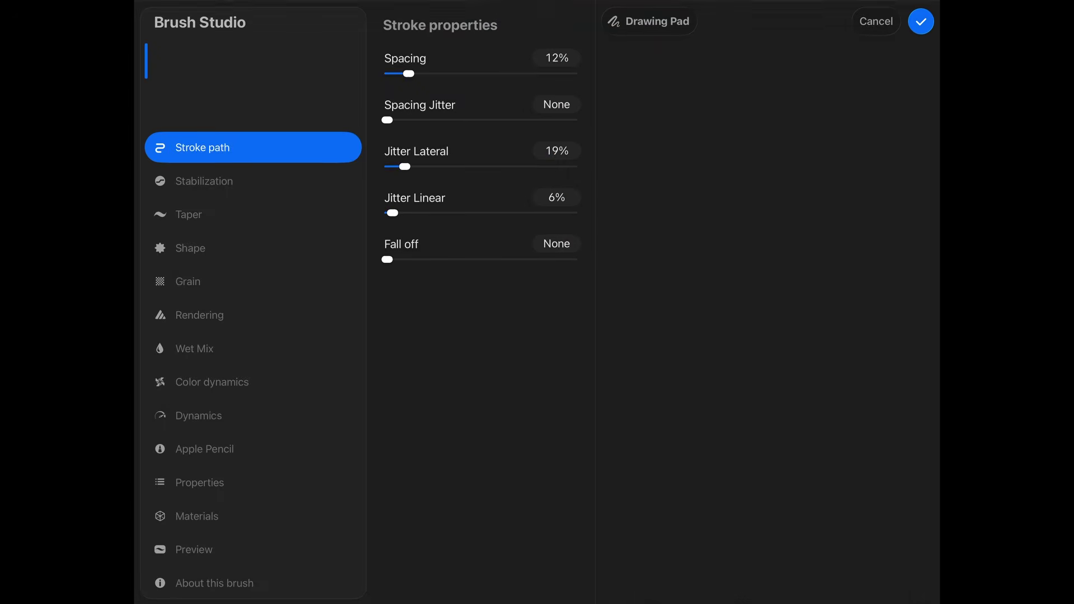
pyautogui.click(197, 514)
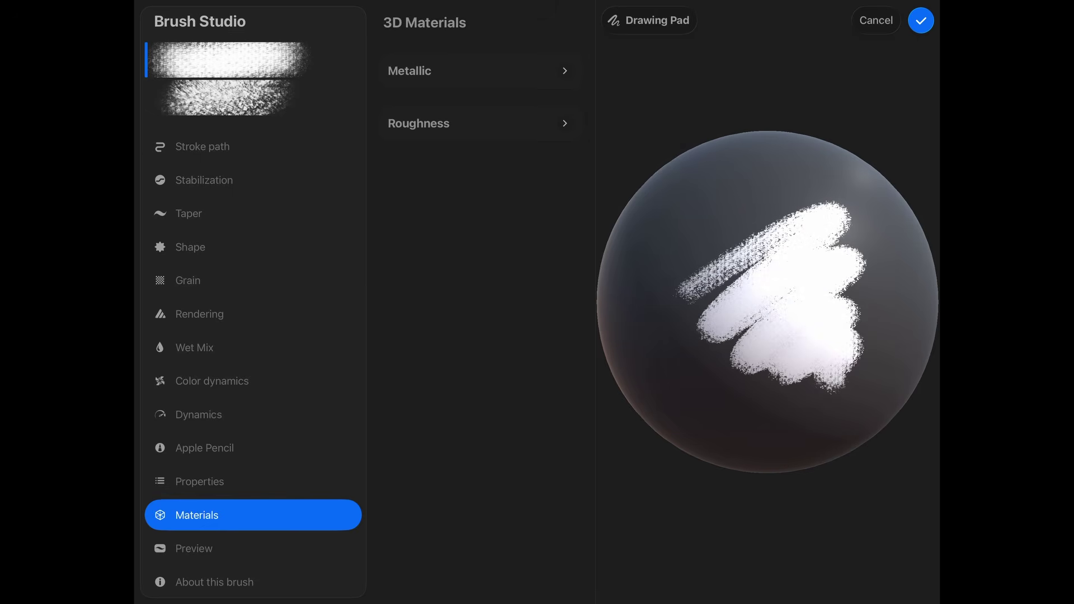
pyautogui.click(475, 123)
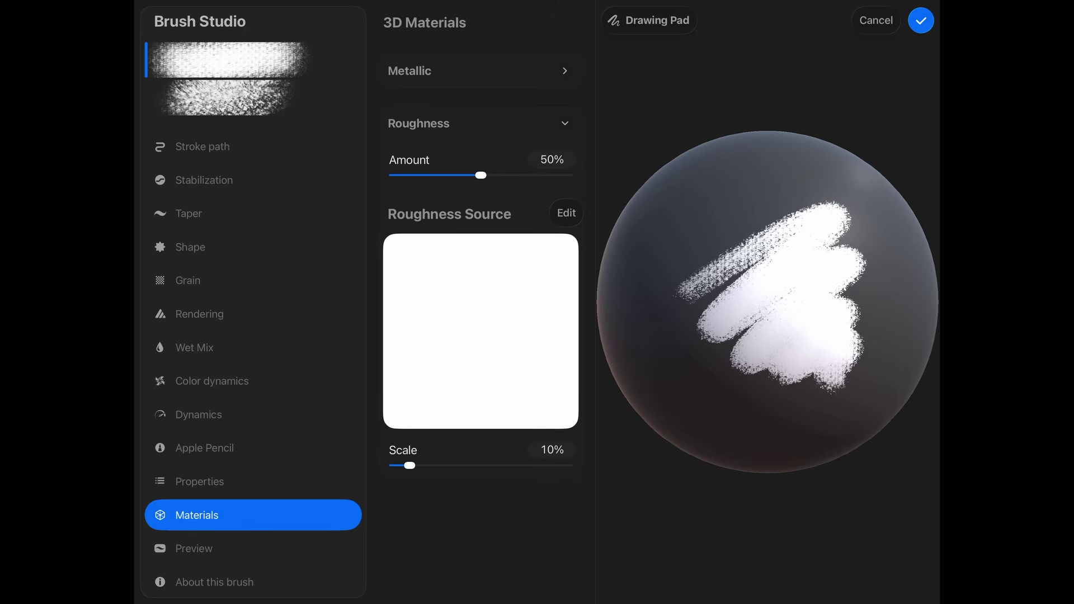
pyautogui.moveTo(480, 175); pyautogui.dragTo(570, 175)
pyautogui.click(920, 20)
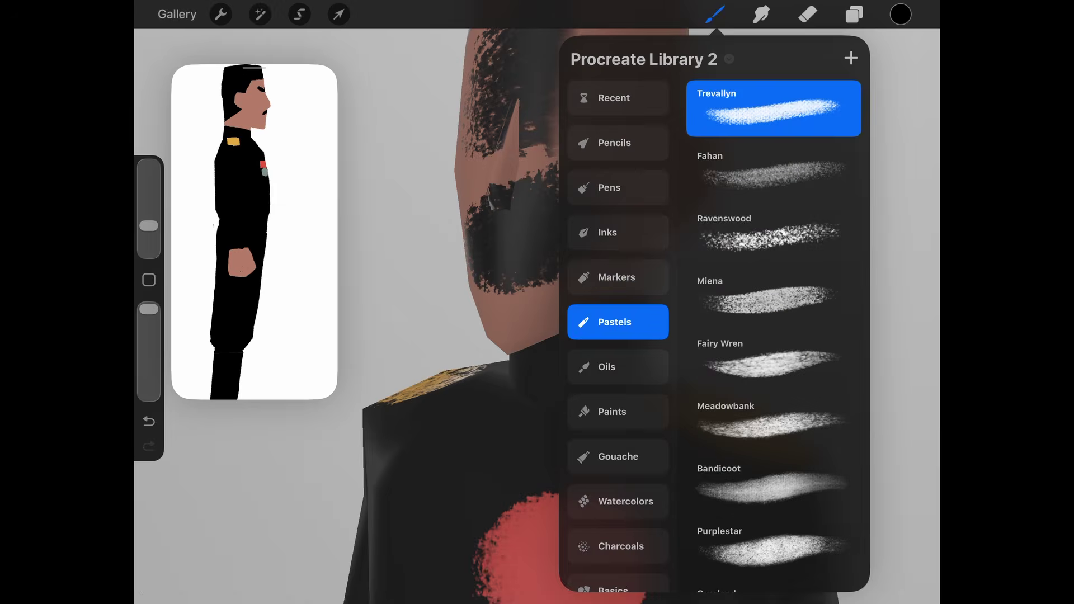
# Paint black over the nose and lower face with the adjusted Trevallyn brush to test its shine from several angles.
pyautogui.click(715, 14)
pyautogui.moveTo(565, 235)
pyautogui.mouseDown()
pyautogui.moveTo(504, 241)
pyautogui.moveTo(537, 168)
pyautogui.moveTo(616, 131)
pyautogui.moveTo(643, 201)
pyautogui.mouseUp()
pyautogui.moveTo(562, 392)
pyautogui.mouseDown(button='middle')
pyautogui.moveTo(470, 364)
pyautogui.moveTo(442, 310)
pyautogui.moveTo(465, 358)
pyautogui.moveTo(479, 330)
pyautogui.moveTo(511, 358)
pyautogui.moveTo(624, 374)
pyautogui.moveTo(691, 405)
pyautogui.mouseUp(button='middle')
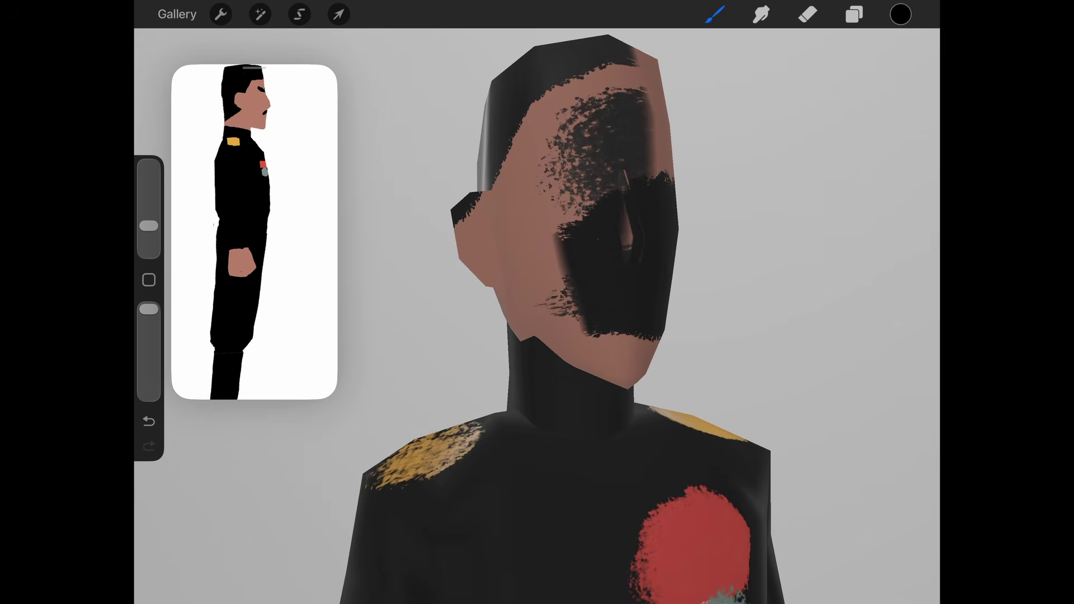
pyautogui.moveTo(627, 224)
pyautogui.mouseDown()
pyautogui.moveTo(554, 235)
pyautogui.moveTo(531, 212)
pyautogui.mouseUp()
pyautogui.moveTo(587, 335)
pyautogui.mouseDown(button='middle')
pyautogui.moveTo(665, 330)
pyautogui.moveTo(660, 358)
pyautogui.moveTo(587, 380)
pyautogui.moveTo(568, 367)
pyautogui.mouseUp(button='middle')
# Select the Roughness map of the head's Layer 5 and fill it entirely with white.
pyautogui.click(854, 14)
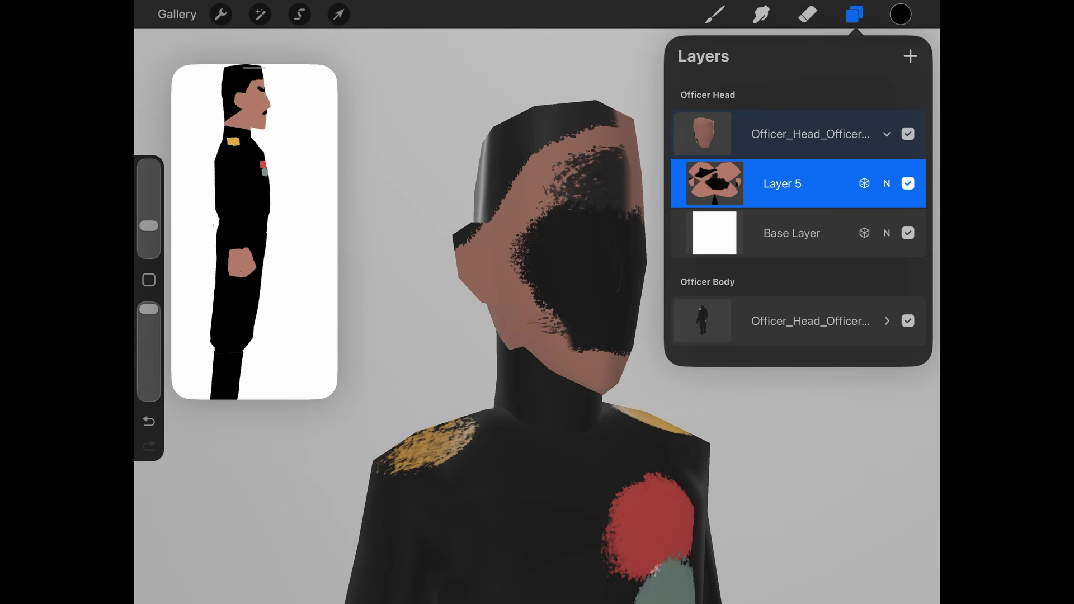
pyautogui.click(864, 183)
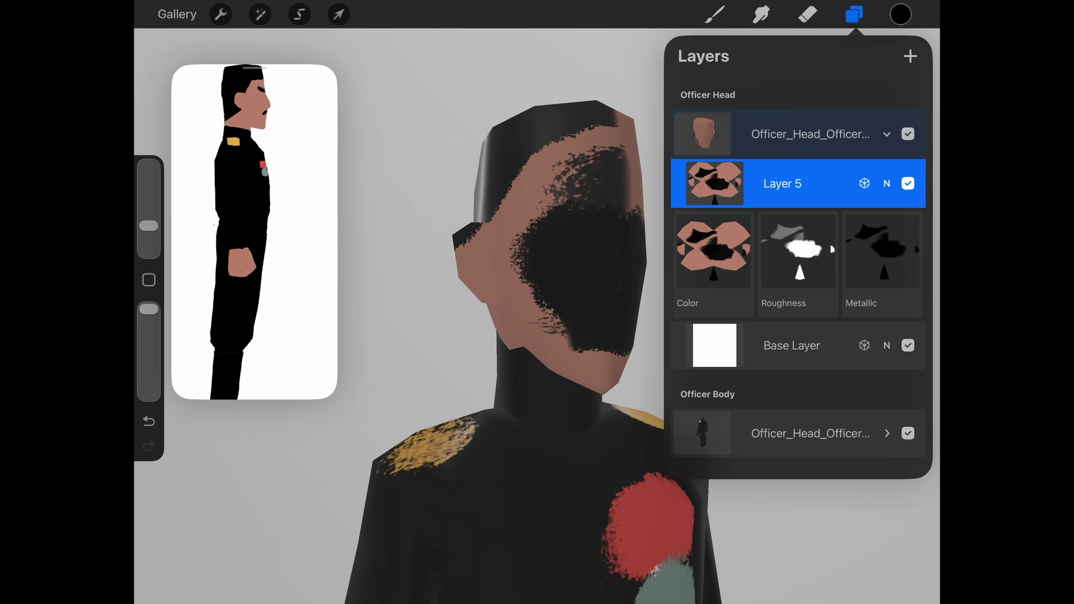
pyautogui.click(798, 263)
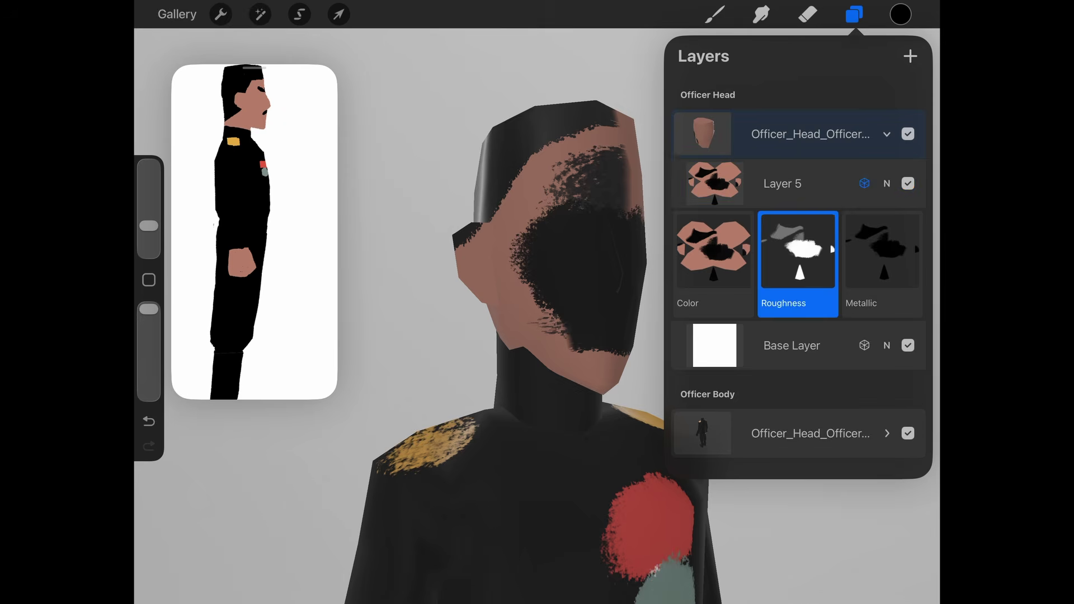
pyautogui.click(901, 14)
pyautogui.click(725, 74)
pyautogui.click(854, 14)
pyautogui.click(798, 258)
pyautogui.click(576, 263)
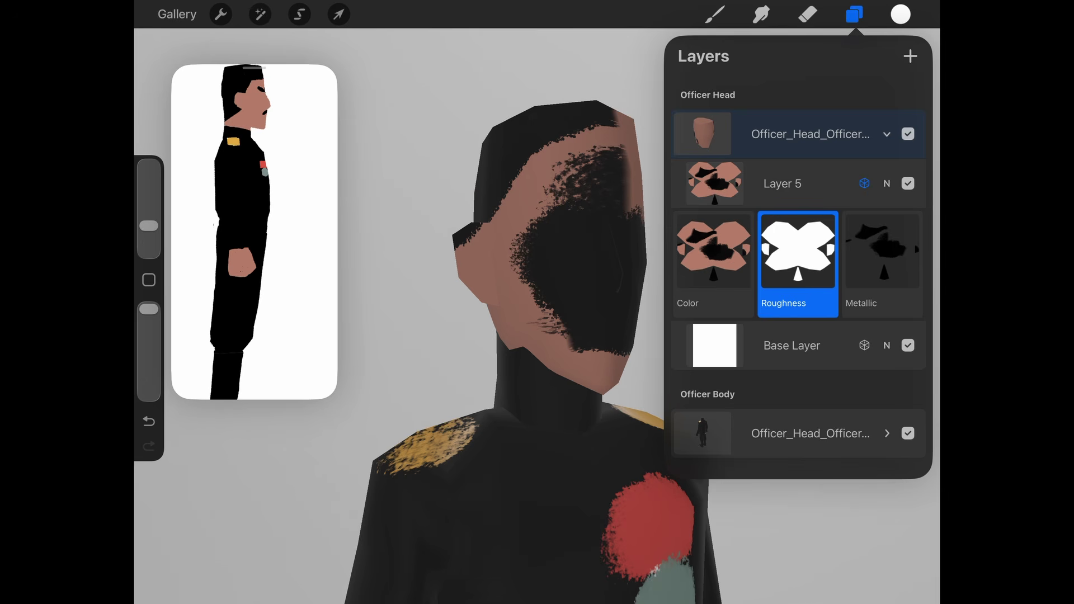
# Set the paint colour to black and make the Color map of the head's Layer 5 active.
pyautogui.click(901, 14)
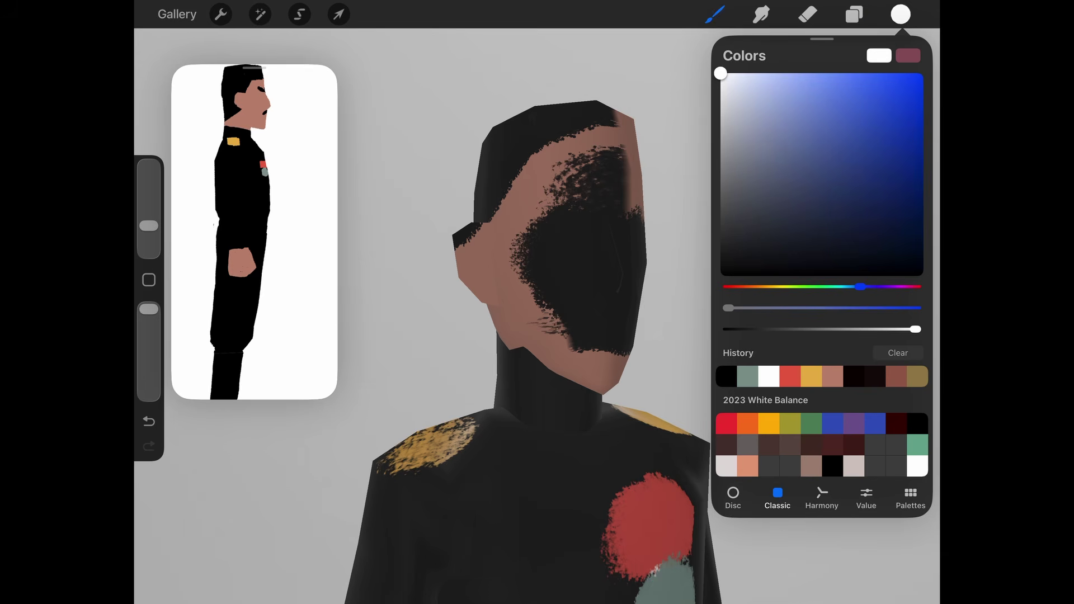
pyautogui.moveTo(725, 73); pyautogui.dragTo(720, 276)
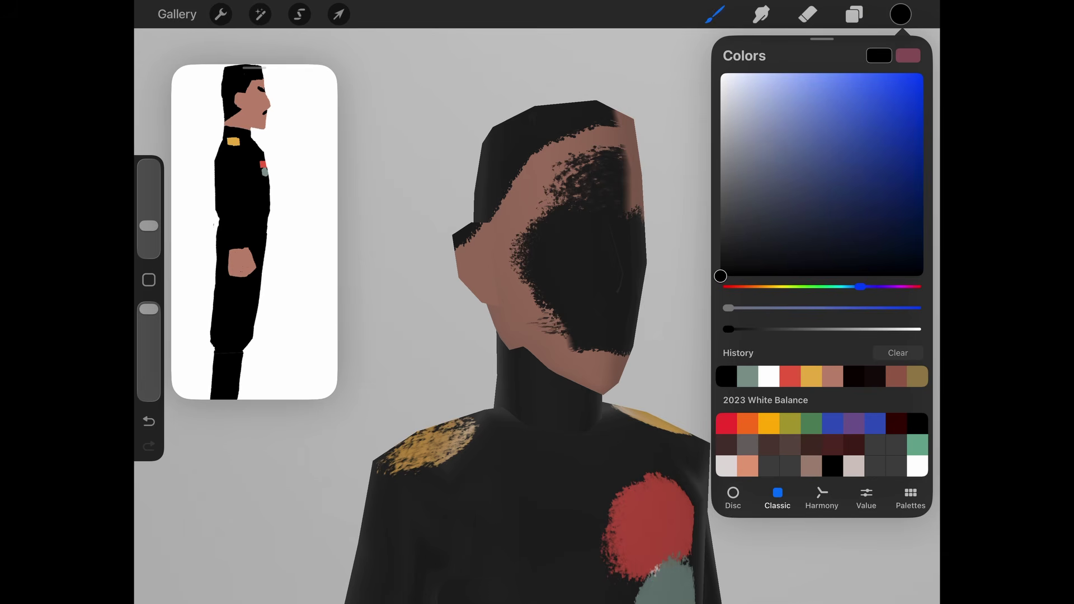
pyautogui.click(854, 14)
pyautogui.click(713, 257)
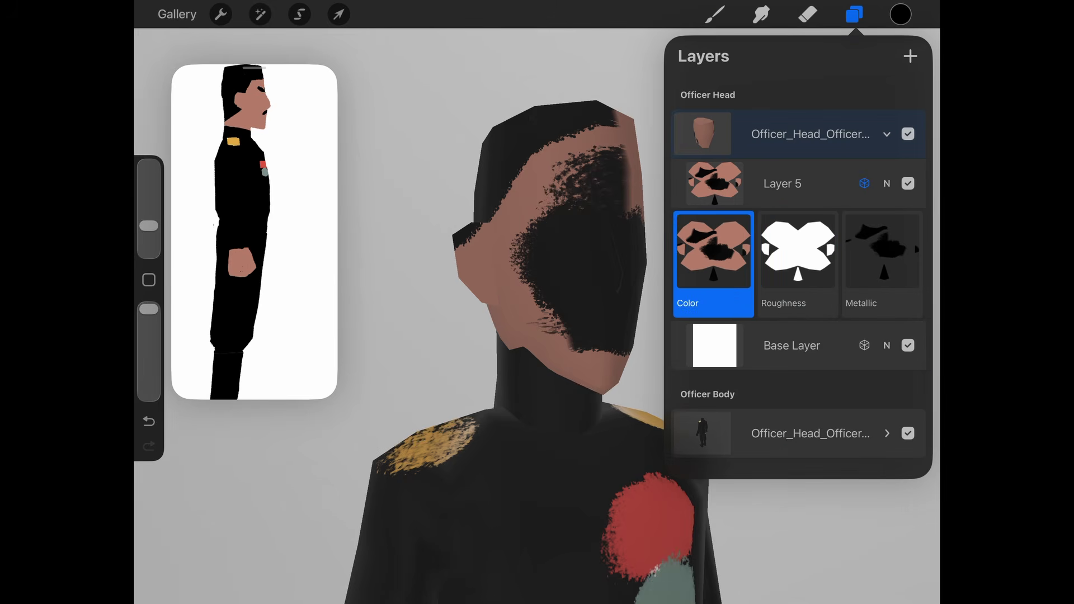
# Make the Trevallyn brush slightly smaller and turn on Show 2D texture for the head.
pyautogui.click(714, 14)
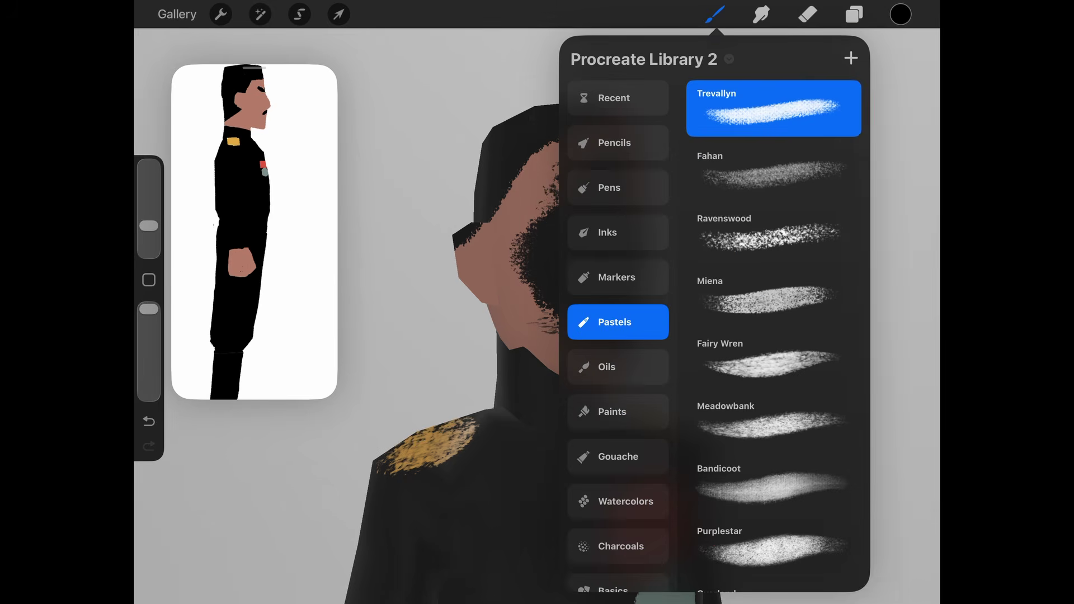
pyautogui.moveTo(148, 226); pyautogui.dragTo(148, 231)
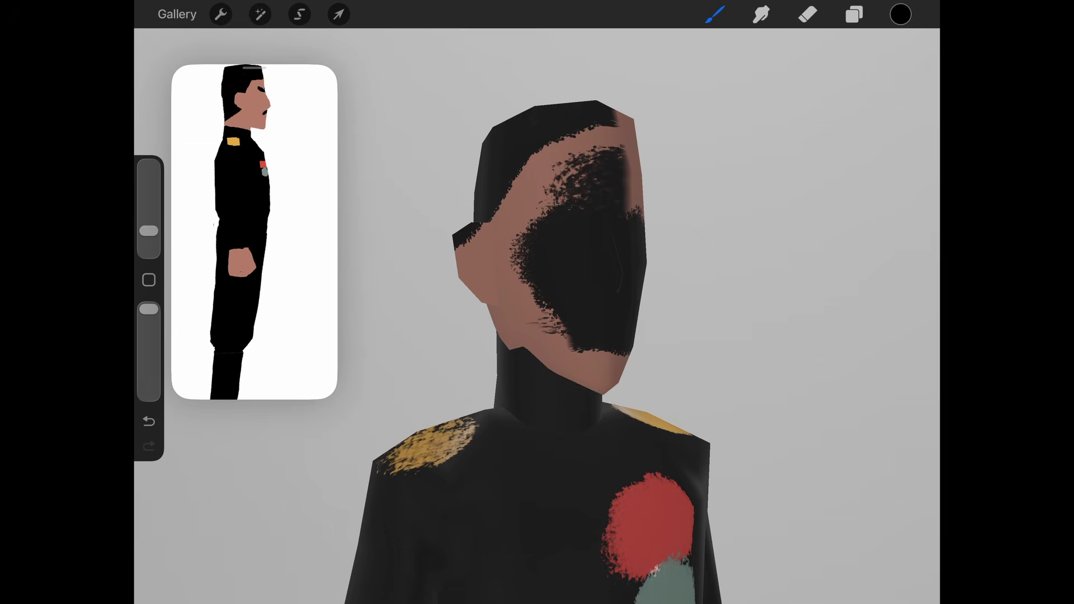
pyautogui.moveTo(579, 185); pyautogui.dragTo(506, 224)
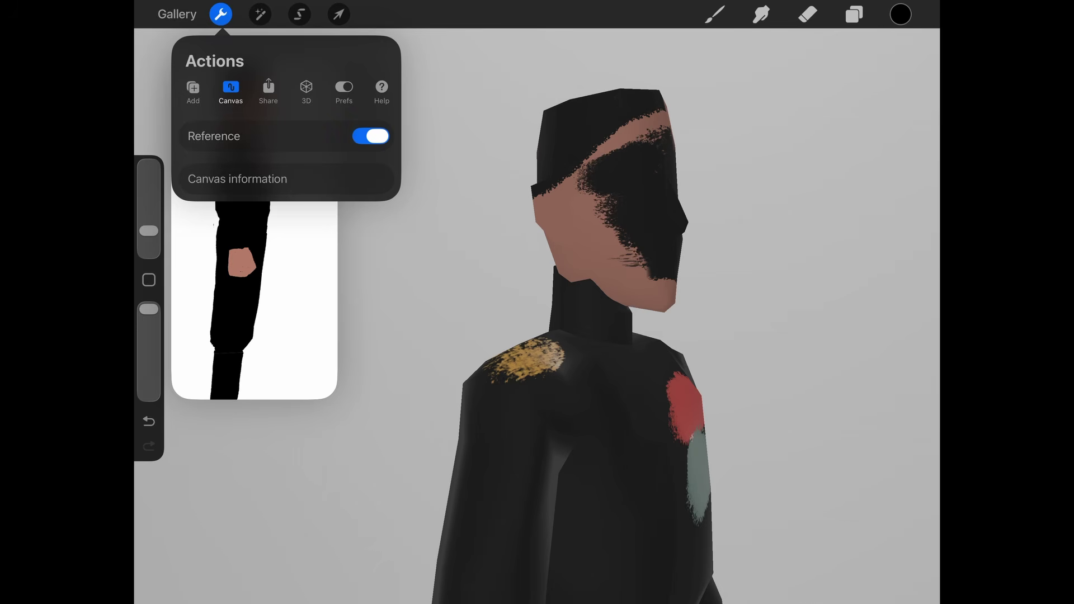
pyautogui.click(306, 89)
pyautogui.click(370, 136)
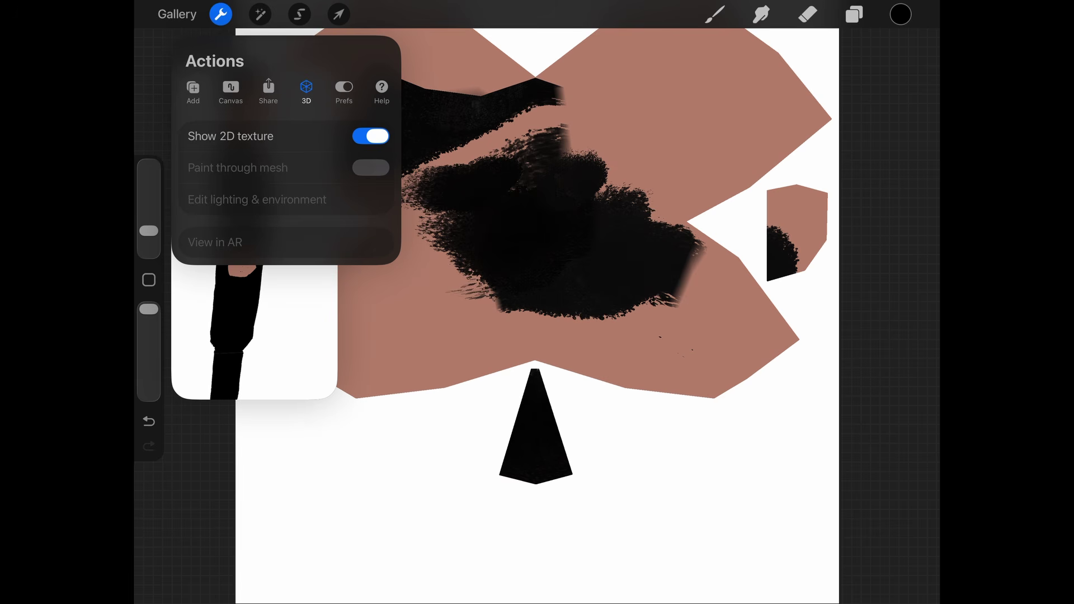
# Sample the skin tone from the flat head texture and switch the Reference window to 3D.
pyautogui.click(715, 321)
pyautogui.click(221, 14)
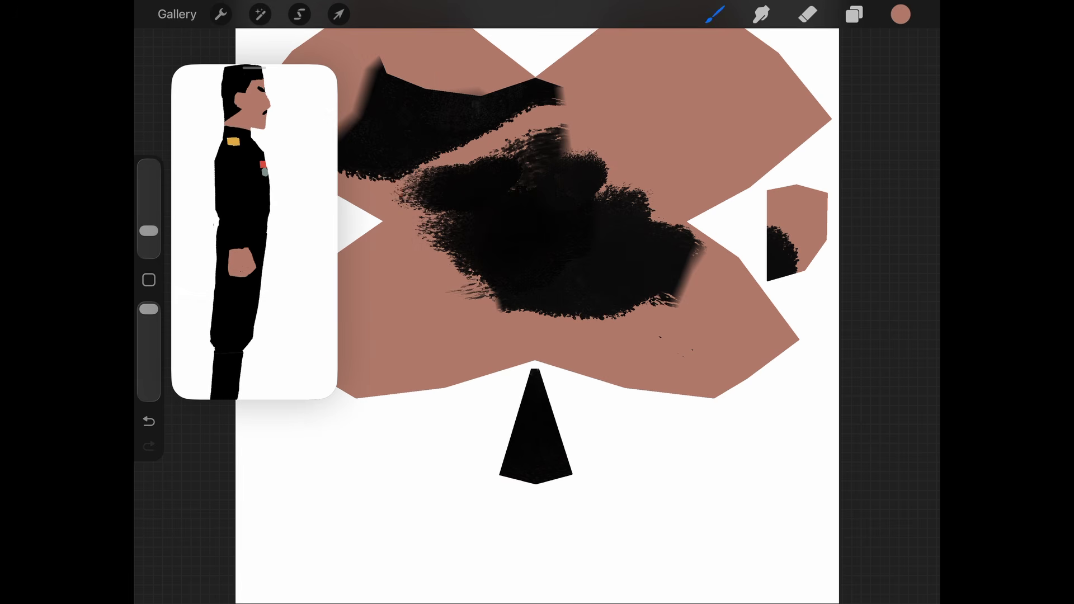
pyautogui.click(255, 224)
pyautogui.click(254, 384)
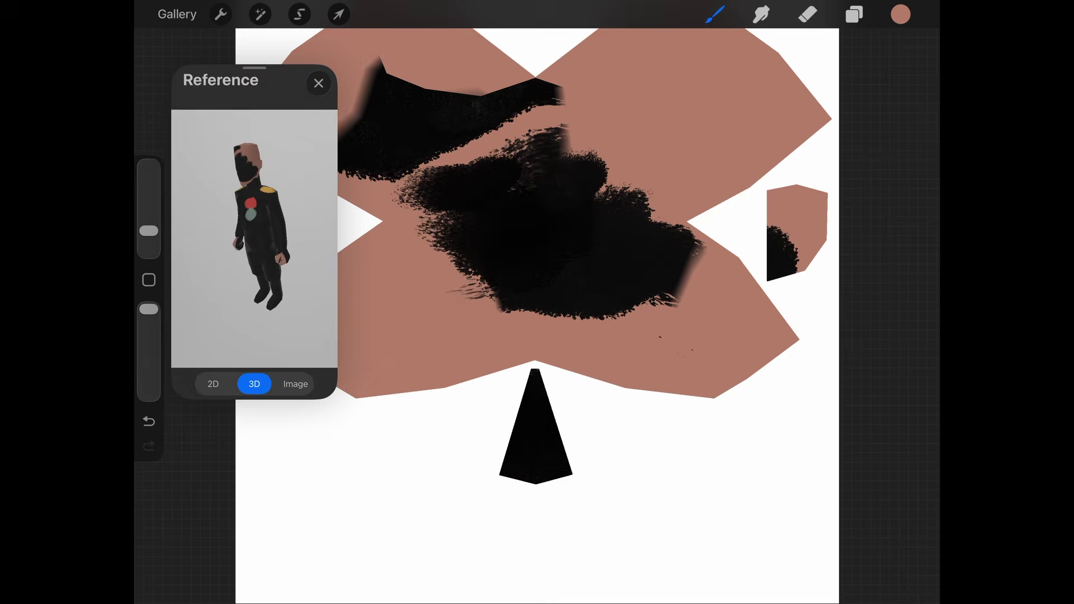
# Frame the officer's head in the 3D reference and paint skin tone over the black face and nose areas of the texture.
pyautogui.scroll(10, 255, 238)
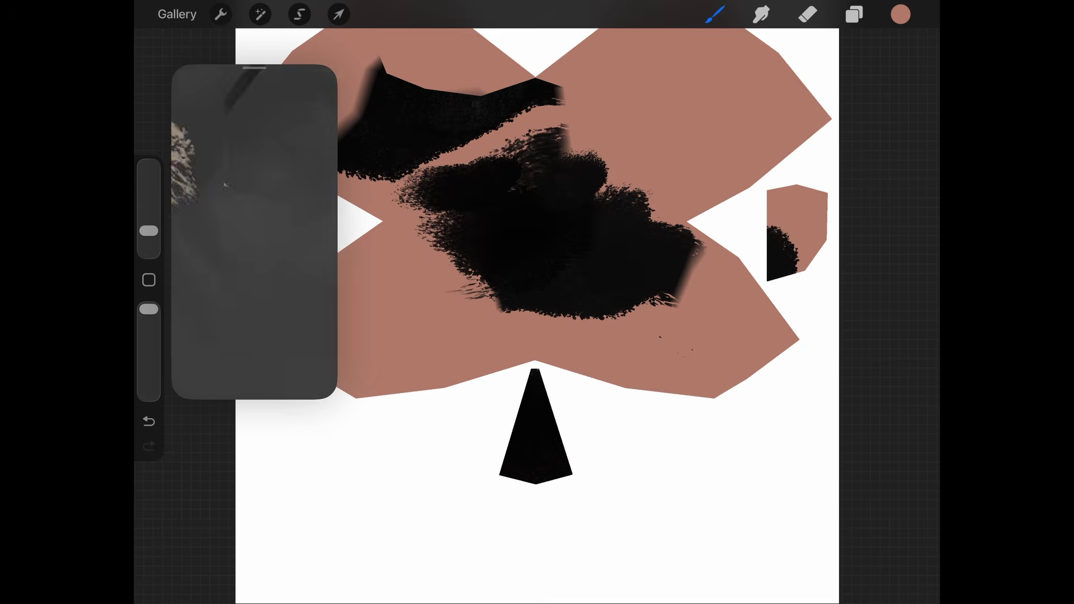
pyautogui.scroll(-10, 255, 231)
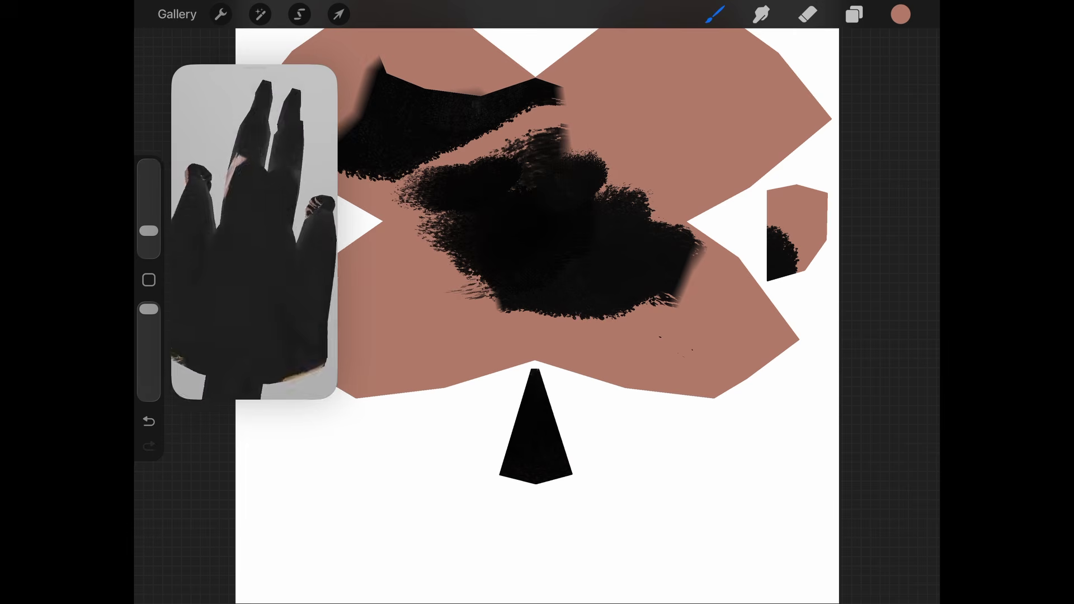
pyautogui.moveTo(235, 95); pyautogui.dragTo(270, 358)
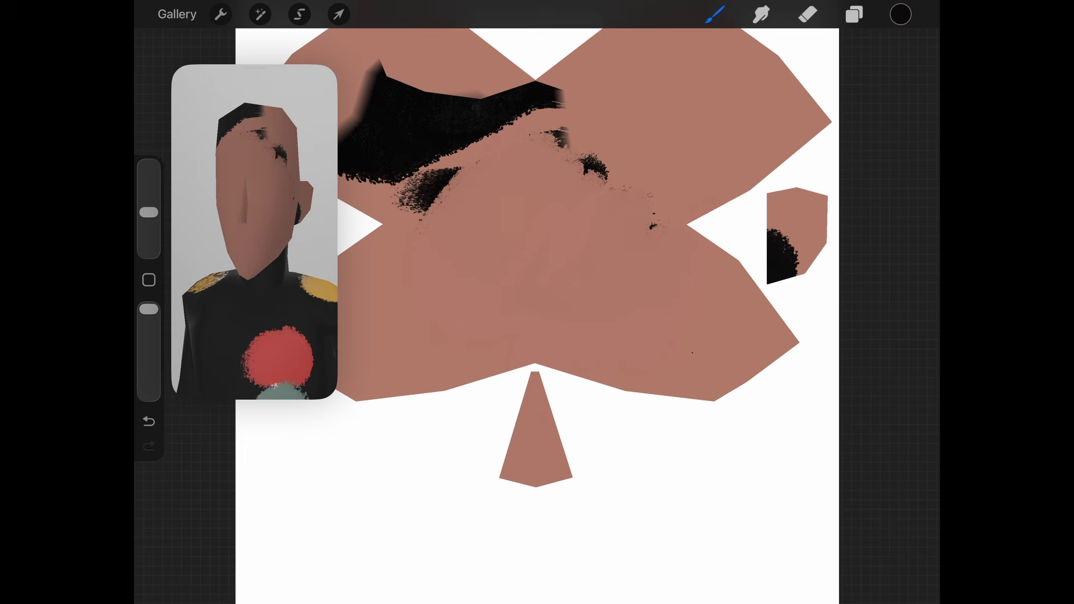
# Switch to a smaller Pencils brush and paint the officer's black eyebrows and pupils with light eye whites, sampling black again.
pyautogui.moveTo(149, 213); pyautogui.dragTo(149, 217)
pyautogui.click(715, 14)
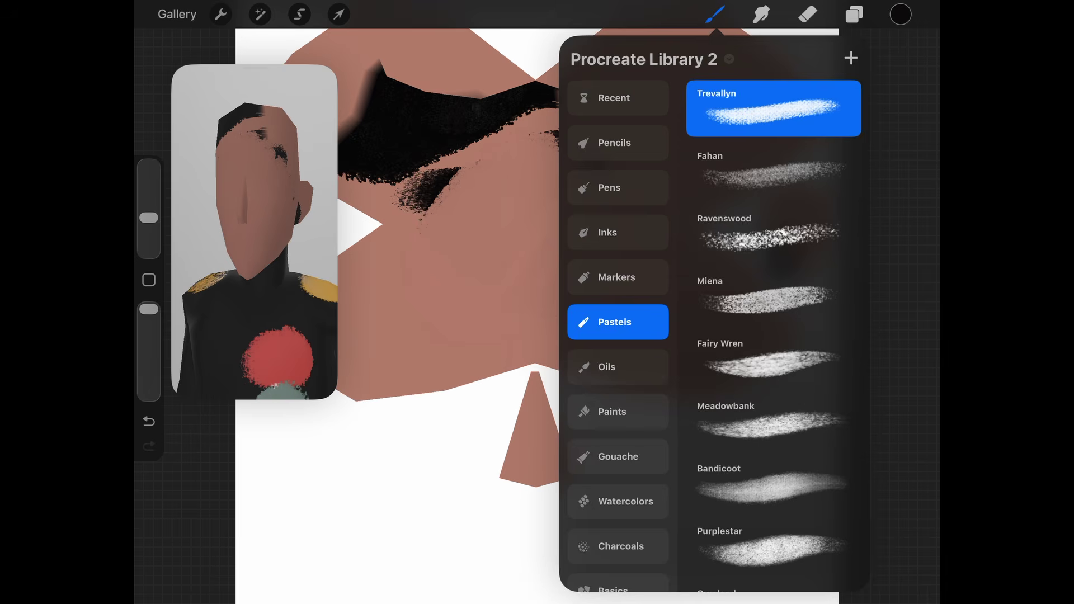
pyautogui.click(617, 145)
pyautogui.click(773, 233)
pyautogui.click(715, 14)
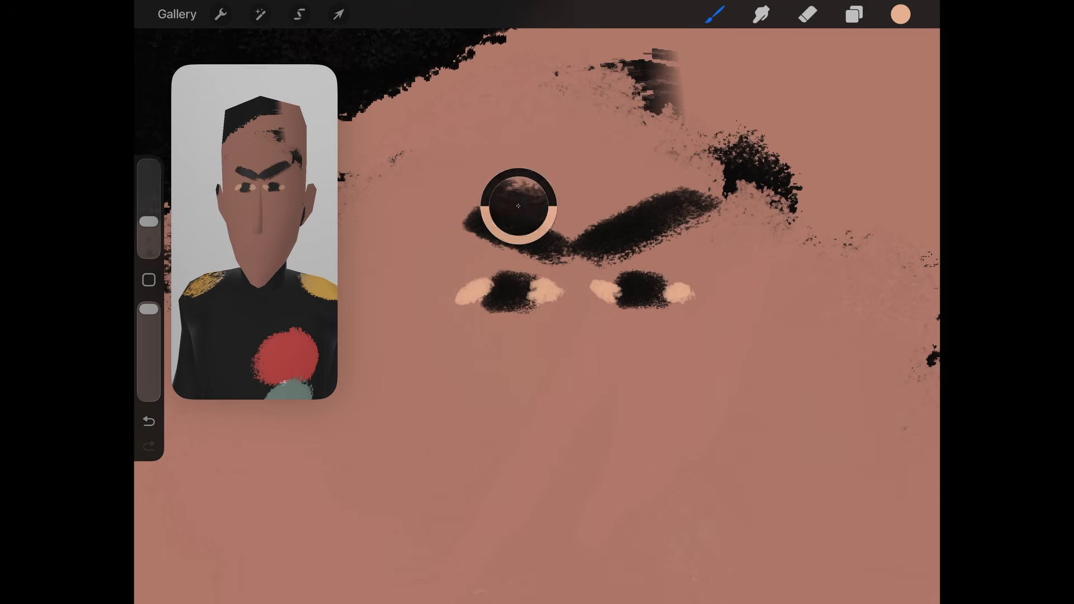
pyautogui.click(515, 211)
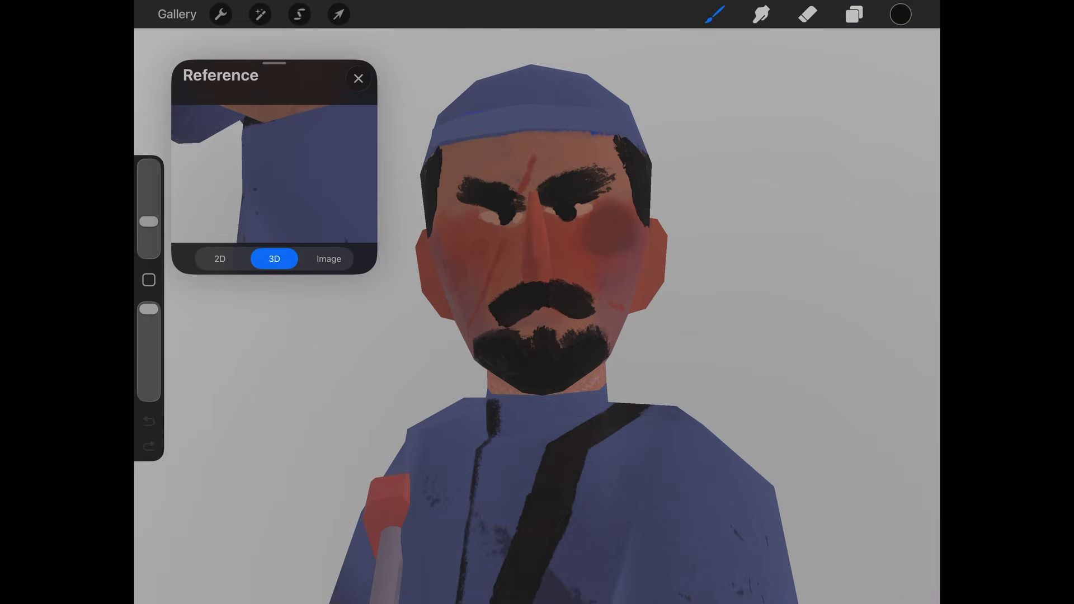
# Examine what Layer 10 adds to the soldier's head by switching its visibility off and on.
pyautogui.press('l')
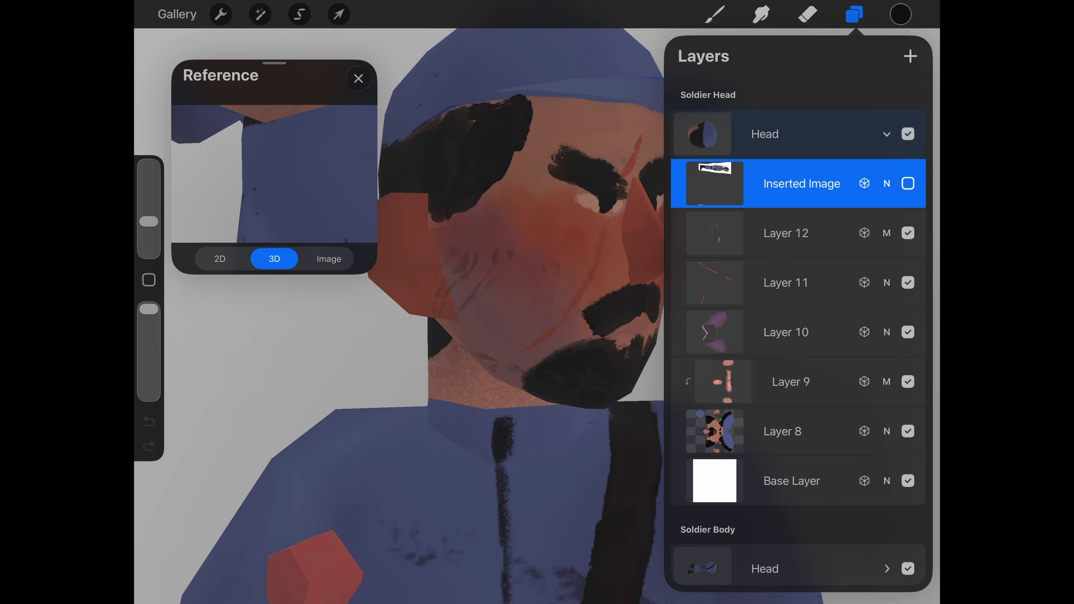
pyautogui.click(786, 332)
pyautogui.click(907, 331)
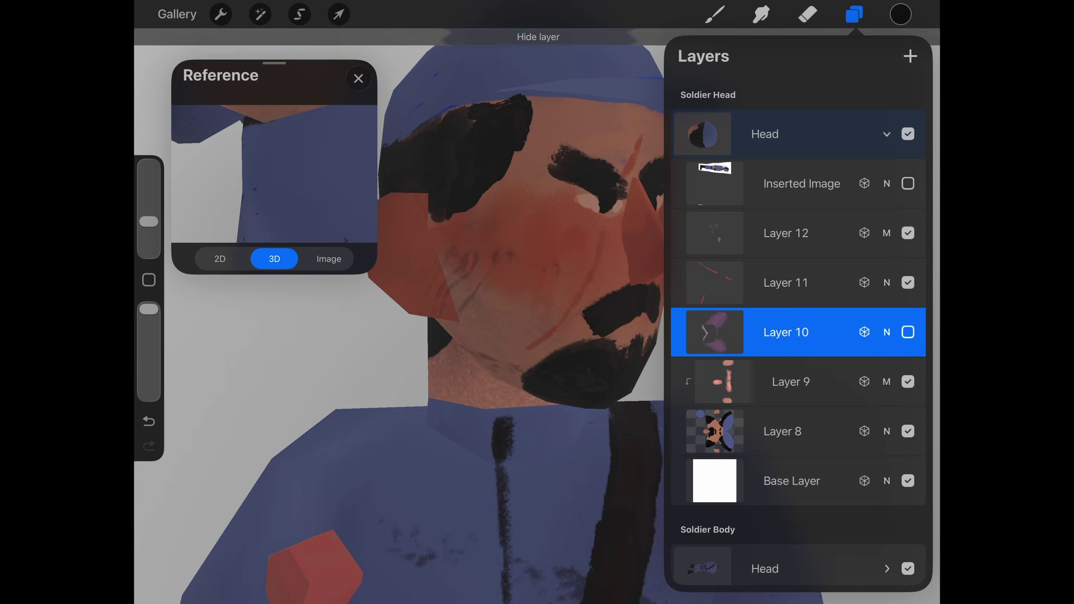
pyautogui.click(907, 331)
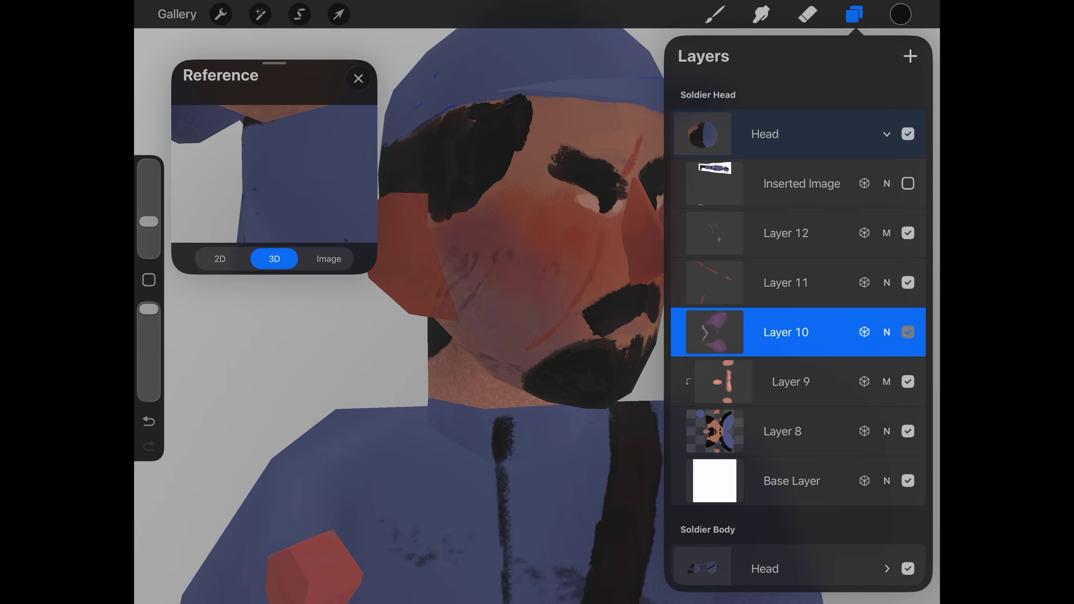
pyautogui.click(908, 331)
pyautogui.click(907, 332)
# Compare the soldier's face with and without Layers 11, 12 and 9, and examine the model from several angles.
pyautogui.click(907, 283)
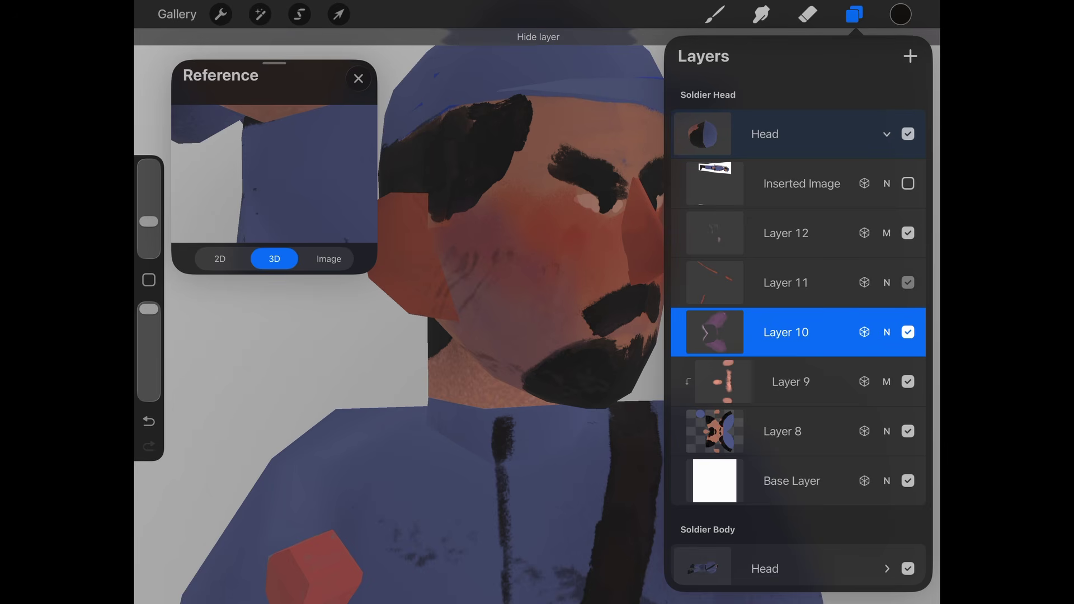
pyautogui.click(907, 233)
pyautogui.click(907, 232)
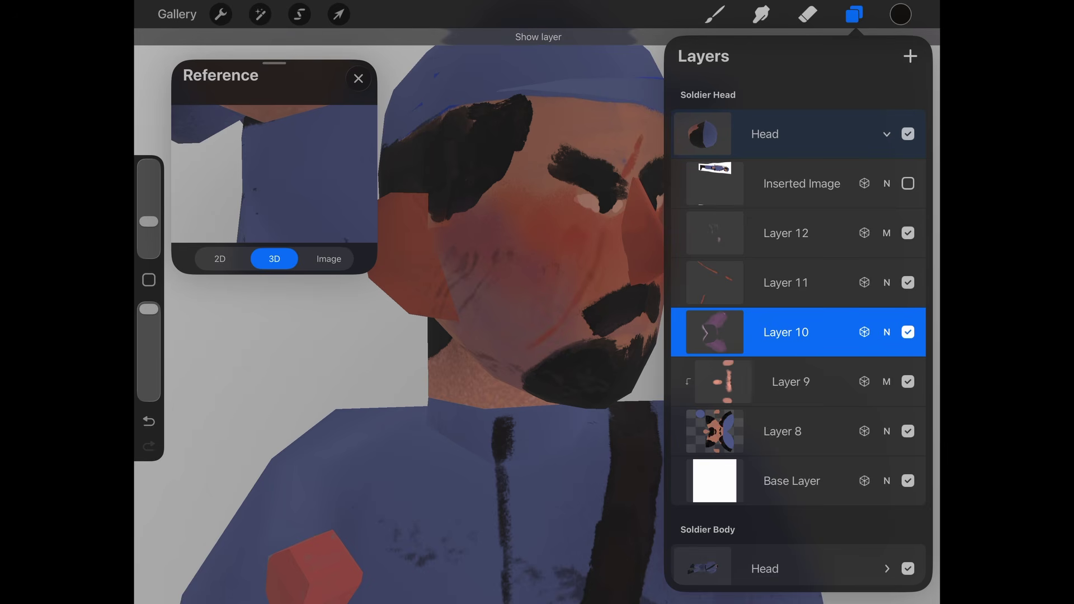
pyautogui.click(907, 381)
pyautogui.click(907, 381)
pyautogui.click(907, 381)
pyautogui.click(907, 381)
pyautogui.scroll(-3, 504, 302)
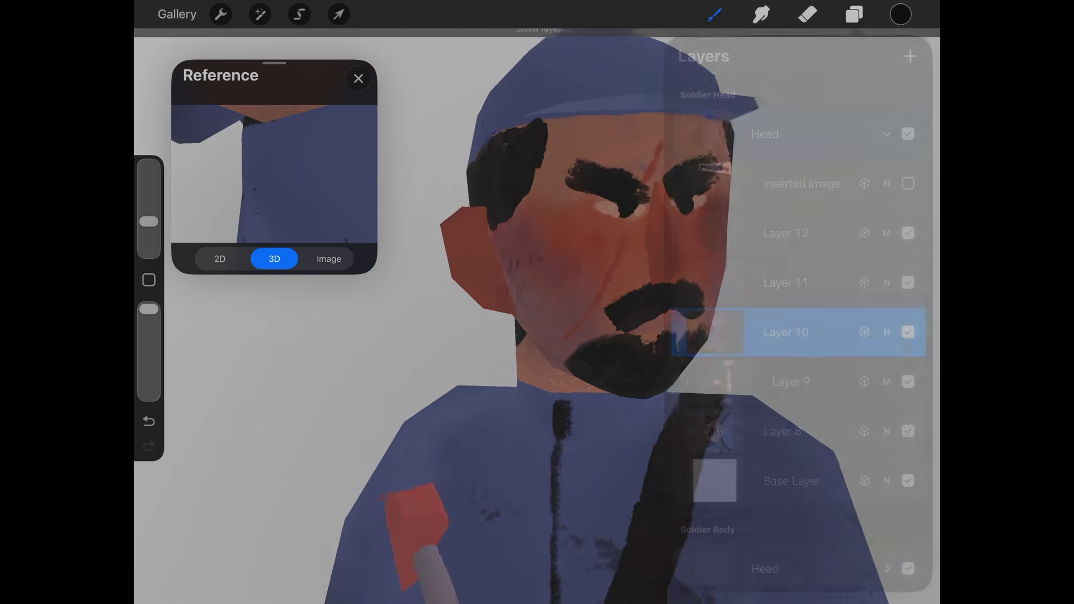
pyautogui.moveTo(668, 224); pyautogui.dragTo(621, 229)
pyautogui.scroll(-2, 615, 302)
pyautogui.scroll(-2, 615, 302)
pyautogui.scroll(4, 581, 302)
pyautogui.moveTo(581, 262); pyautogui.dragTo(534, 291)
# Open the Officer2 6 artwork in place of the soldier and paint a black moustache above the officer's mouth.
pyautogui.click(177, 14)
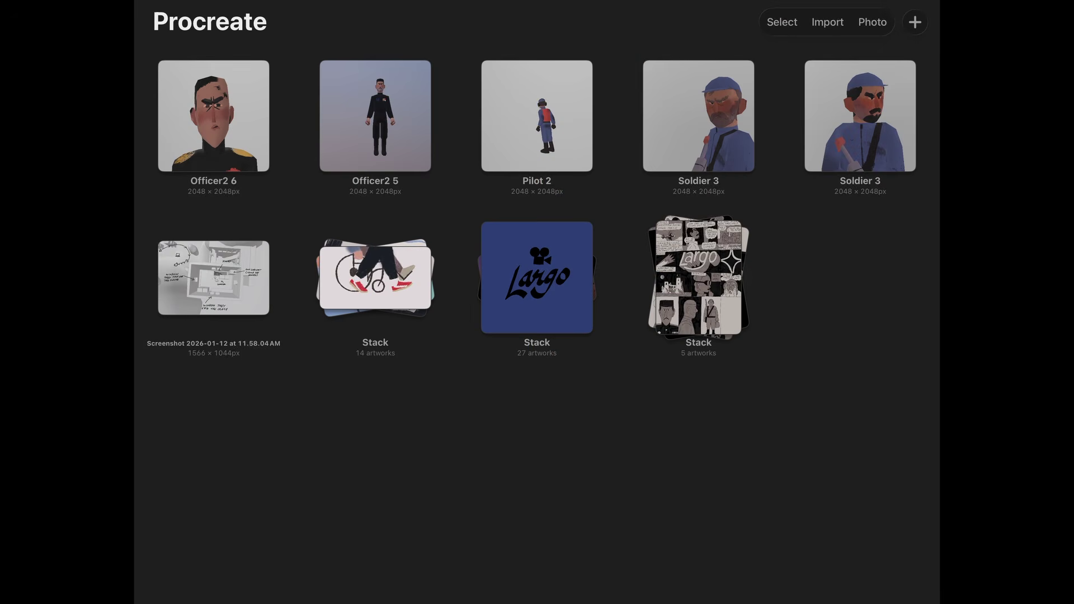
pyautogui.click(213, 116)
pyautogui.scroll(-5, 627, 314)
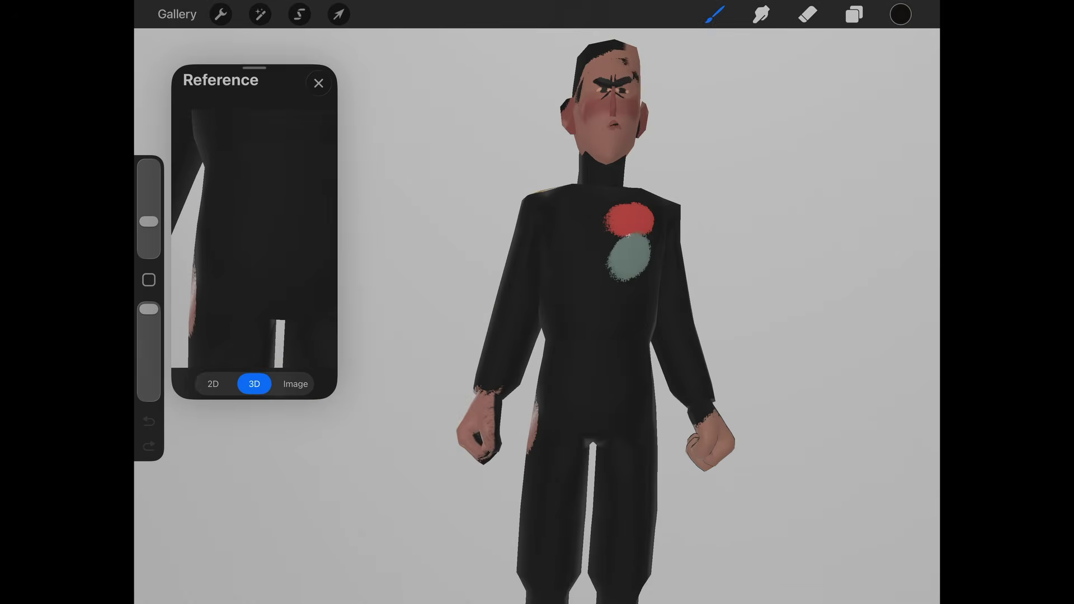
pyautogui.scroll(6, 537, 322)
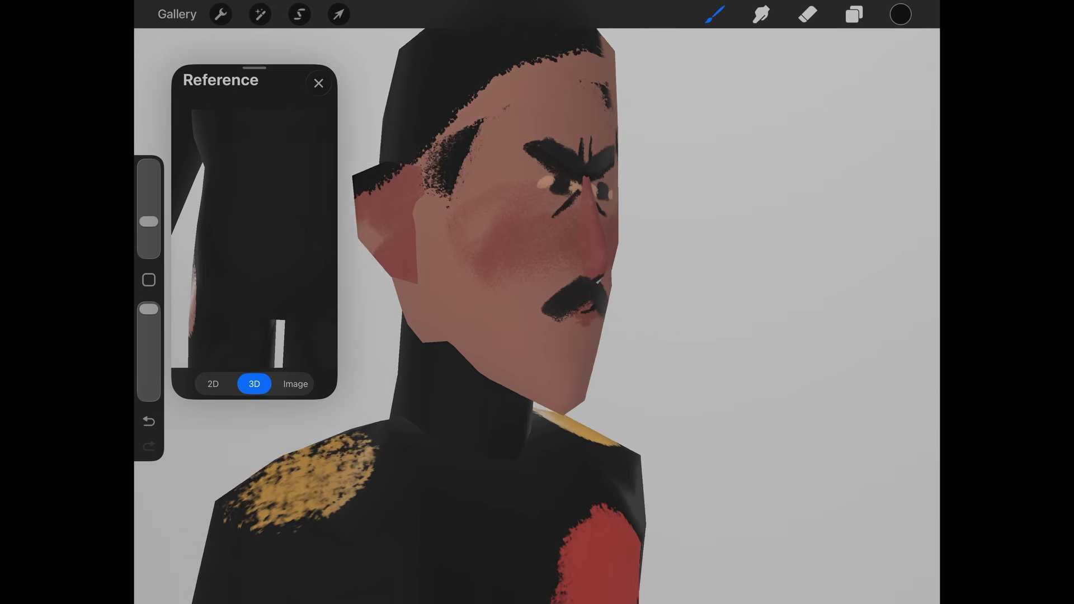
# Paint a black beard from the moustache along the cheeks and jaw up to the sideburns on both sides.
pyautogui.moveTo(402, 302)
pyautogui.mouseDown()
pyautogui.moveTo(416, 246)
pyautogui.moveTo(447, 324)
pyautogui.moveTo(470, 347)
pyautogui.moveTo(517, 302)
pyautogui.mouseUp()
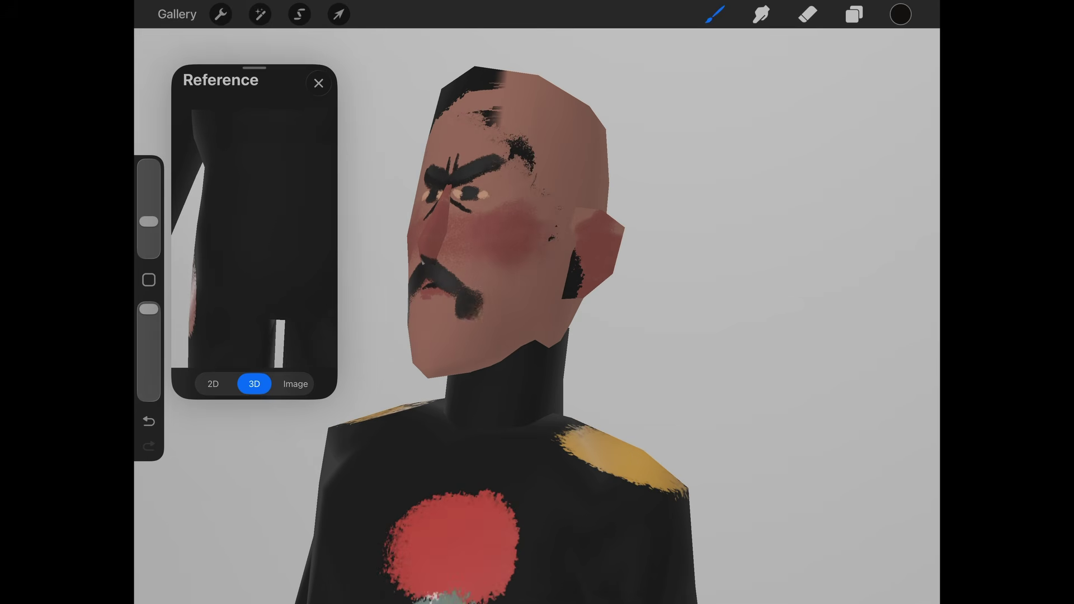
pyautogui.moveTo(465, 296)
pyautogui.mouseDown()
pyautogui.moveTo(497, 347)
pyautogui.moveTo(568, 257)
pyautogui.mouseUp()
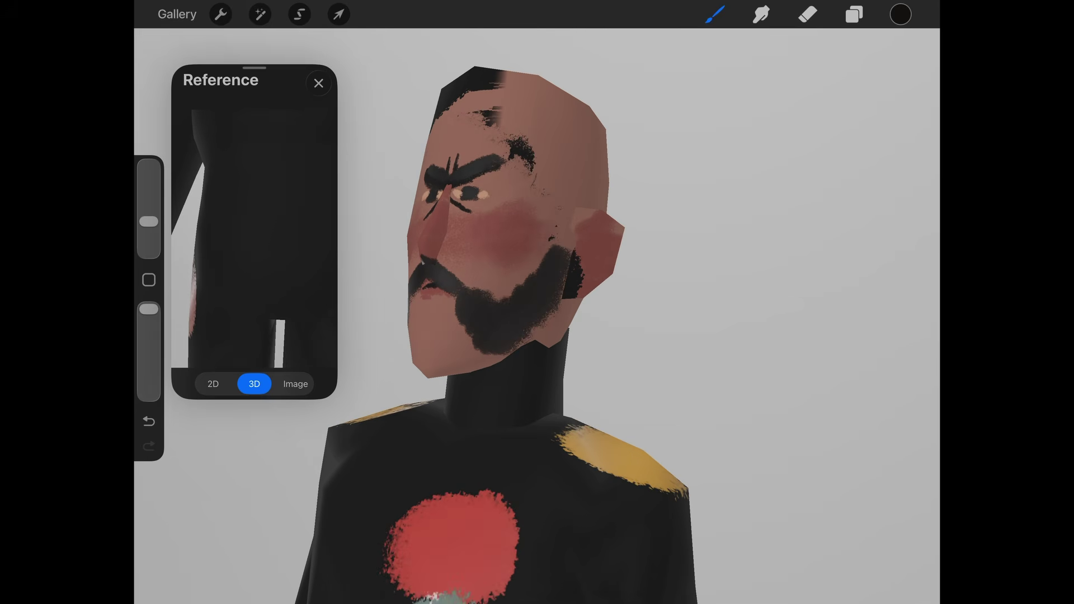
pyautogui.moveTo(433, 247)
pyautogui.mouseDown()
pyautogui.moveTo(541, 251)
pyautogui.moveTo(503, 238)
pyautogui.moveTo(470, 246)
pyautogui.moveTo(643, 265)
pyautogui.mouseUp()
pyautogui.moveTo(474, 262); pyautogui.dragTo(482, 137)
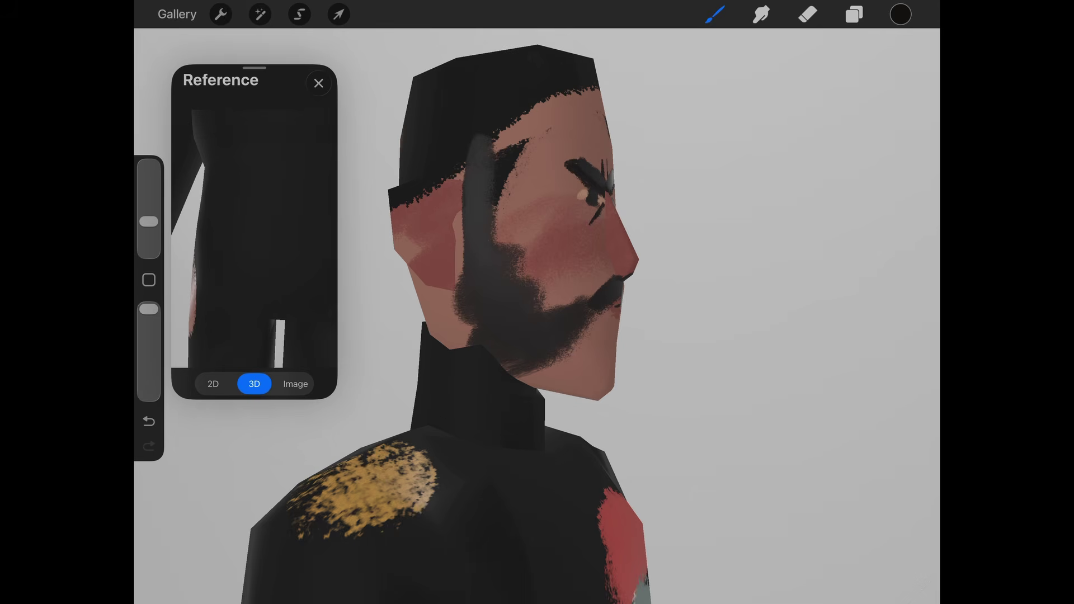
pyautogui.moveTo(638, 260); pyautogui.dragTo(403, 284)
pyautogui.moveTo(564, 277)
pyautogui.mouseDown()
pyautogui.moveTo(592, 167)
pyautogui.moveTo(501, 110)
pyautogui.moveTo(565, 115)
pyautogui.moveTo(618, 165)
pyautogui.moveTo(647, 147)
pyautogui.mouseUp()
pyautogui.moveTo(403, 284)
pyautogui.mouseDown()
pyautogui.moveTo(414, 259)
pyautogui.moveTo(537, 268)
pyautogui.mouseUp()
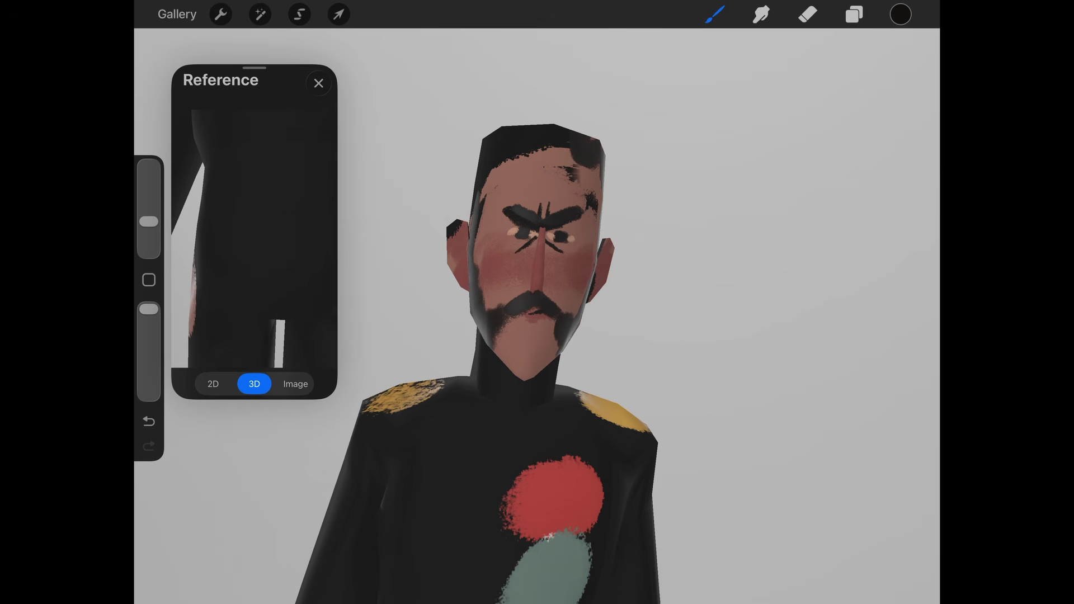
# Export the officer's textures as PNG files and send the Officer2_6 folder through AirDrop.
pyautogui.click(220, 14)
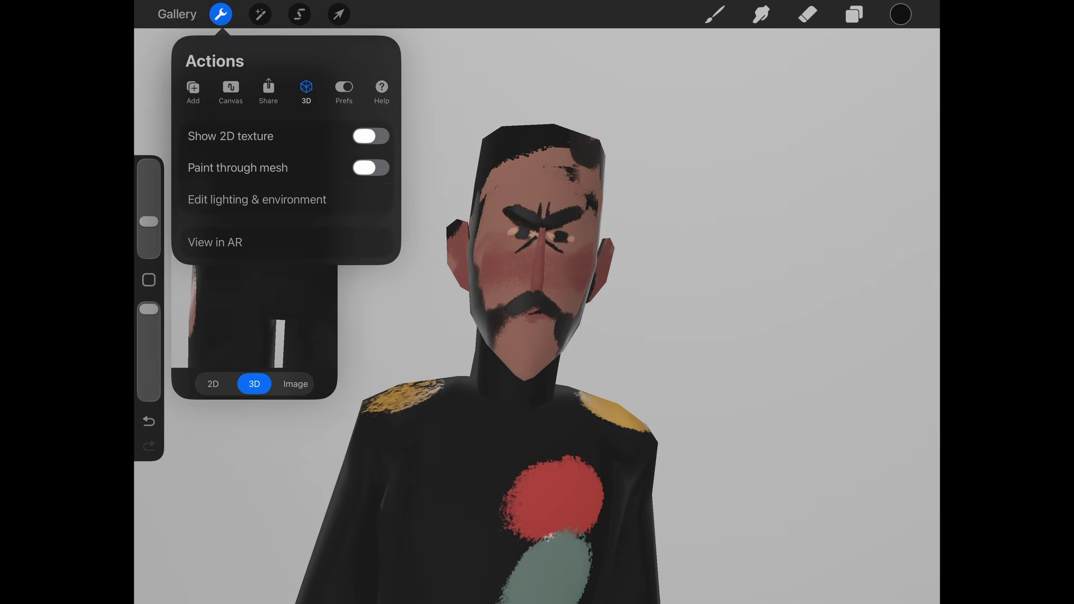
pyautogui.click(269, 90)
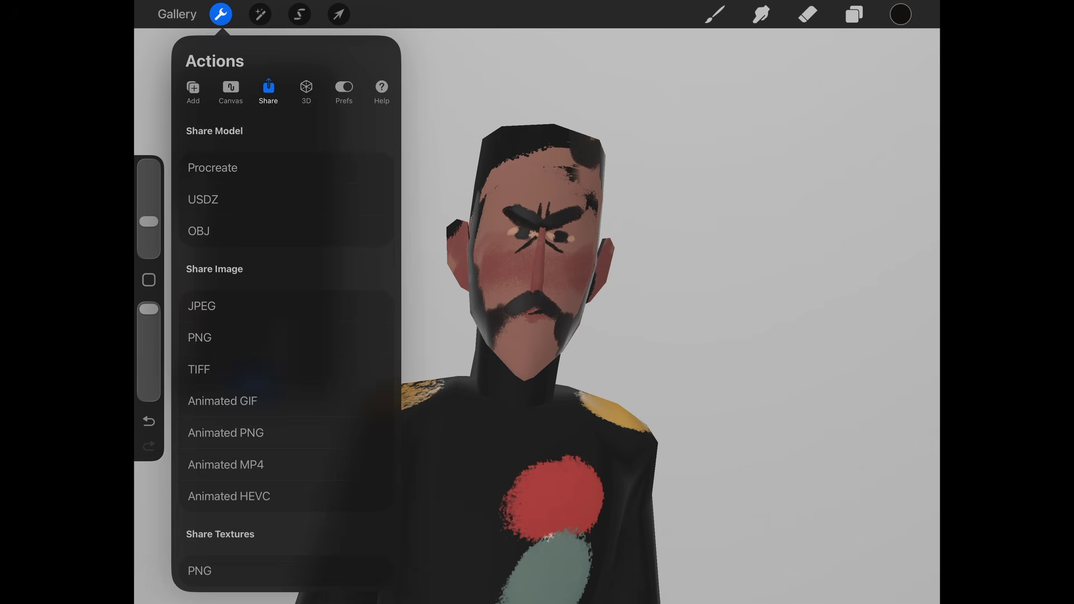
pyautogui.click(229, 496)
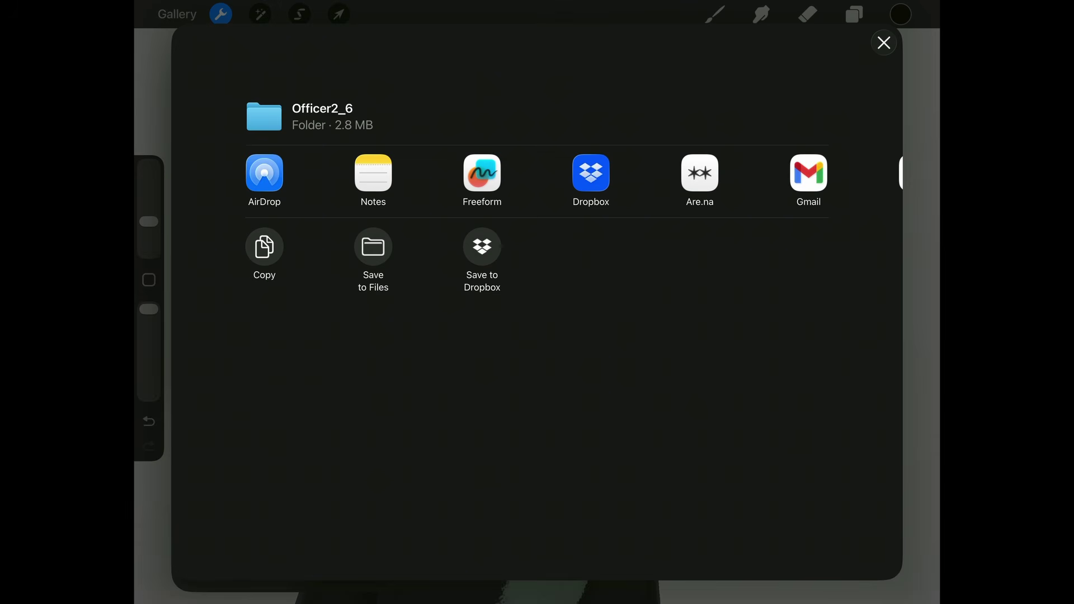
pyautogui.click(264, 173)
pyautogui.click(399, 212)
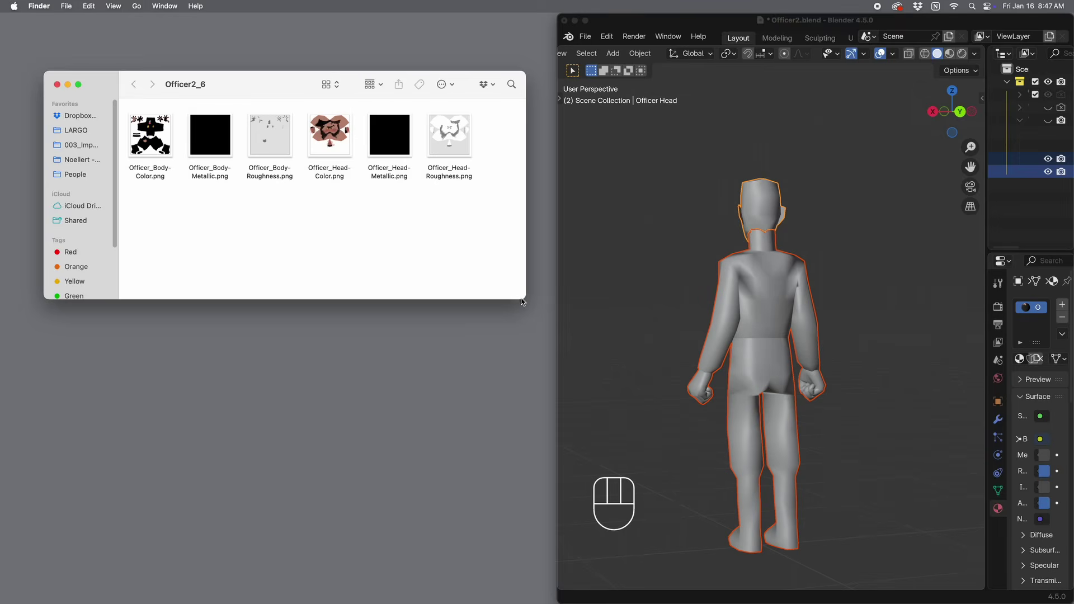
# Arrange the Officer2_6 folder and Blender windows side by side and discard the four Metallic and Roughness PNG files.
pyautogui.moveTo(522, 302); pyautogui.dragTo(386, 450)
pyautogui.moveTo(566, 17); pyautogui.dragTo(394, 5)
pyautogui.click(278, 250)
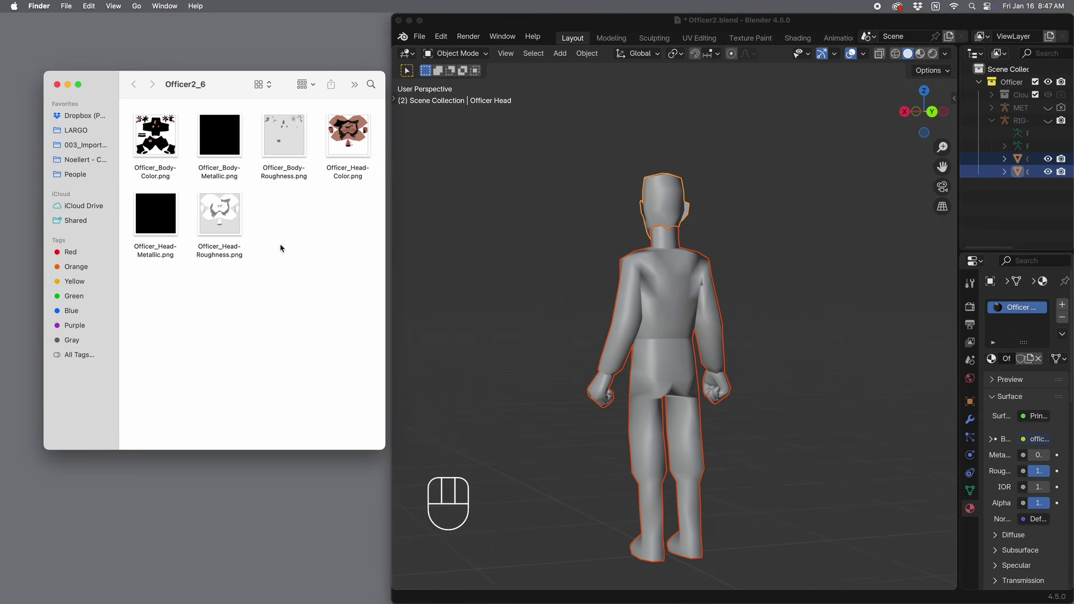
pyautogui.moveTo(298, 262); pyautogui.dragTo(140, 226)
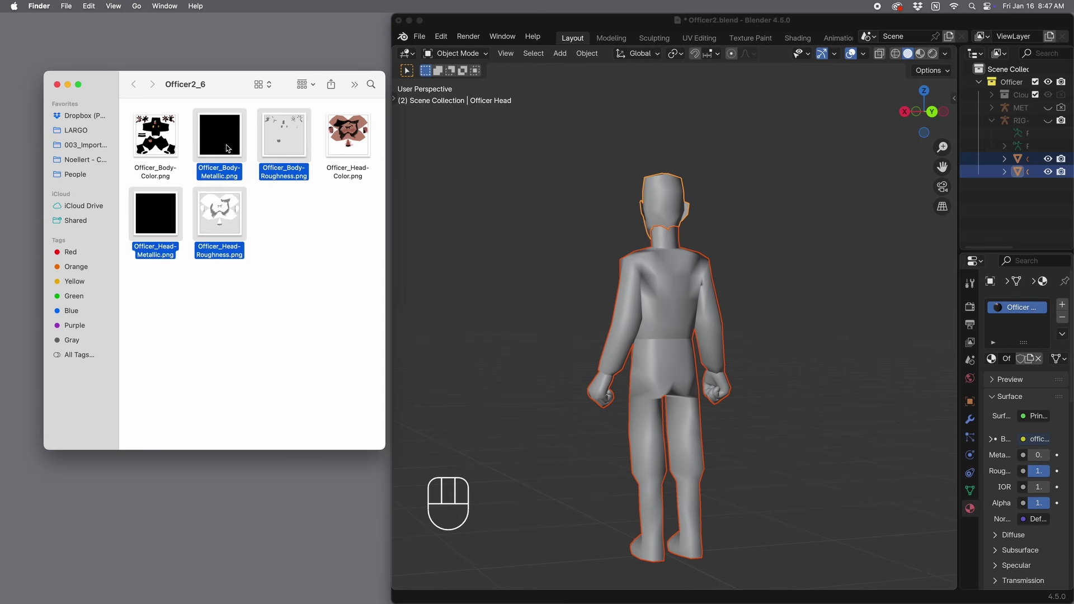
pyautogui.moveTo(228, 149); pyautogui.dragTo(903, 587)
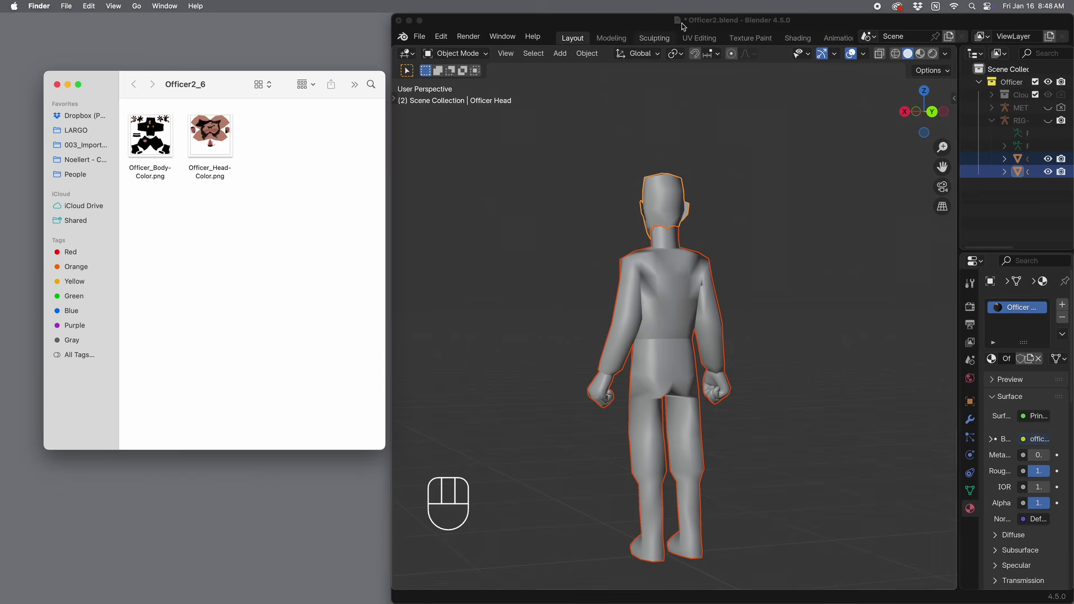
# Switch to Blender's Shading workspace and enlarge the 3D viewport above the Officer Head node editor.
pyautogui.click(797, 38)
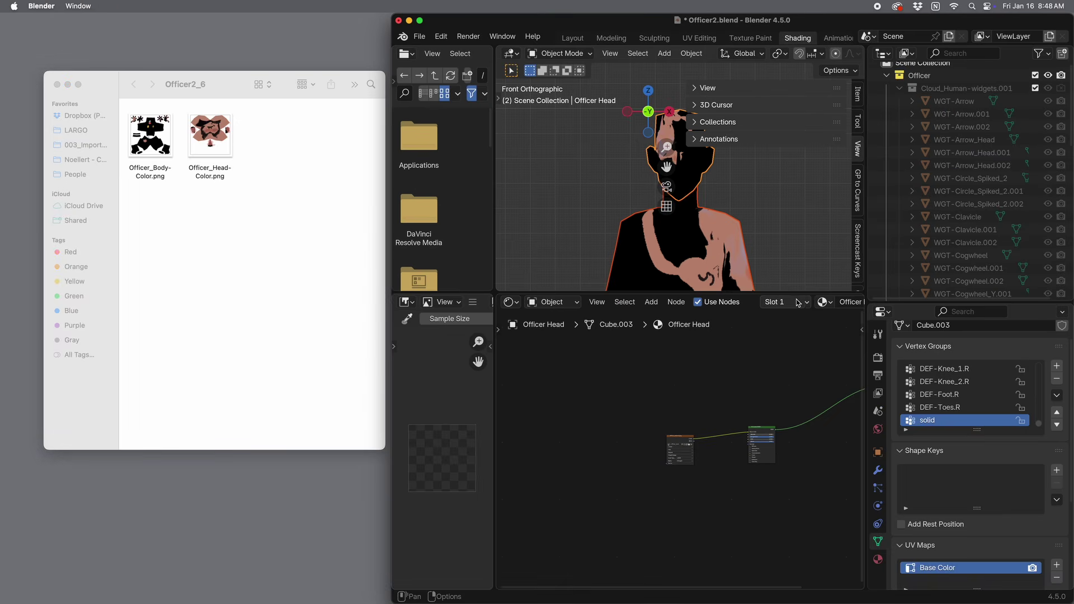
pyautogui.moveTo(693, 294); pyautogui.dragTo(694, 377)
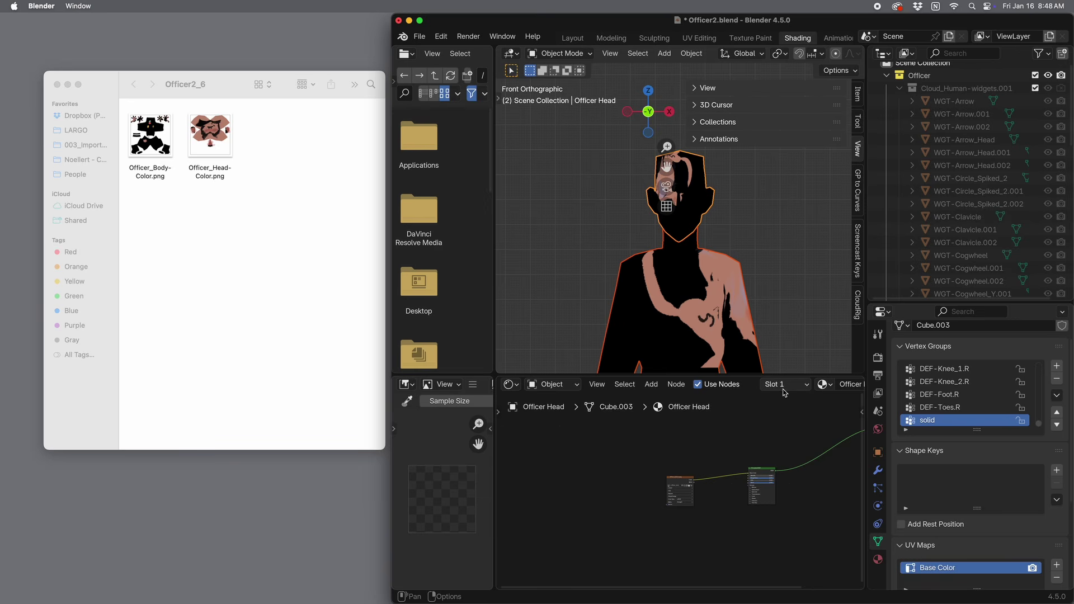
pyautogui.hscroll(4, 784, 385)
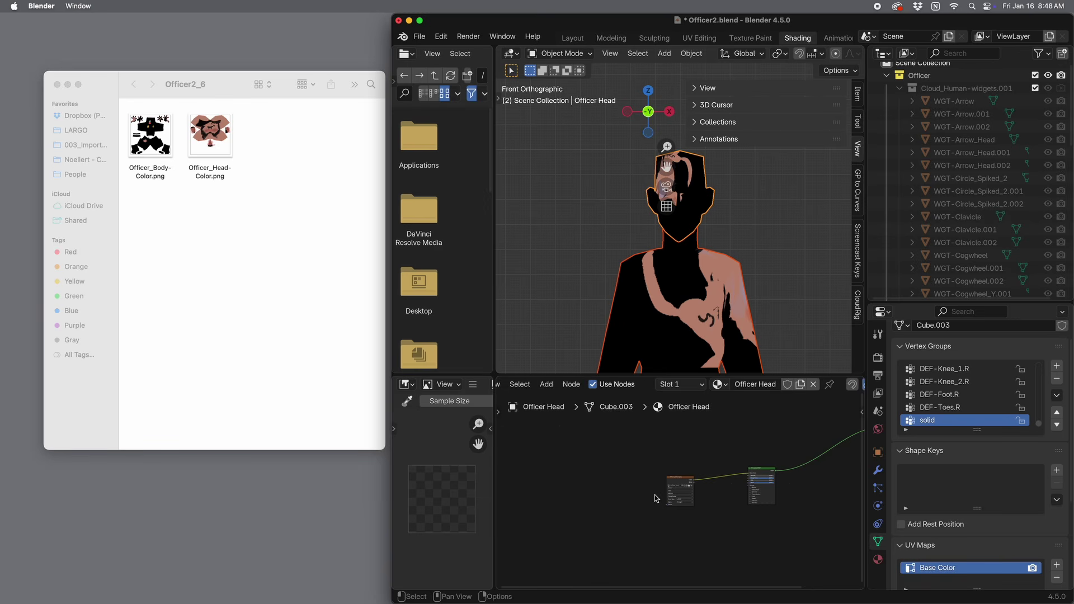
# Add Officer_Head-Color.png as an image texture in the Officer Head material and connect its Color output to Base Color.
pyautogui.click(675, 487)
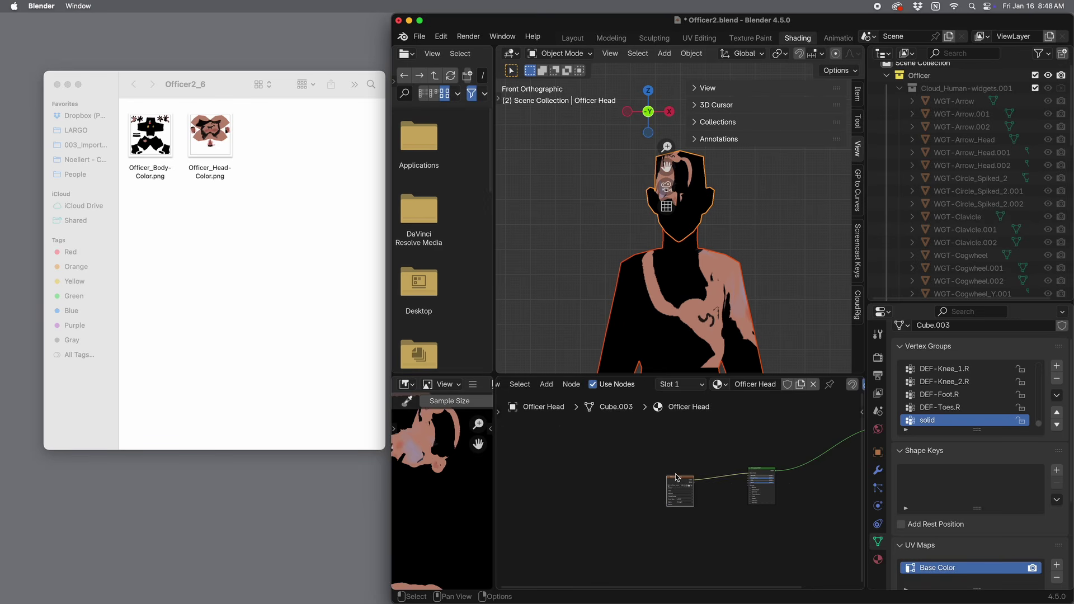
pyautogui.scroll(2, 677, 479)
pyautogui.scroll(2, 677, 479)
pyautogui.scroll(3, 682, 508)
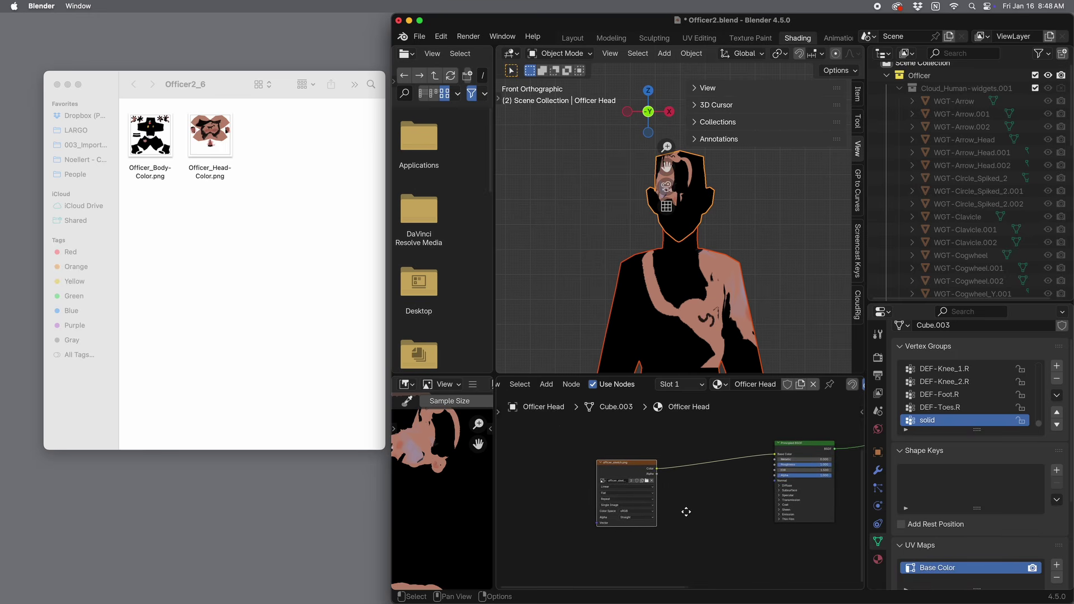
pyautogui.scroll(2, 658, 499)
pyautogui.scroll(1, 658, 499)
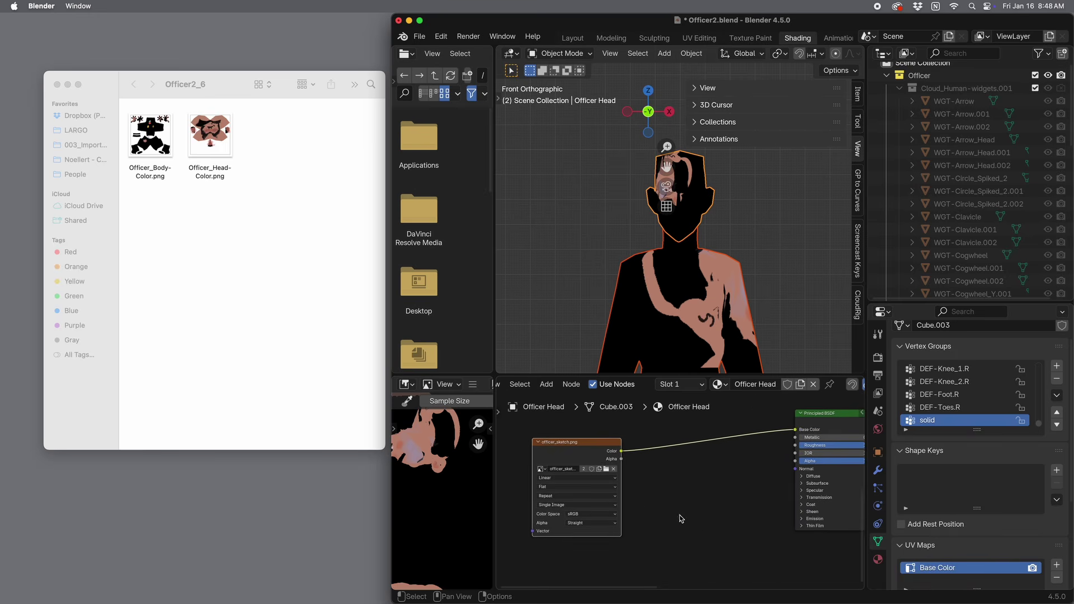
pyautogui.moveTo(209, 134); pyautogui.dragTo(716, 499)
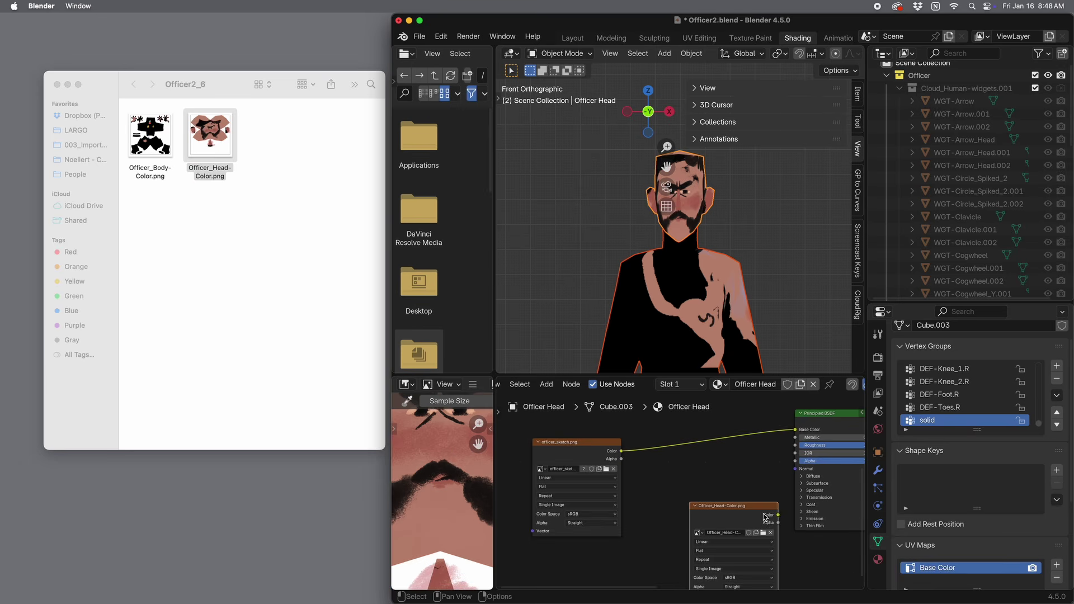
pyautogui.moveTo(778, 515); pyautogui.dragTo(794, 429)
# Inspect the newly textured officer's head up close from several angles in the Layout workspace's rendered view.
pyautogui.moveTo(693, 254); pyautogui.dragTo(750, 252, button='middle')
pyautogui.keyDown('shift'); pyautogui.moveTo(750, 251); pyautogui.dragTo(699, 204, button='middle'); pyautogui.keyUp('shift')
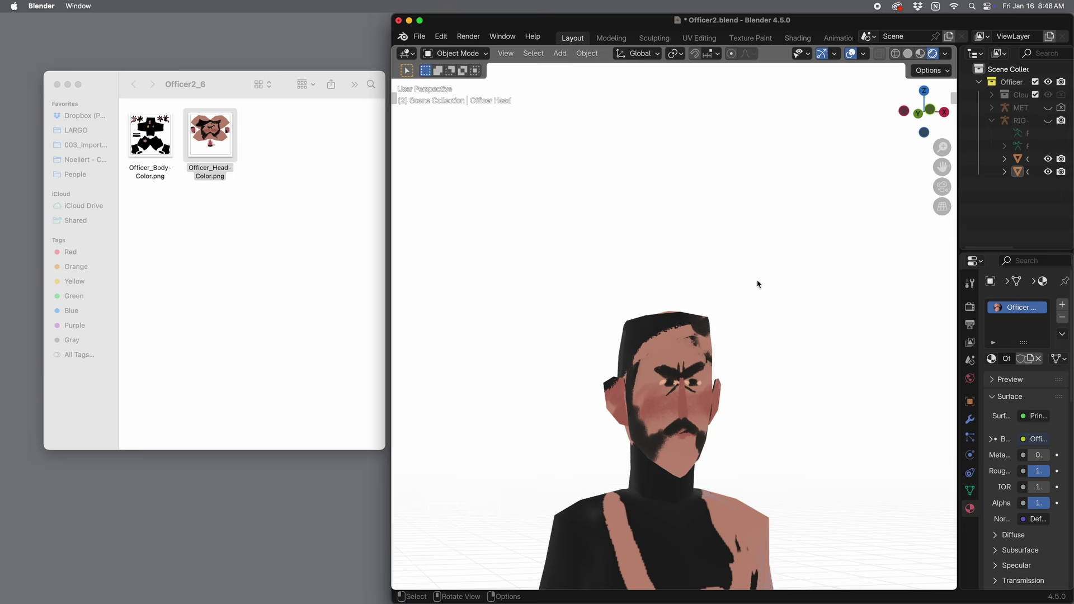
pyautogui.scroll(2, 759, 308)
pyautogui.scroll(3, 740, 184)
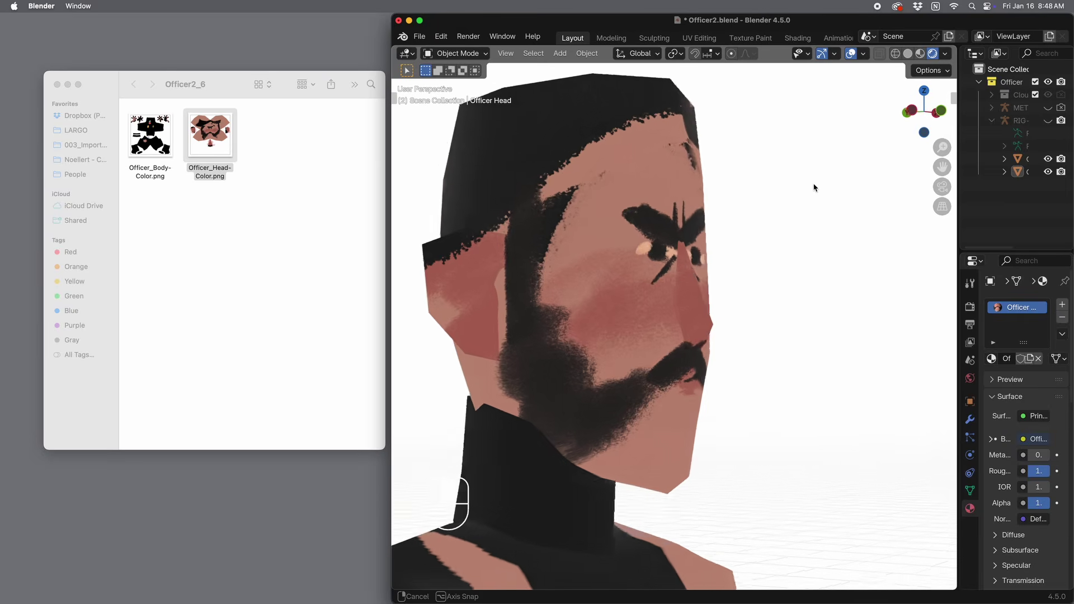